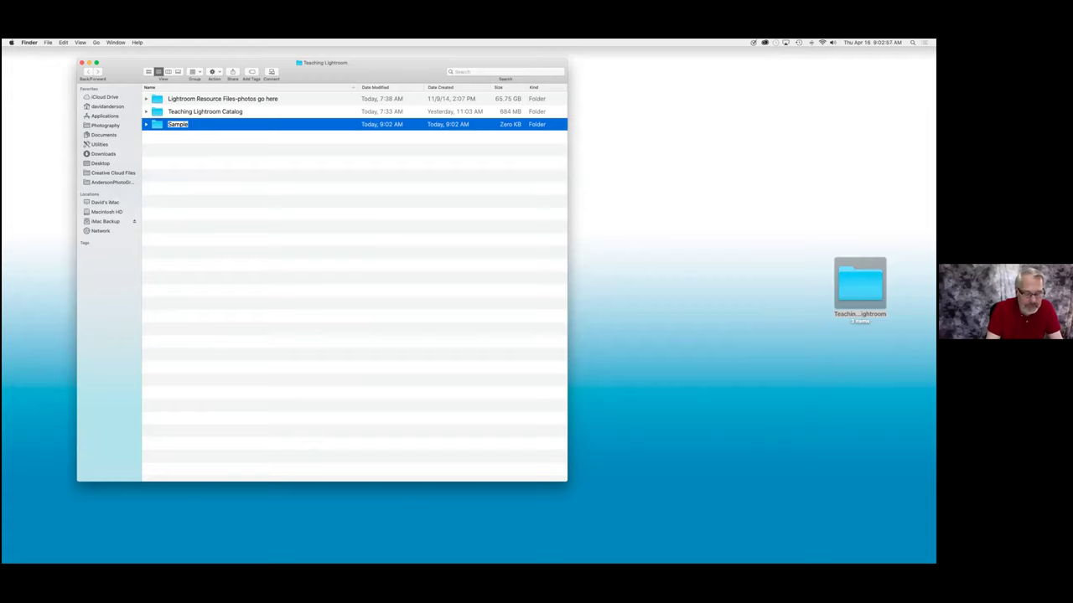
Name the new folder Sample and move it into the "Lightroom Resource Files-photos go here" folder.
{"action": "key", "text": "Return"}
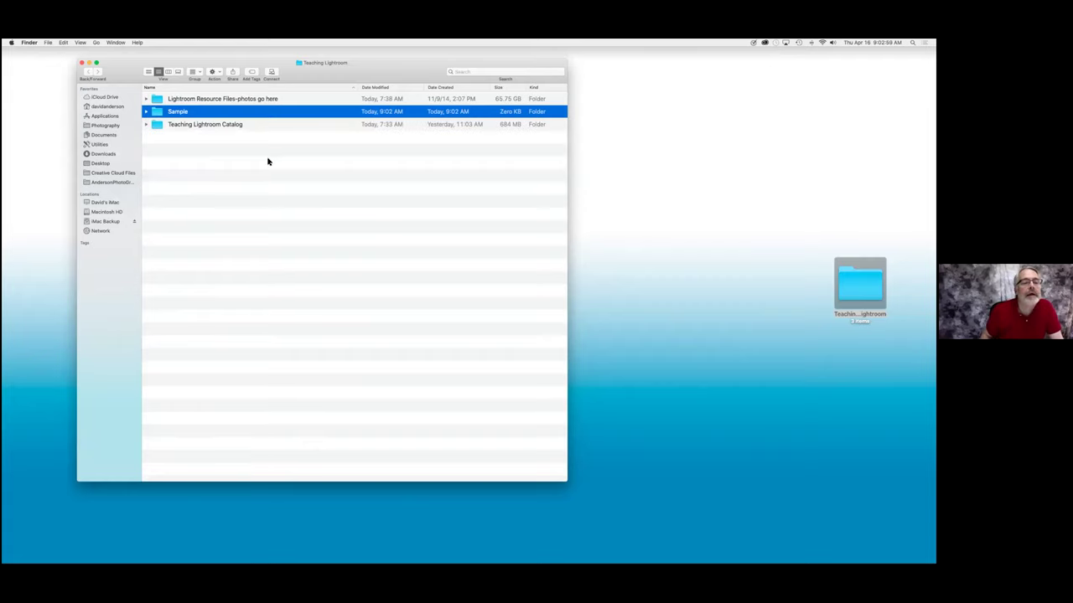
{"action": "left_click_drag", "start_coordinate": [165, 112], "coordinate": [185, 102]}
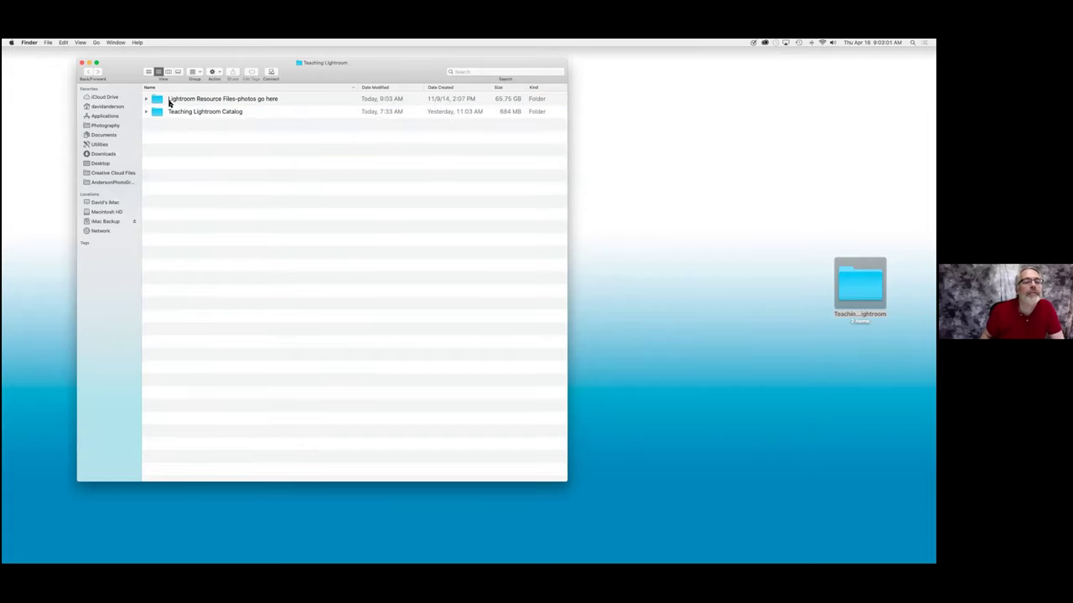
Expand "Lightroom Resource Files-photos go here" and open the Sample folder inside it.
{"action": "left_click", "coordinate": [148, 100]}
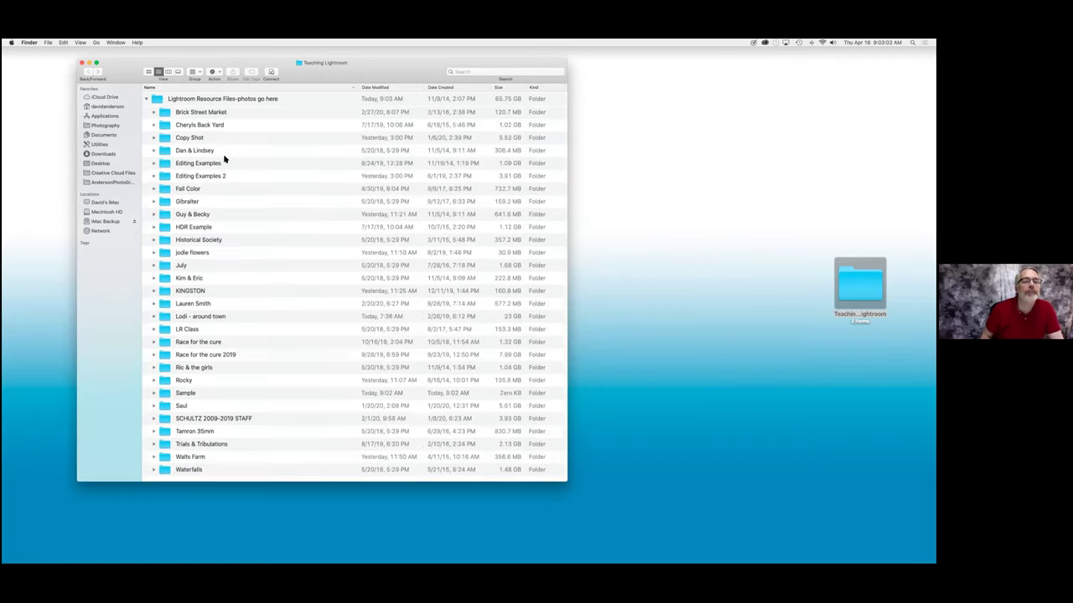
{"action": "scroll", "coordinate": [236, 316], "scroll_direction": "down", "scroll_amount": 2}
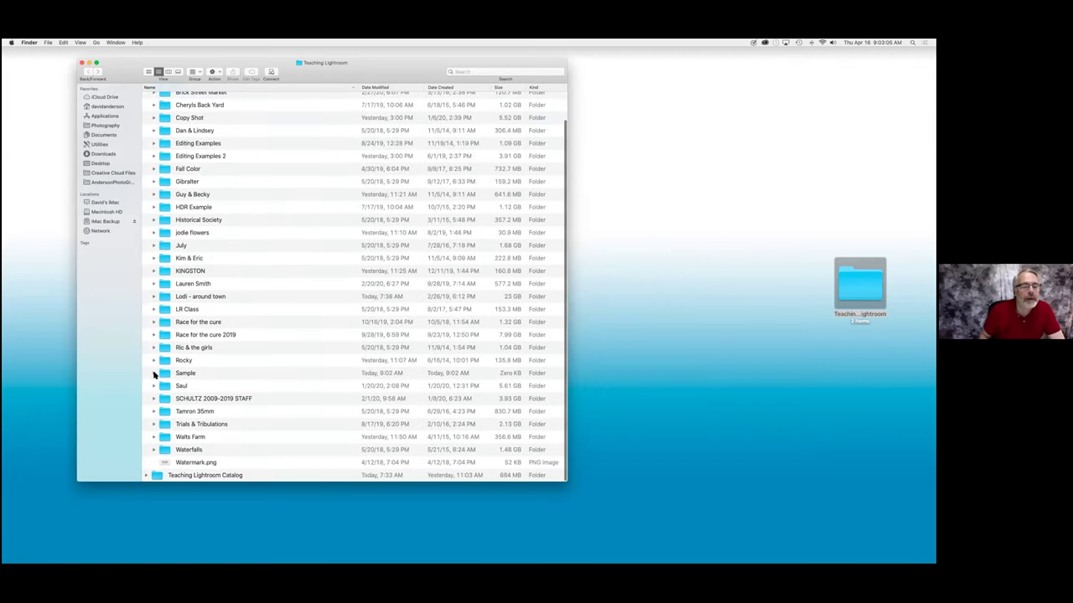
{"action": "double_click", "coordinate": [181, 373]}
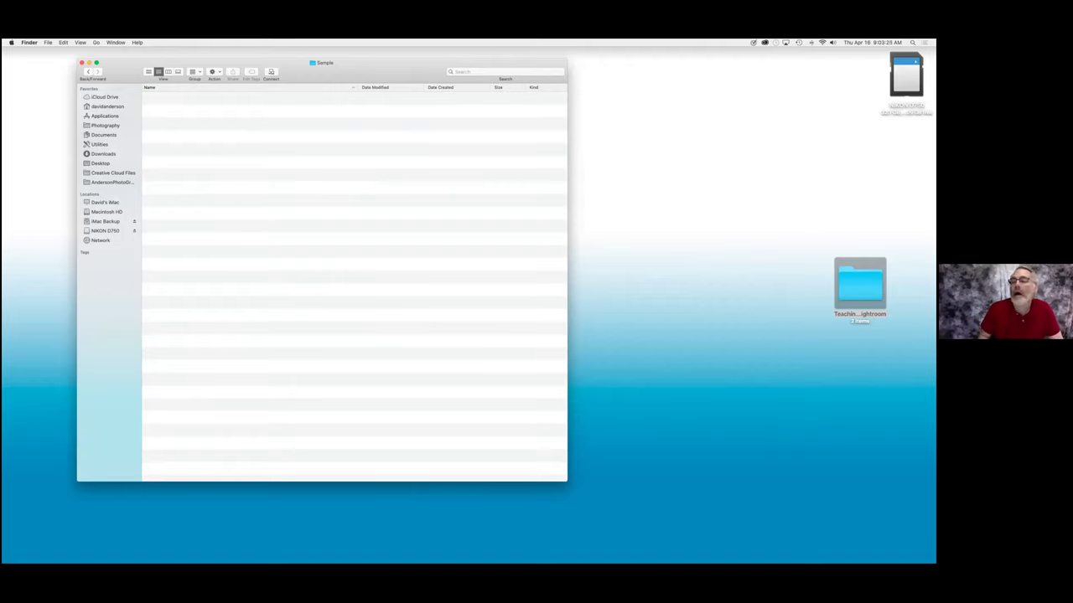
Open the NIKON D750 card in a tall window beside the Sample window and expand its DCIM and 101ND750 folders.
{"action": "left_click", "coordinate": [906, 77]}
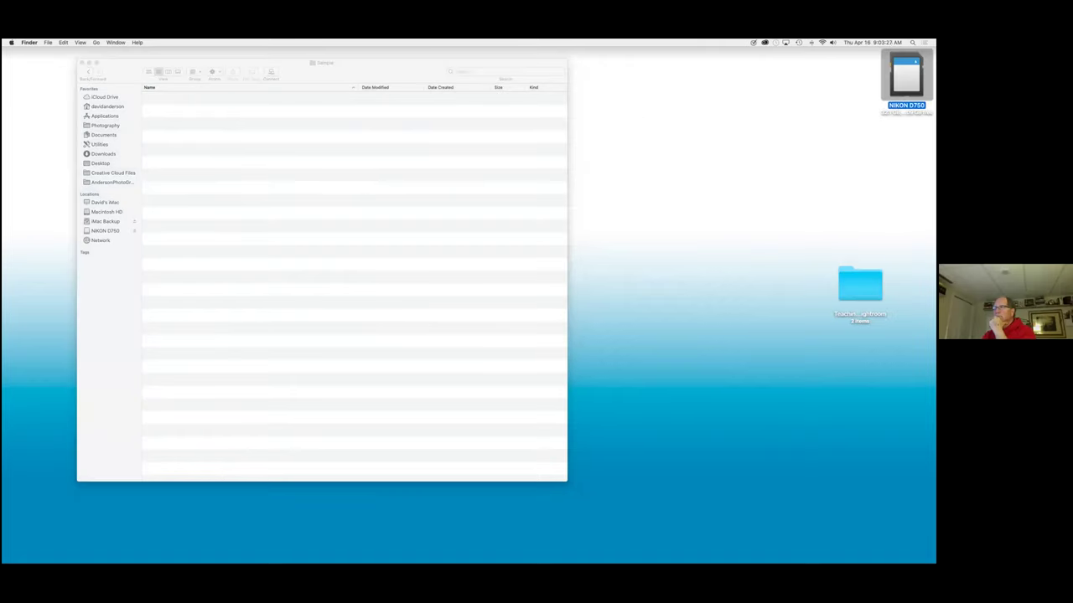
{"action": "double_click", "coordinate": [906, 77]}
{"action": "left_click_drag", "start_coordinate": [119, 87], "coordinate": [619, 87]}
{"action": "left_click", "coordinate": [648, 105]}
{"action": "left_click", "coordinate": [658, 118]}
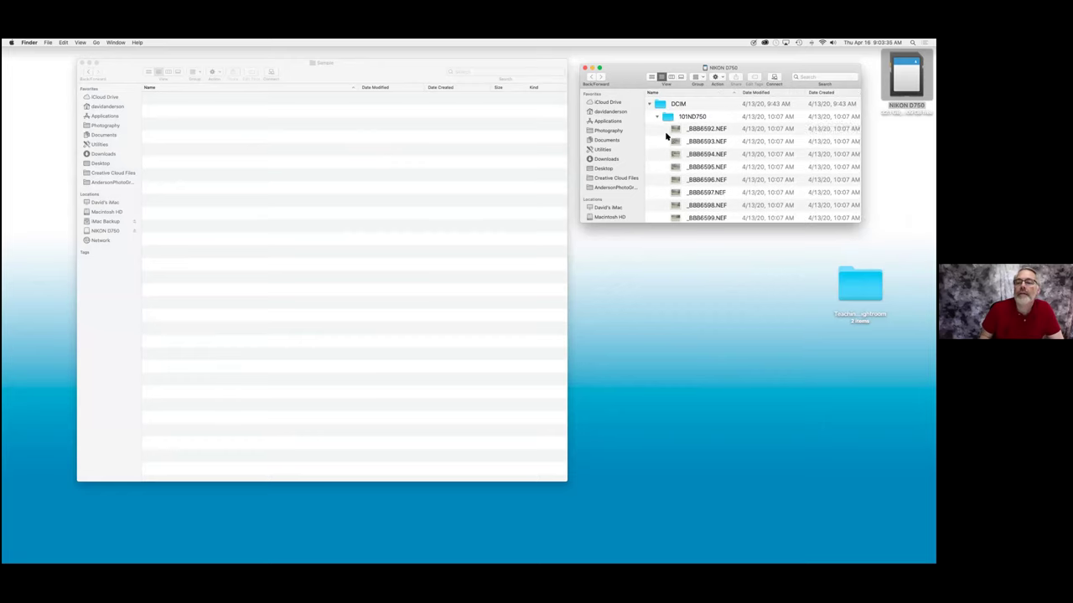
{"action": "left_click_drag", "start_coordinate": [711, 222], "coordinate": [707, 541]}
Copy all the card's photos from _BBB6592.NEF through _BBB6621.NEF into the Sample folder and close the card's window.
{"action": "left_click", "coordinate": [725, 132]}
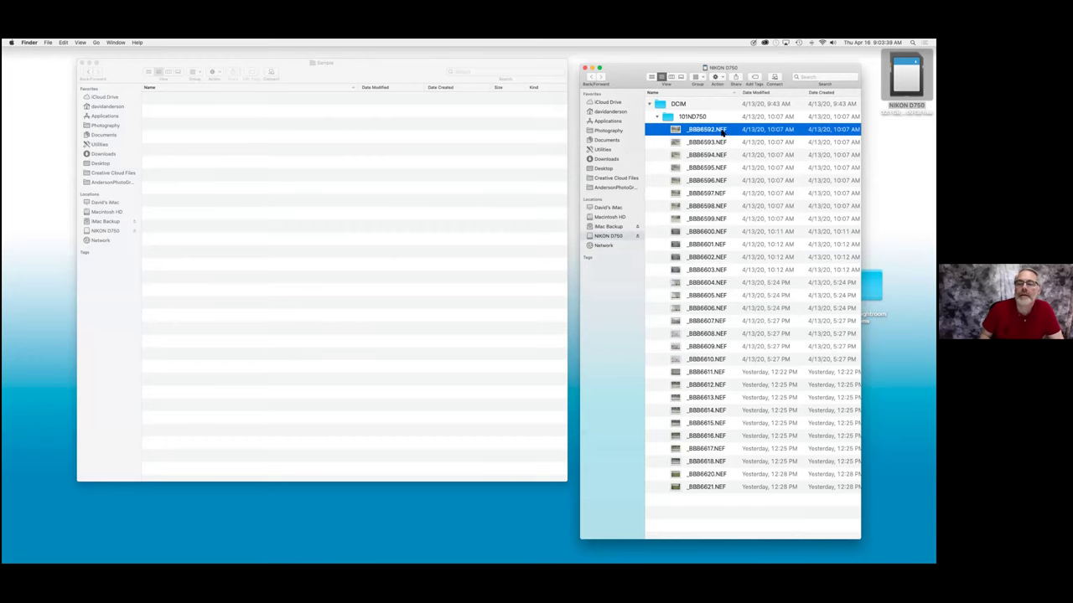
{"action": "left_click", "coordinate": [706, 488], "text": "shift"}
{"action": "left_click_drag", "start_coordinate": [706, 488], "coordinate": [357, 328]}
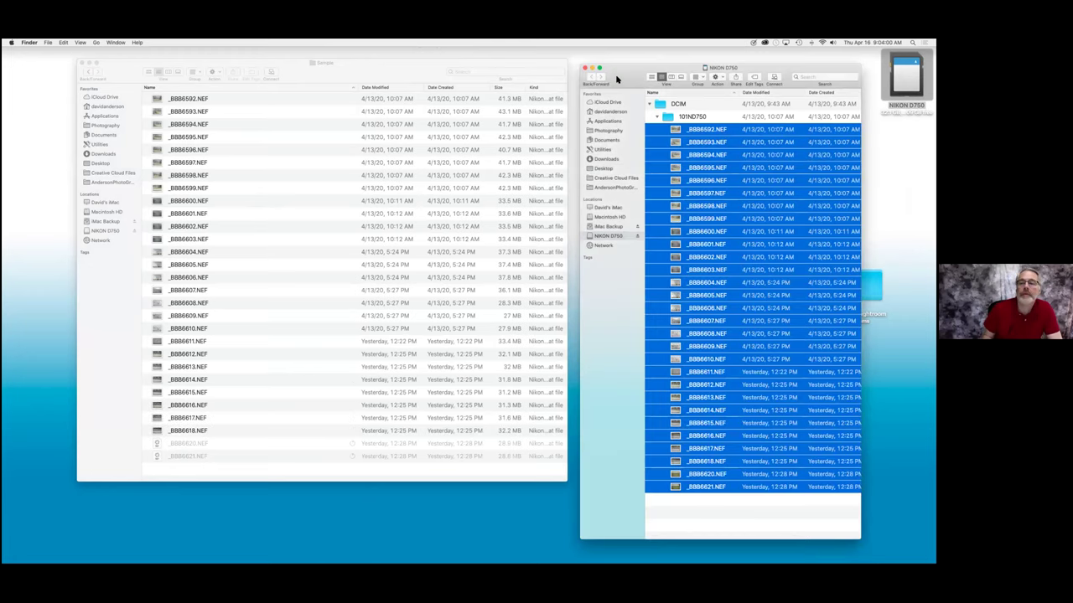
{"action": "left_click", "coordinate": [586, 67]}
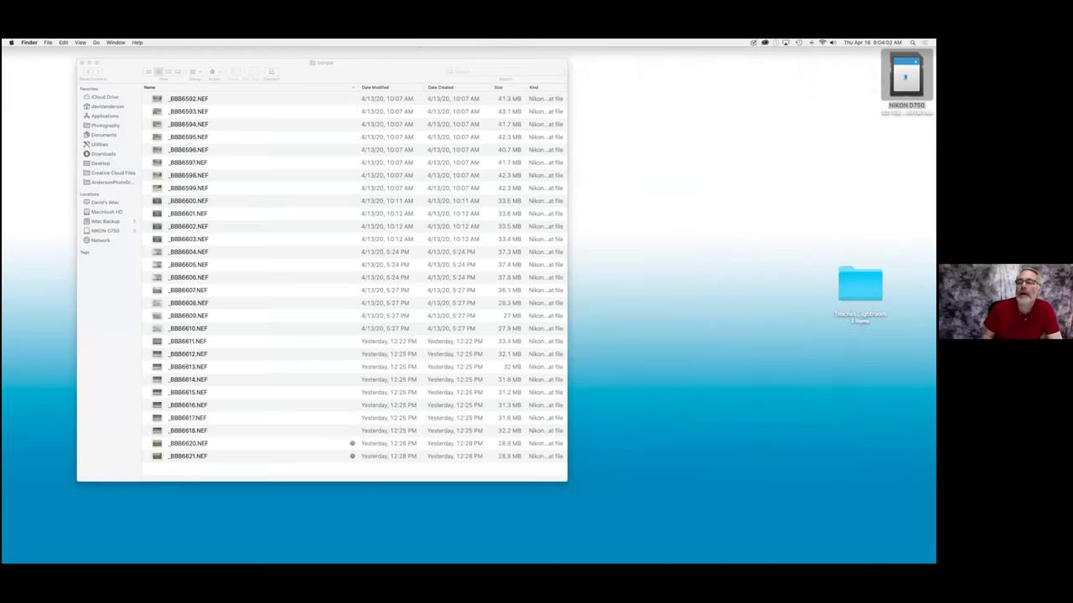
Return to the Teaching Lightroom folder and select the Sample folder in its list.
{"action": "mouse_move", "coordinate": [855, 545]}
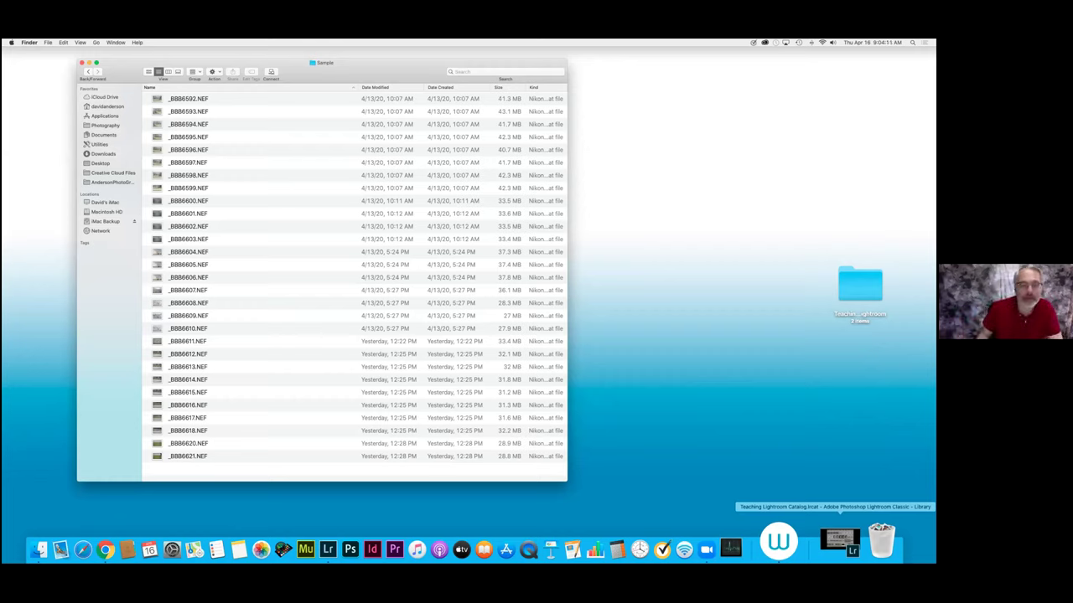
{"action": "left_click", "coordinate": [88, 73]}
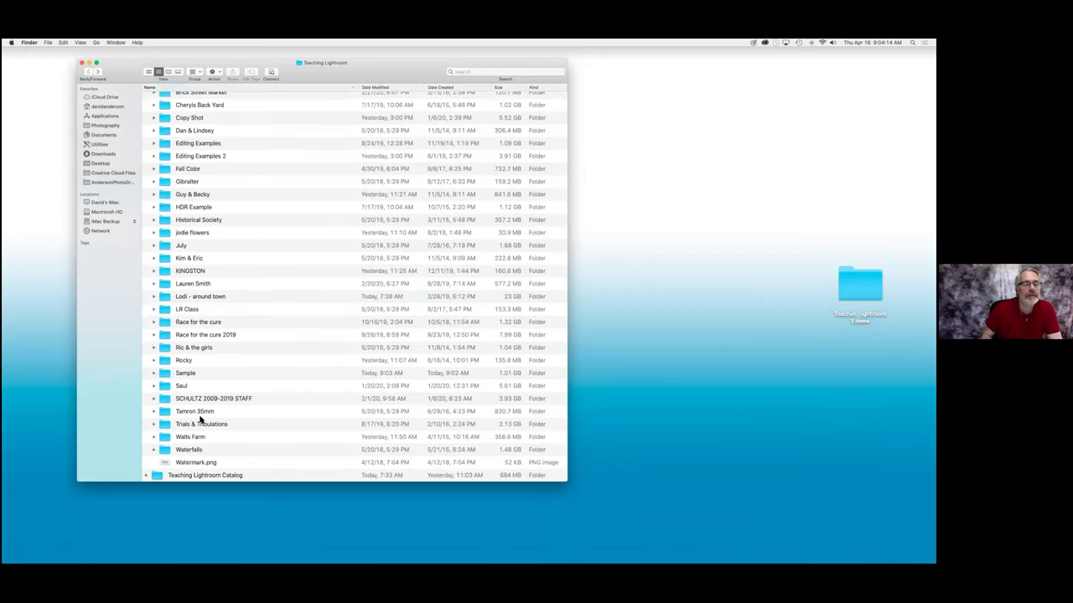
{"action": "left_click", "coordinate": [168, 374]}
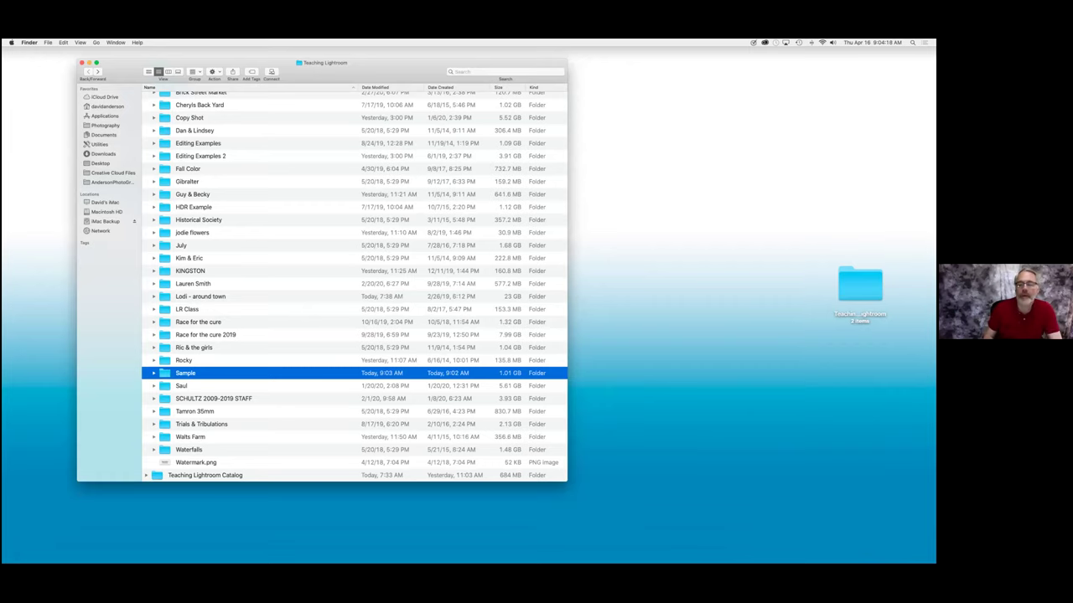
Switch to Lightroom Classic by restoring the Teaching Lightroom Catalog window, and reduce the window's size on the desktop.
{"action": "mouse_move", "coordinate": [469, 559]}
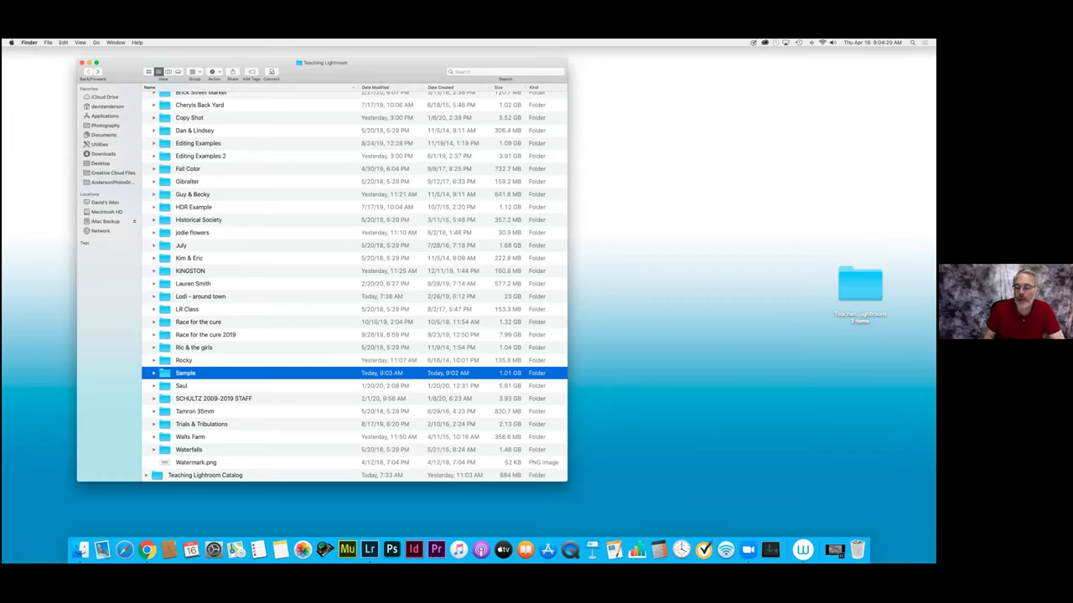
{"action": "mouse_move", "coordinate": [825, 560]}
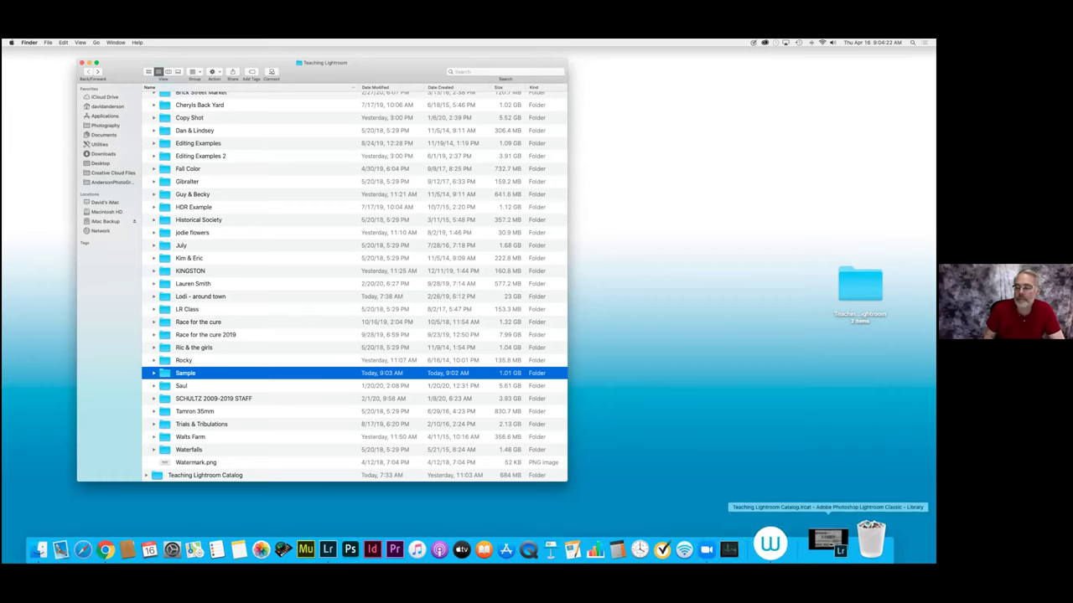
{"action": "left_click", "coordinate": [825, 541]}
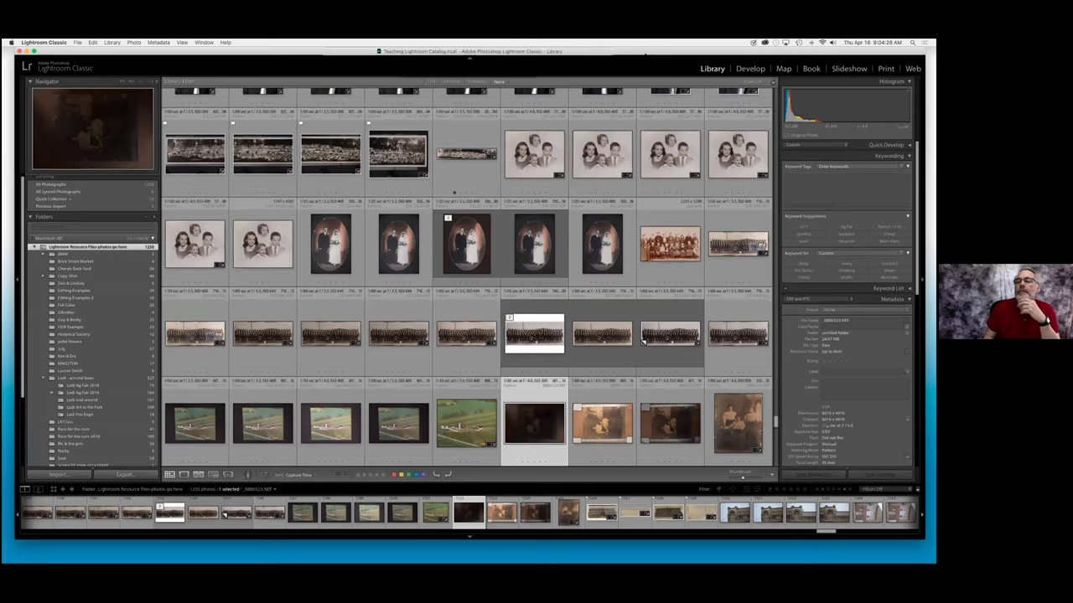
{"action": "left_click_drag", "start_coordinate": [645, 52], "coordinate": [645, 68]}
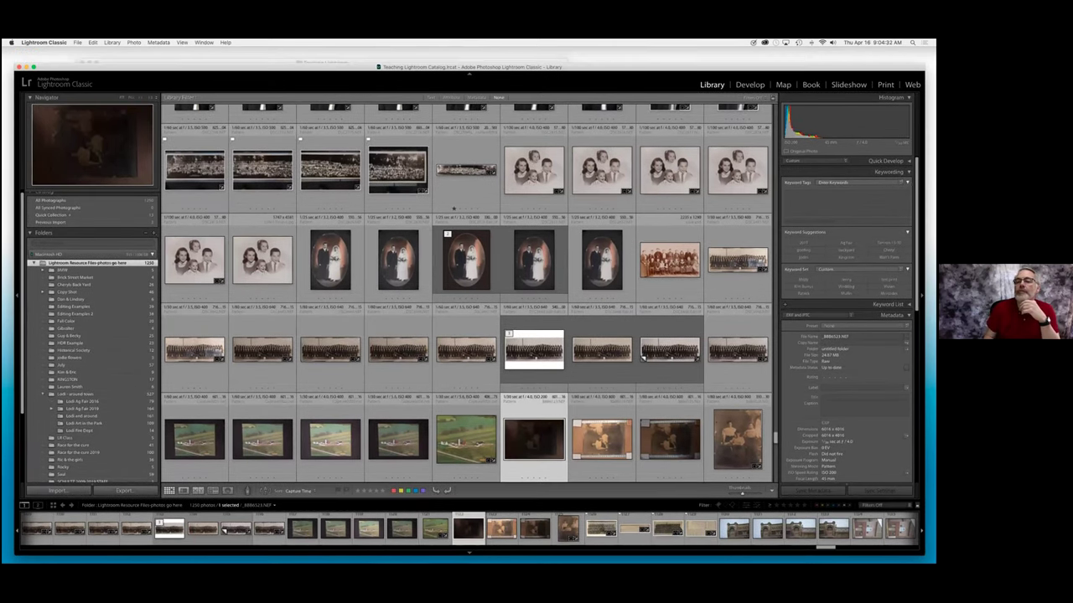
{"action": "double_click", "coordinate": [646, 66]}
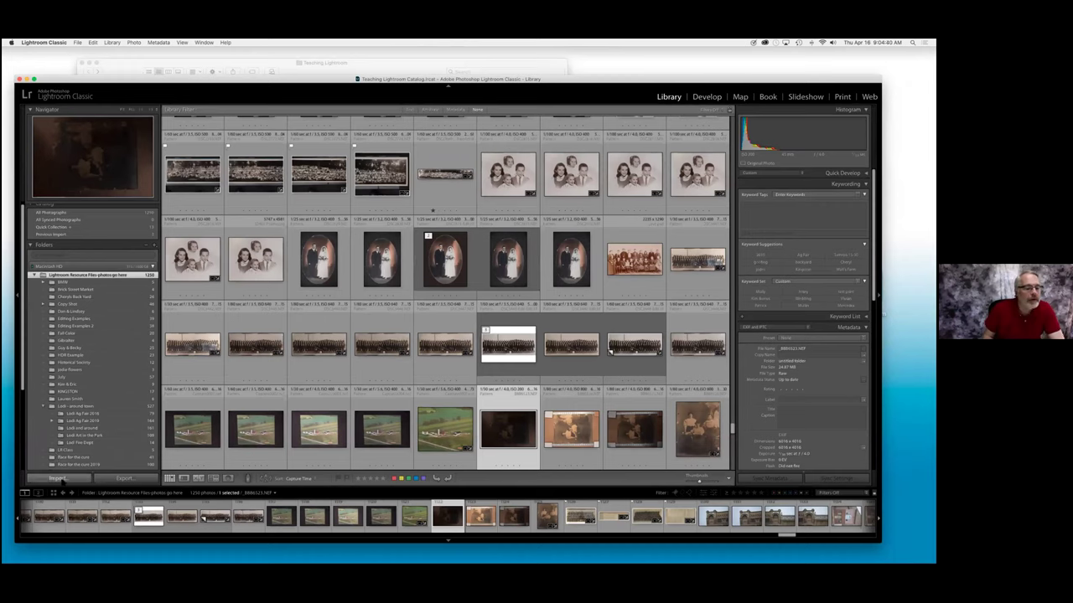
Open the import window for photos and videos, cancel it once, and reopen it.
{"action": "left_click", "coordinate": [58, 479]}
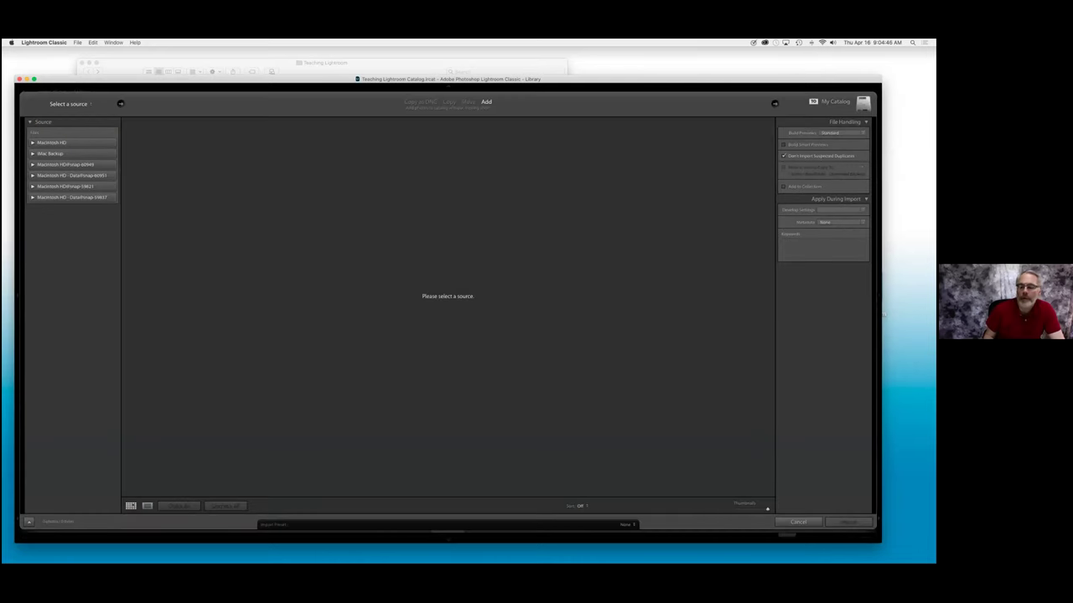
{"action": "left_click", "coordinate": [798, 521]}
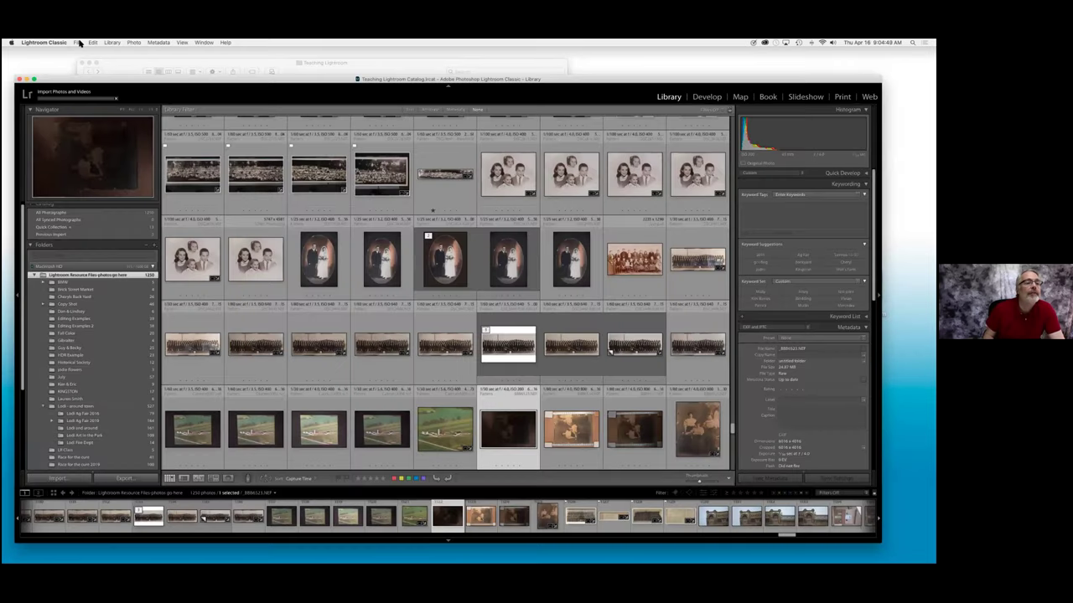
{"action": "left_click", "coordinate": [78, 41]}
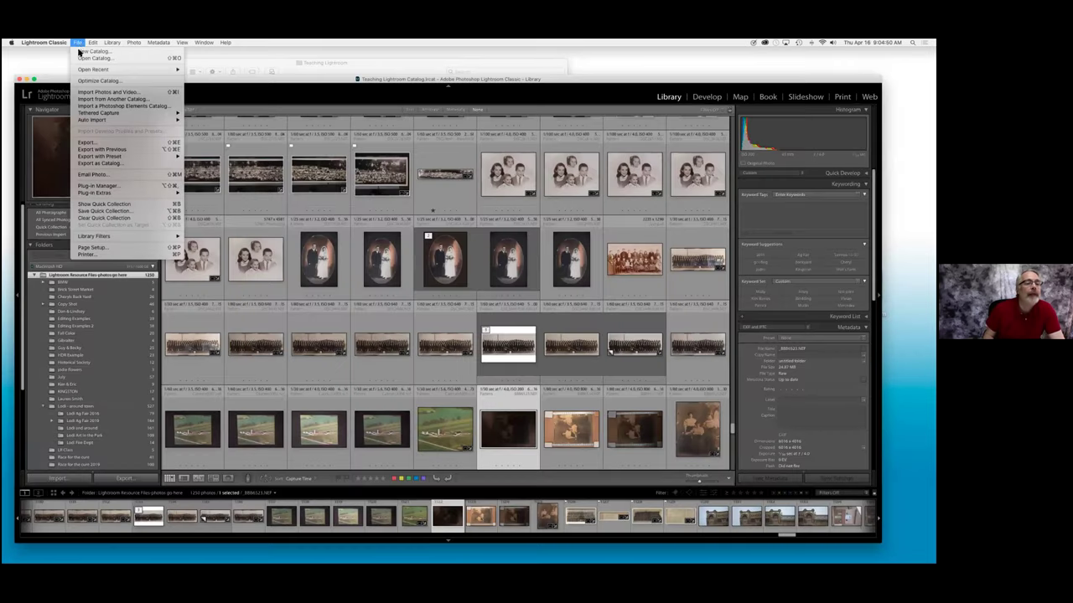
{"action": "left_click", "coordinate": [80, 98]}
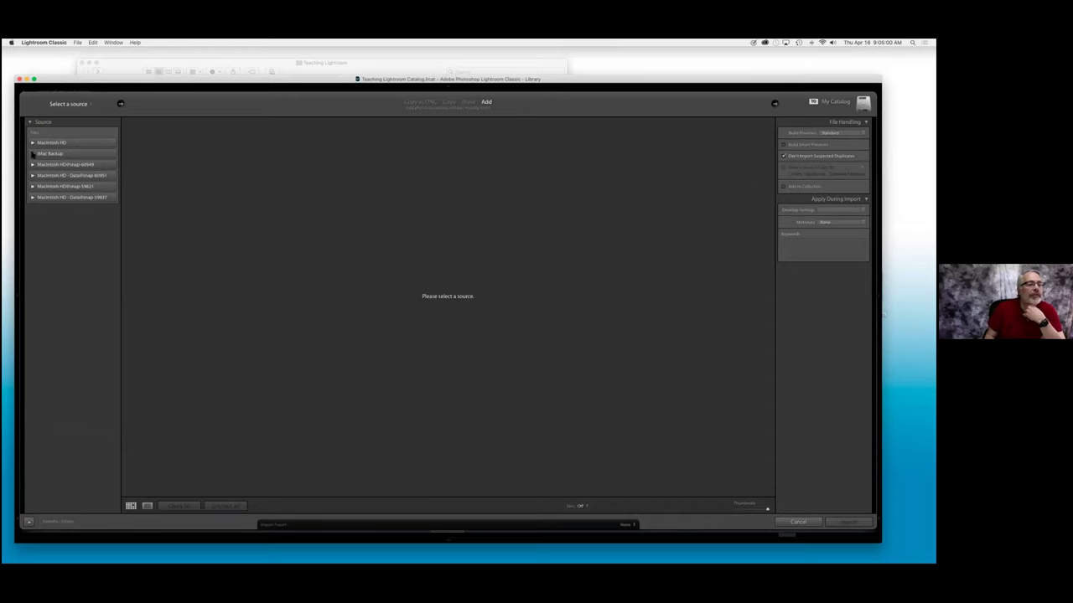
Choose the Sample folder as import source, under Macintosh HD, Users, the home folder, Desktop, Teaching Lightroom and the Lightroom Resource Files folder.
{"action": "left_click", "coordinate": [32, 143]}
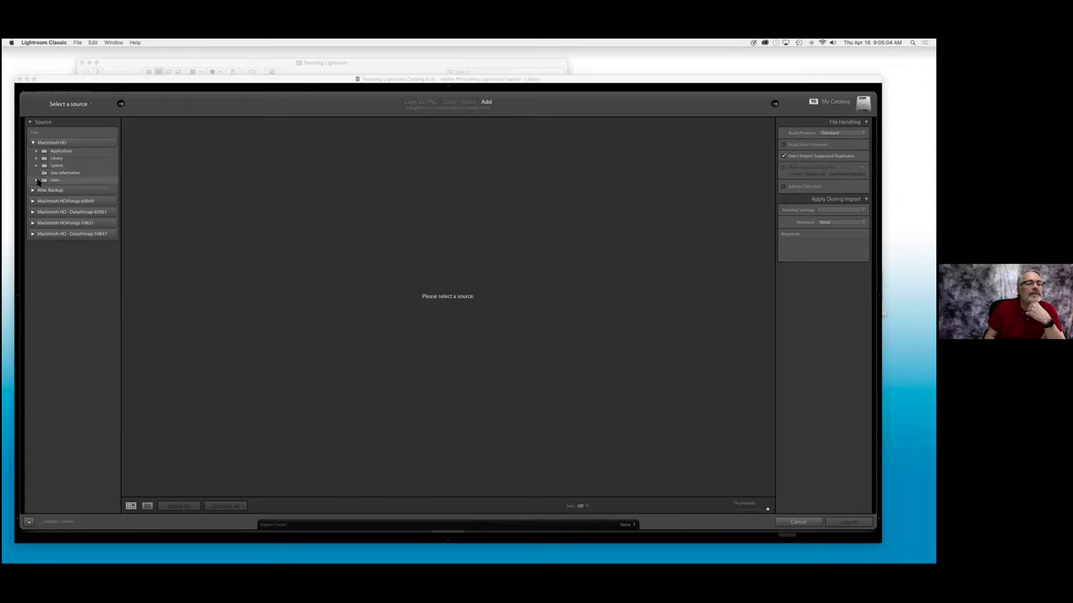
{"action": "left_click", "coordinate": [38, 181]}
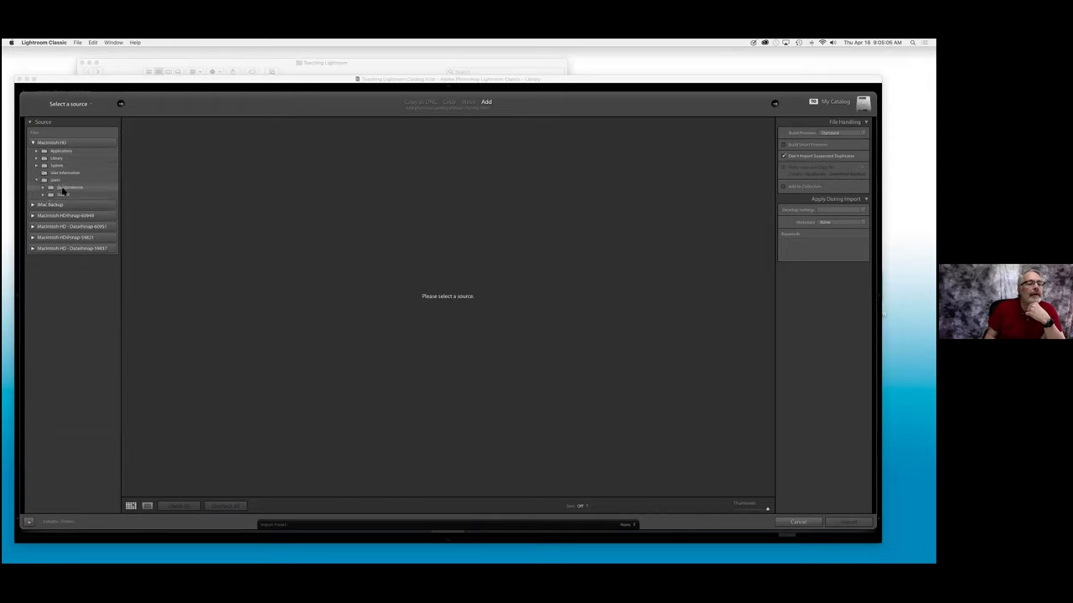
{"action": "left_click", "coordinate": [64, 186]}
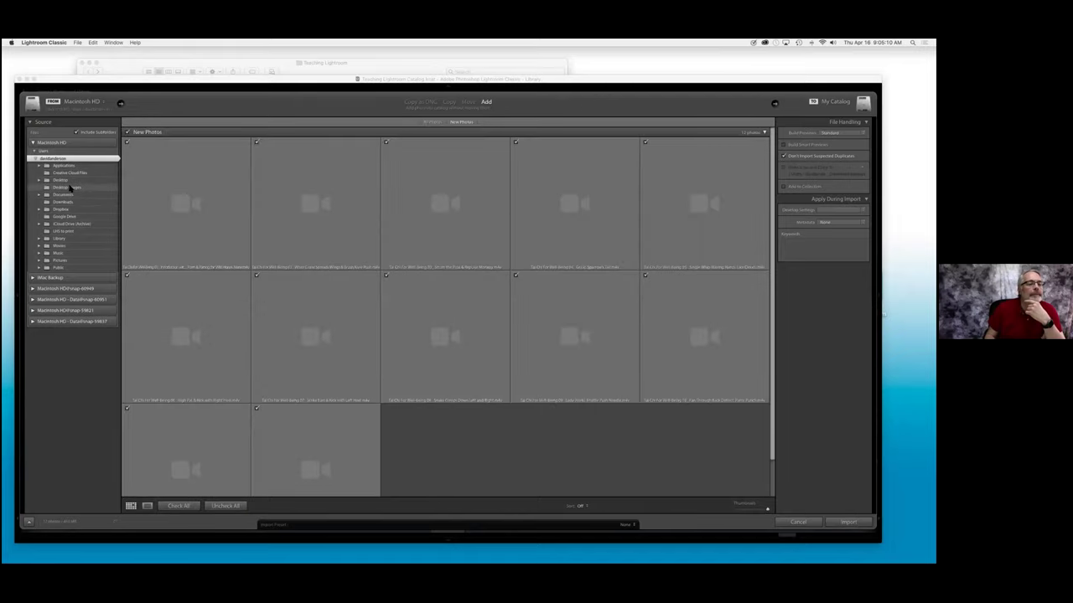
{"action": "left_click", "coordinate": [69, 181]}
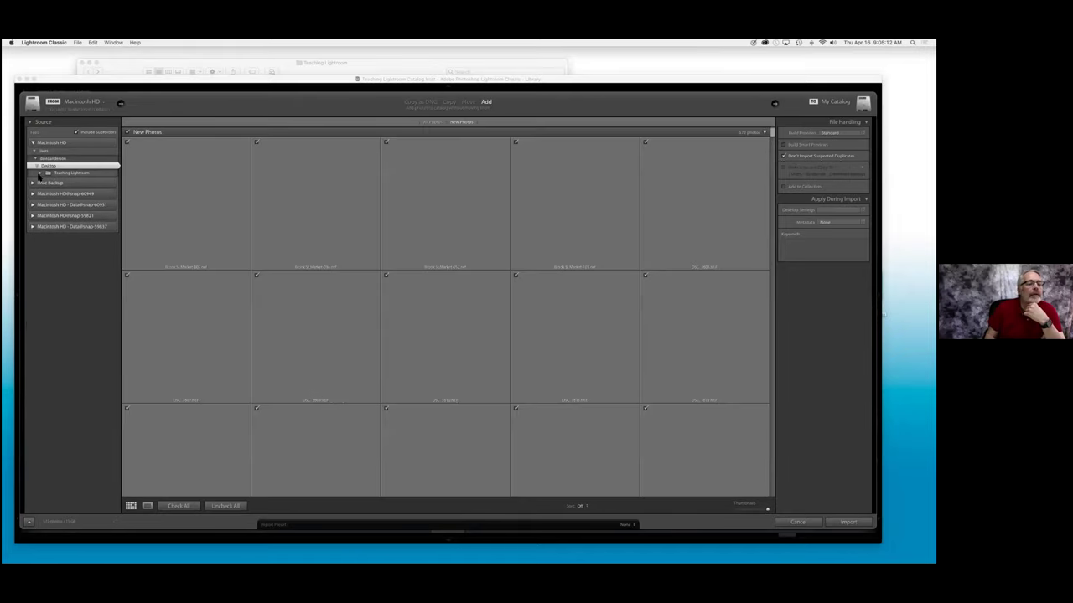
{"action": "left_click", "coordinate": [40, 173]}
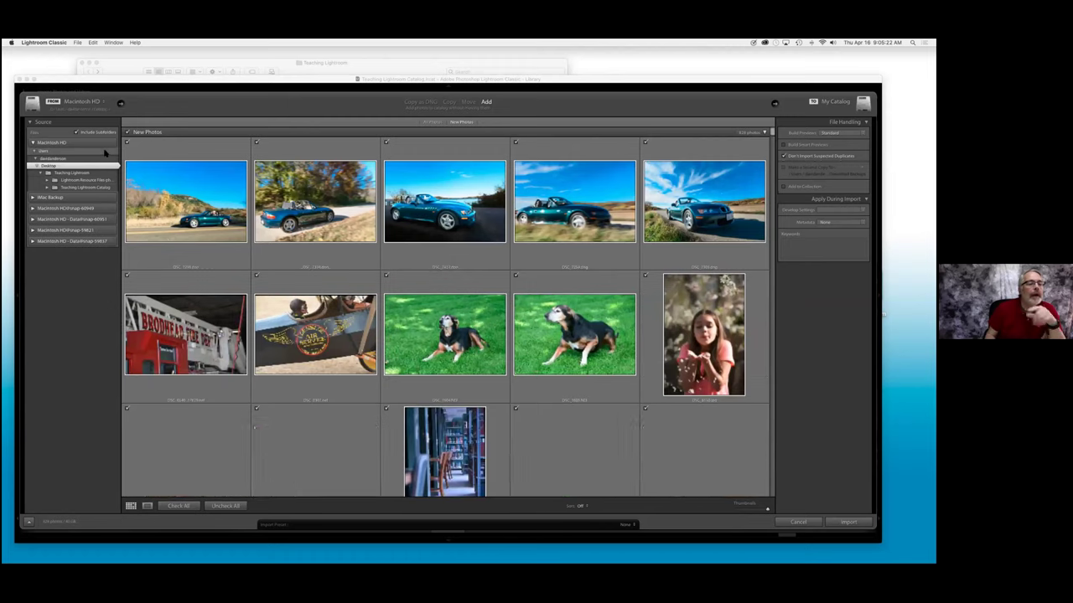
{"action": "left_click", "coordinate": [49, 181]}
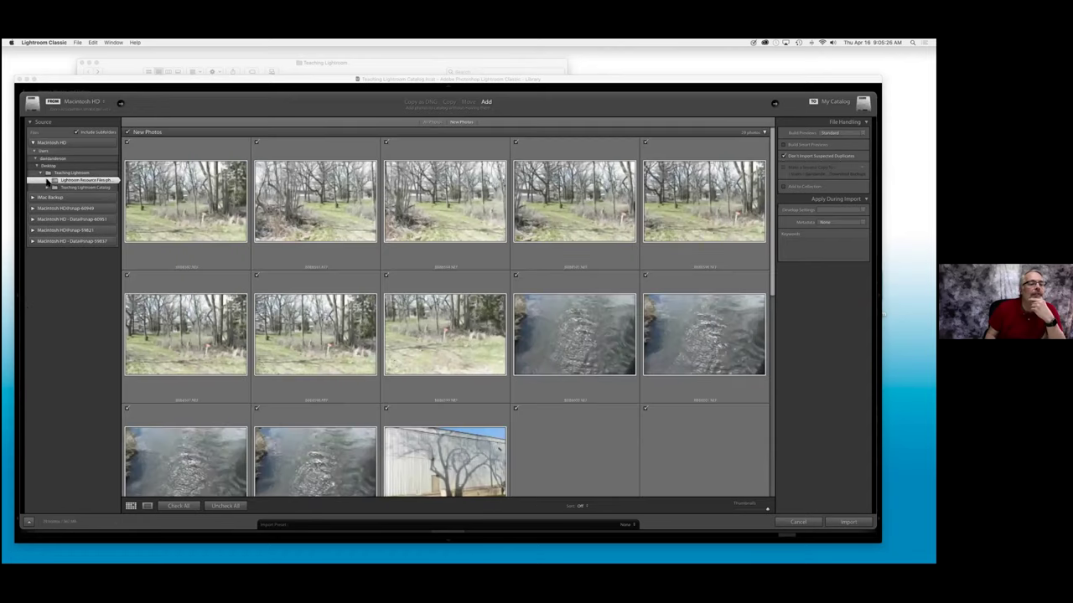
{"action": "left_click", "coordinate": [47, 181]}
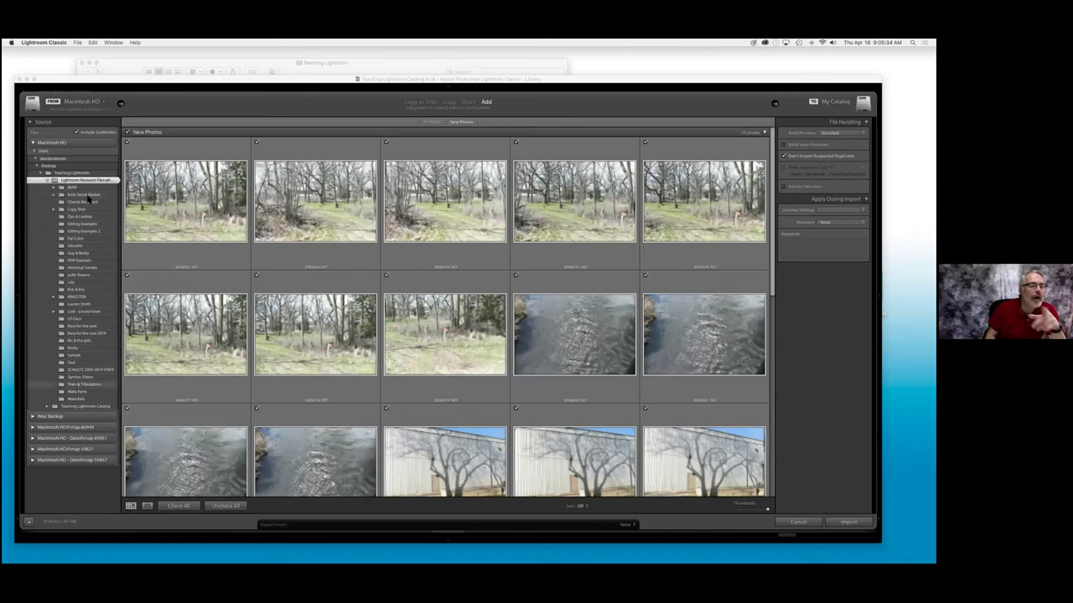
{"action": "left_click", "coordinate": [77, 355]}
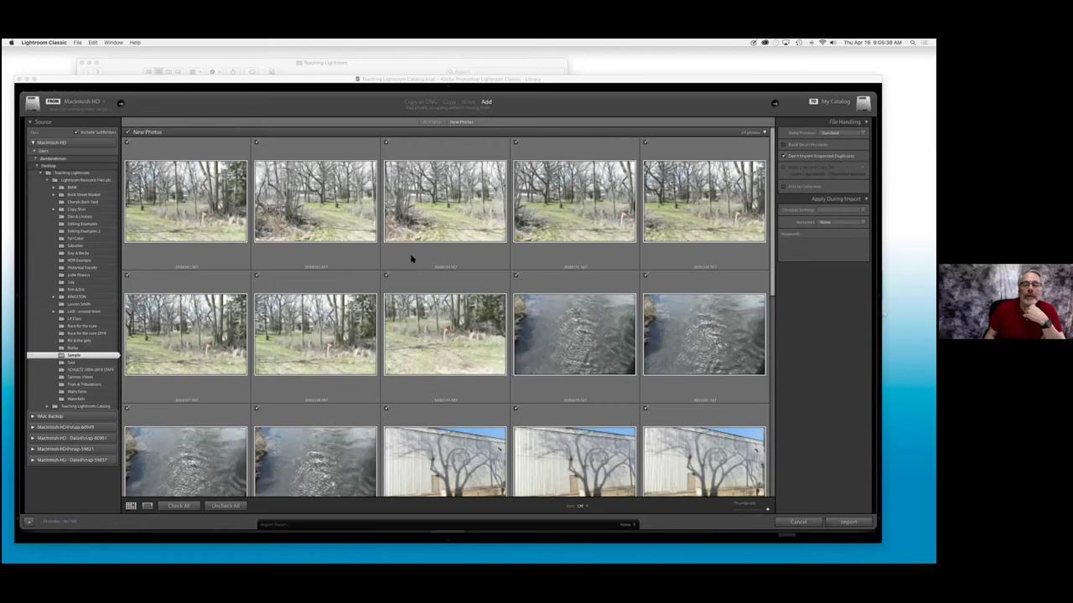
Look through the thumbnails of the Sample folder's photos offered for import.
{"action": "scroll", "coordinate": [411, 259], "scroll_direction": "down", "scroll_amount": 5}
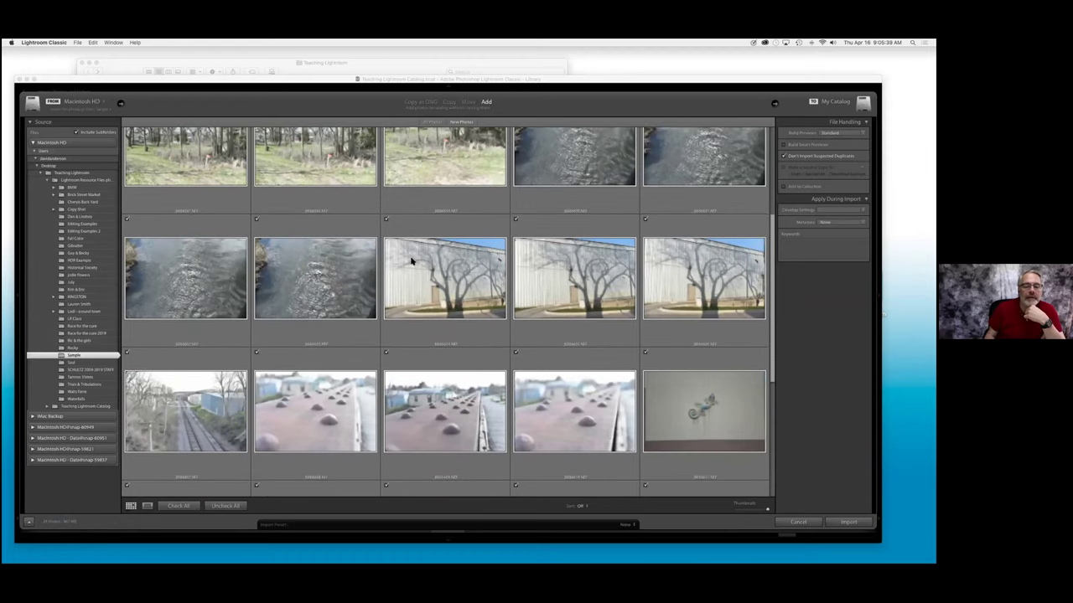
{"action": "scroll", "coordinate": [410, 261], "scroll_direction": "down", "scroll_amount": 8}
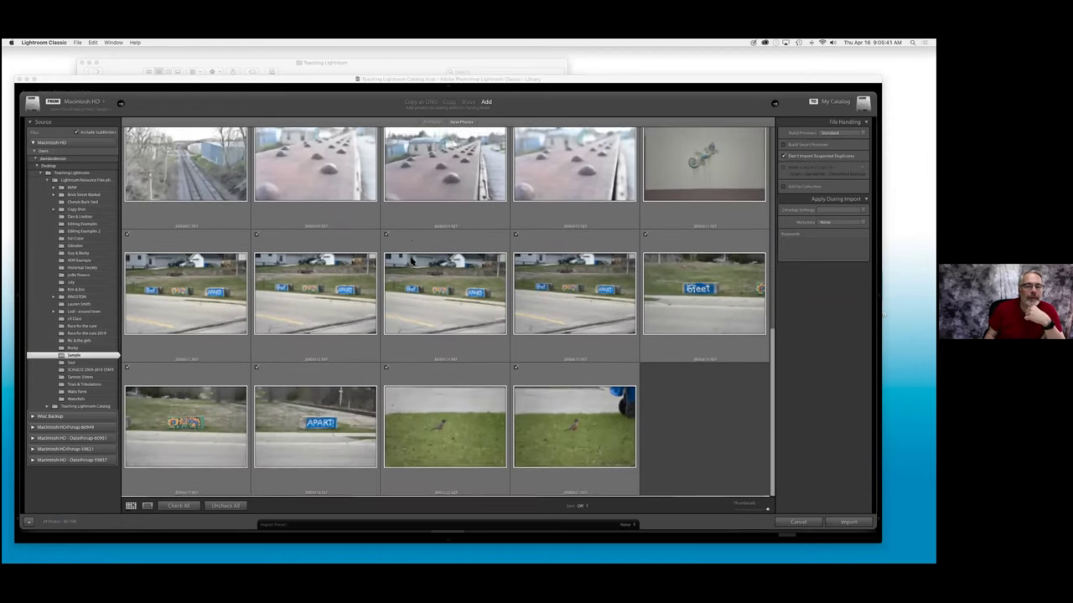
{"action": "scroll", "coordinate": [411, 262], "scroll_direction": "up", "scroll_amount": 10}
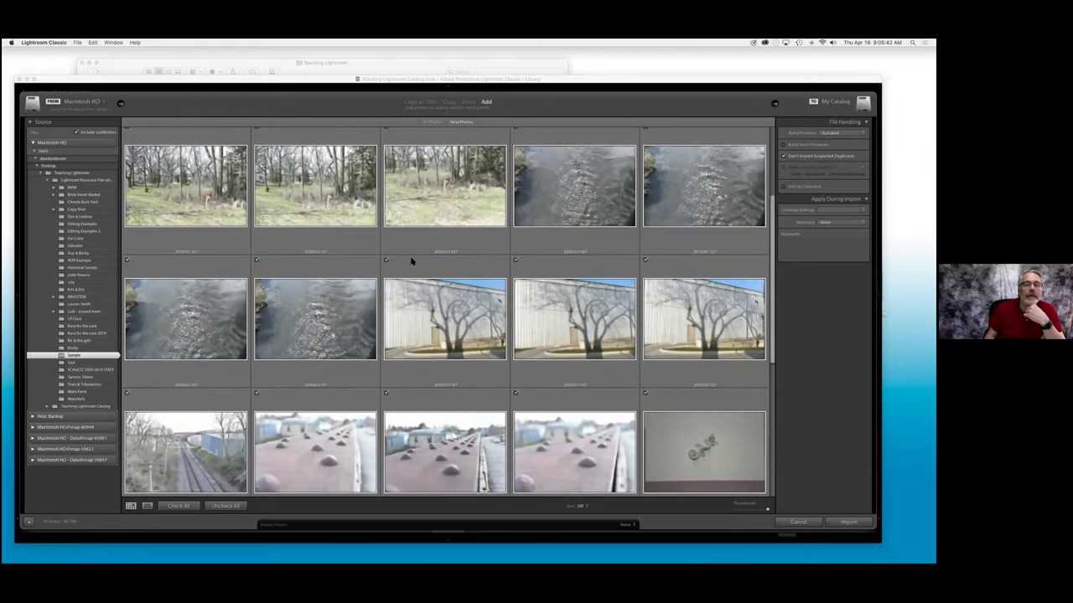
{"action": "scroll", "coordinate": [417, 250], "scroll_direction": "up", "scroll_amount": 4}
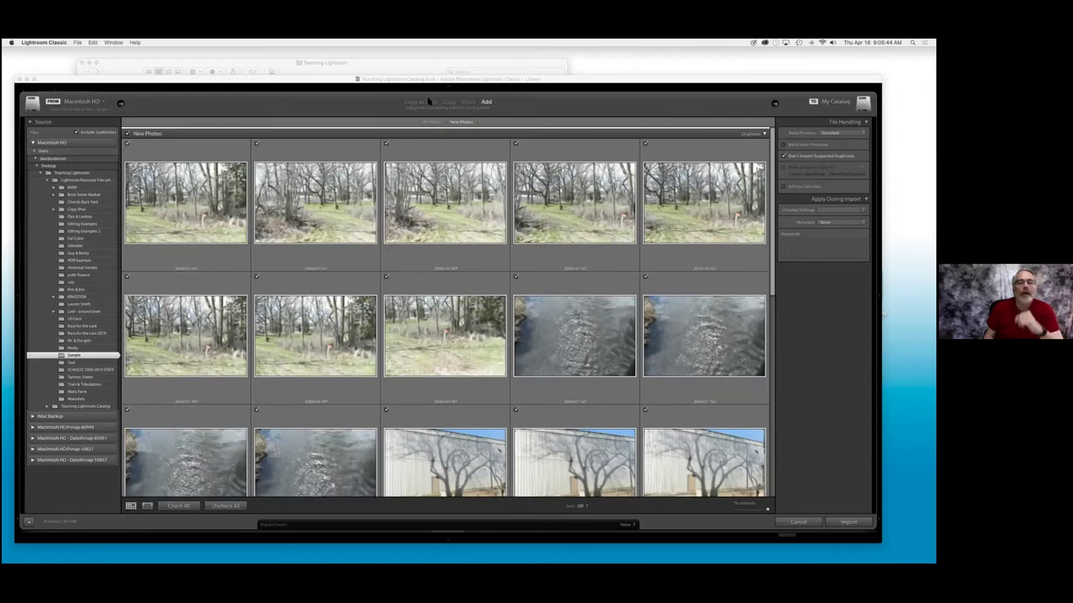
{"action": "scroll", "coordinate": [429, 101], "scroll_direction": "down", "scroll_amount": 10}
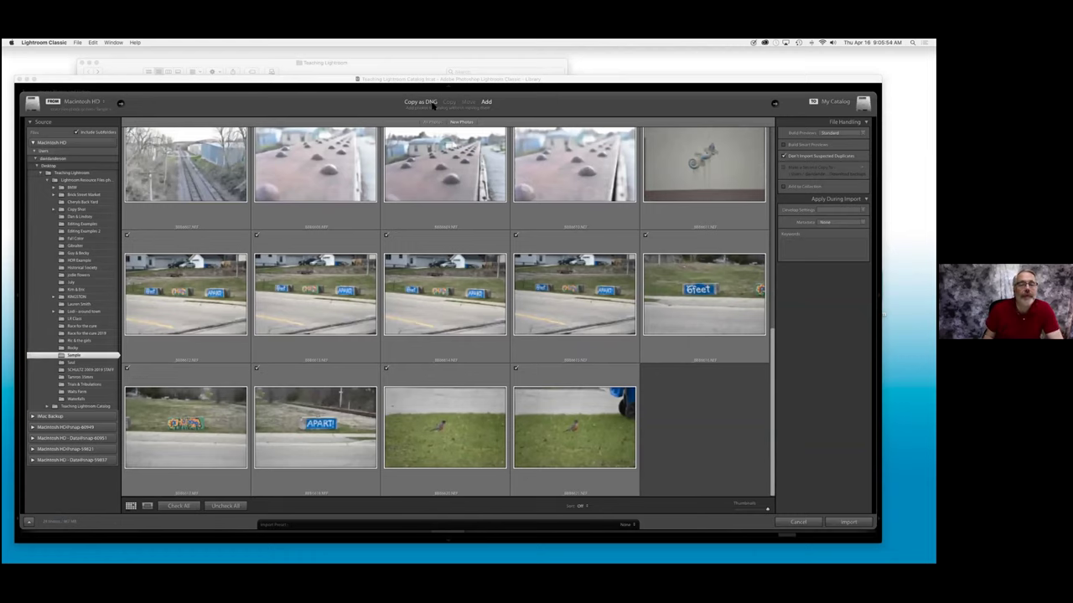
Try the Copy and Move import methods, and settle on Add for the Sample photos.
{"action": "left_click", "coordinate": [448, 103]}
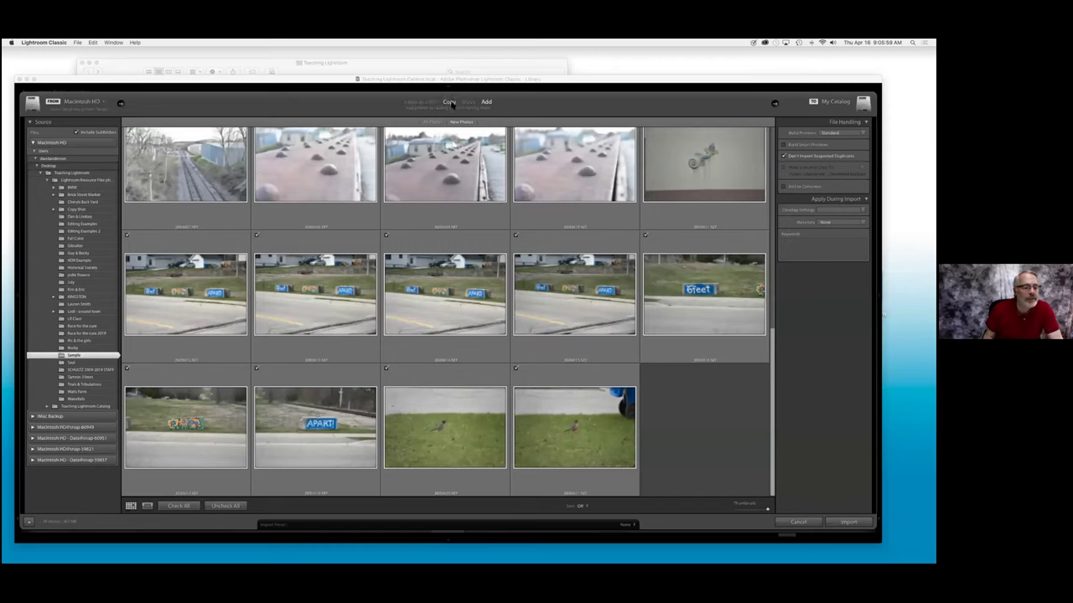
{"action": "left_click", "coordinate": [465, 102]}
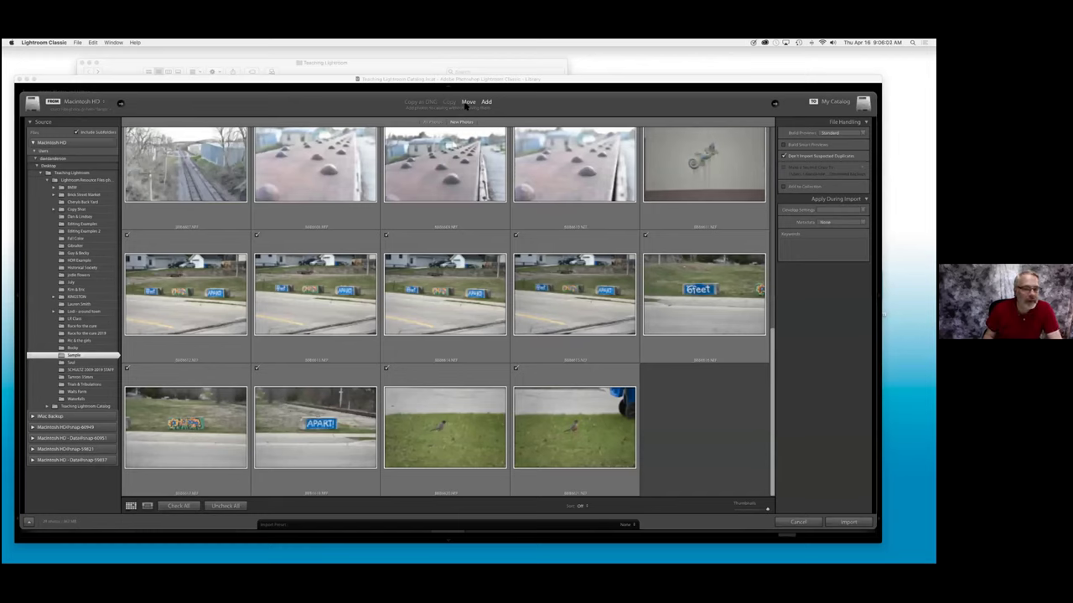
{"action": "left_click", "coordinate": [488, 103]}
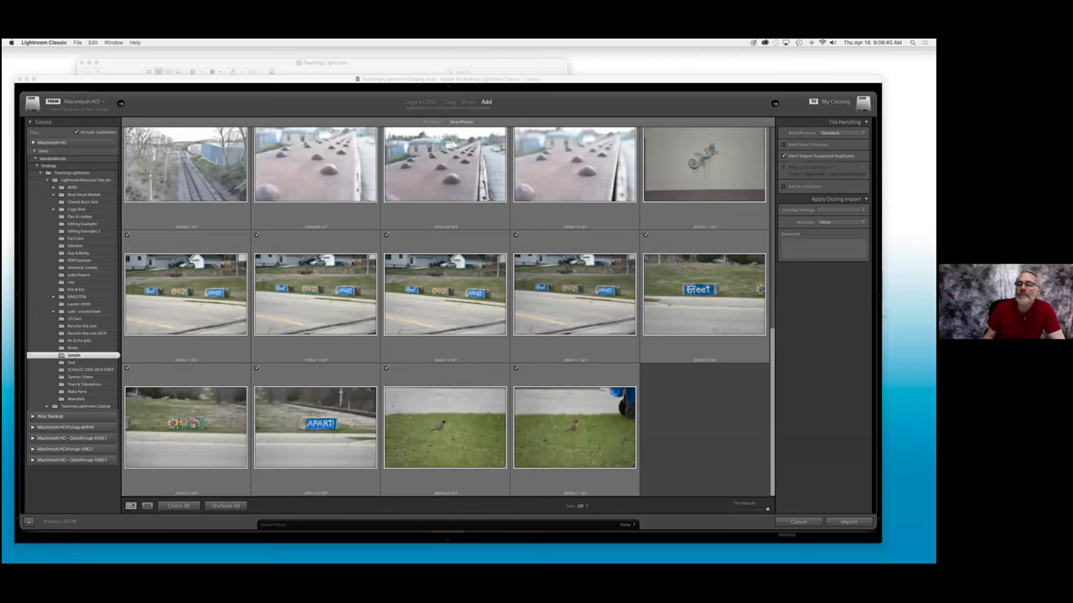
Set the develop settings and metadata applied during import to None, and enter the keywords Lodi Sample.
{"action": "left_click", "coordinate": [830, 210]}
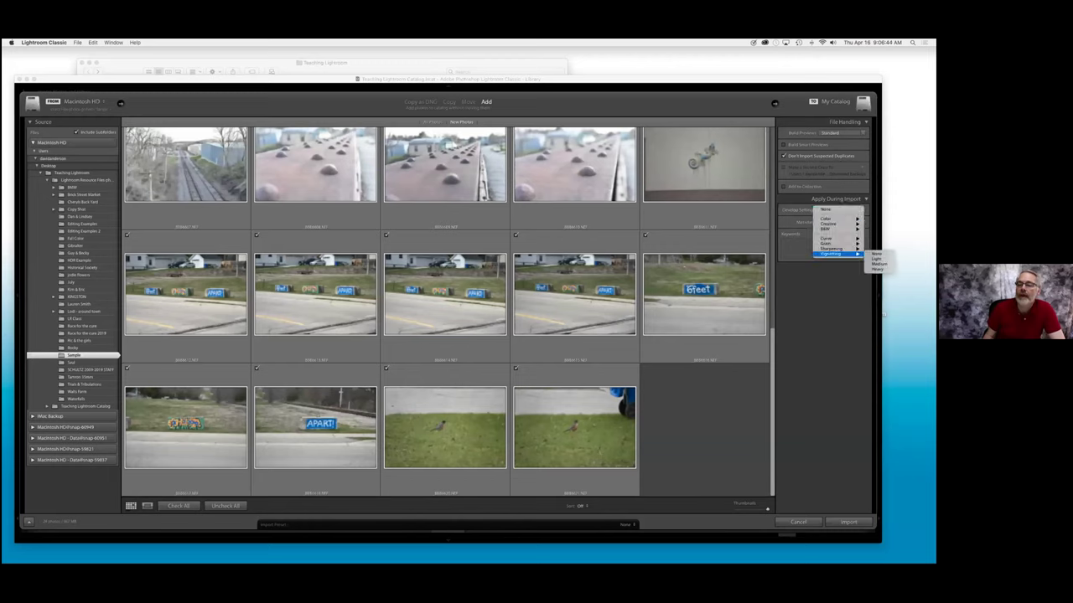
{"action": "left_click", "coordinate": [825, 209]}
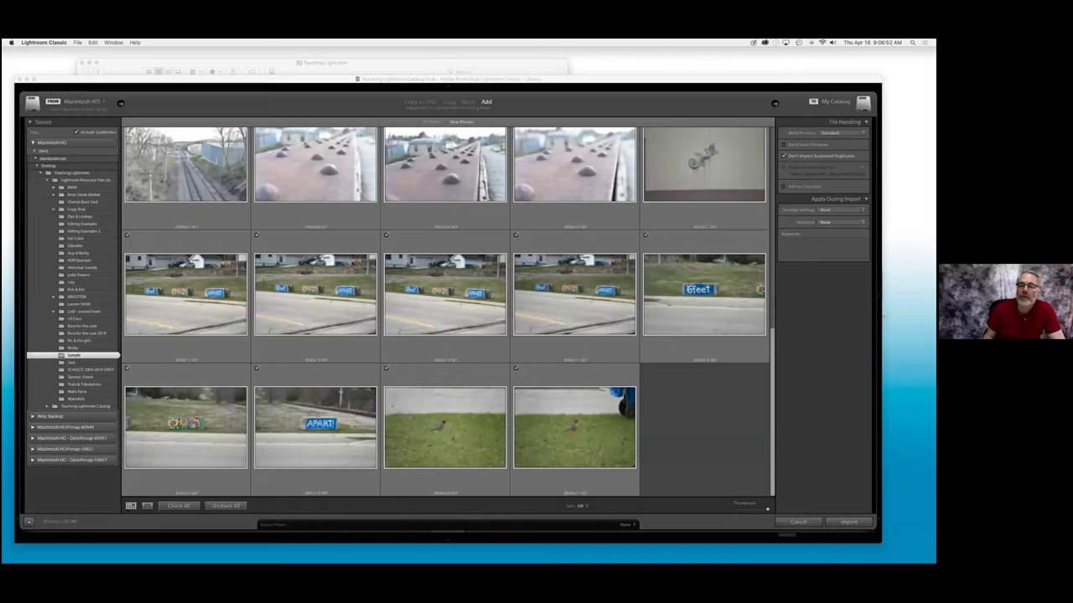
{"action": "left_click", "coordinate": [825, 222]}
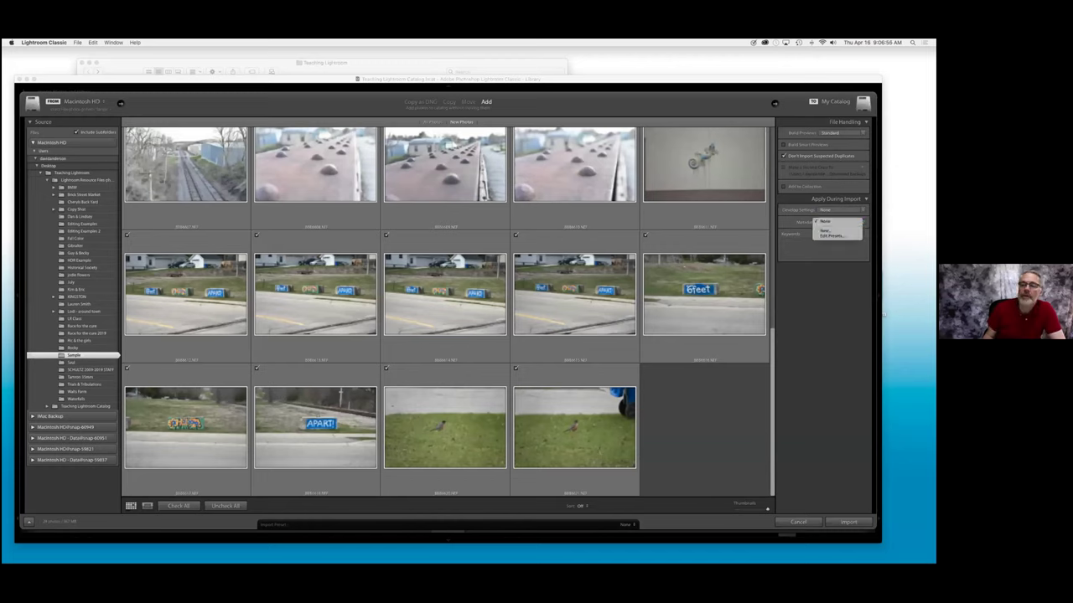
{"action": "left_click", "coordinate": [826, 221]}
{"action": "left_click", "coordinate": [809, 247]}
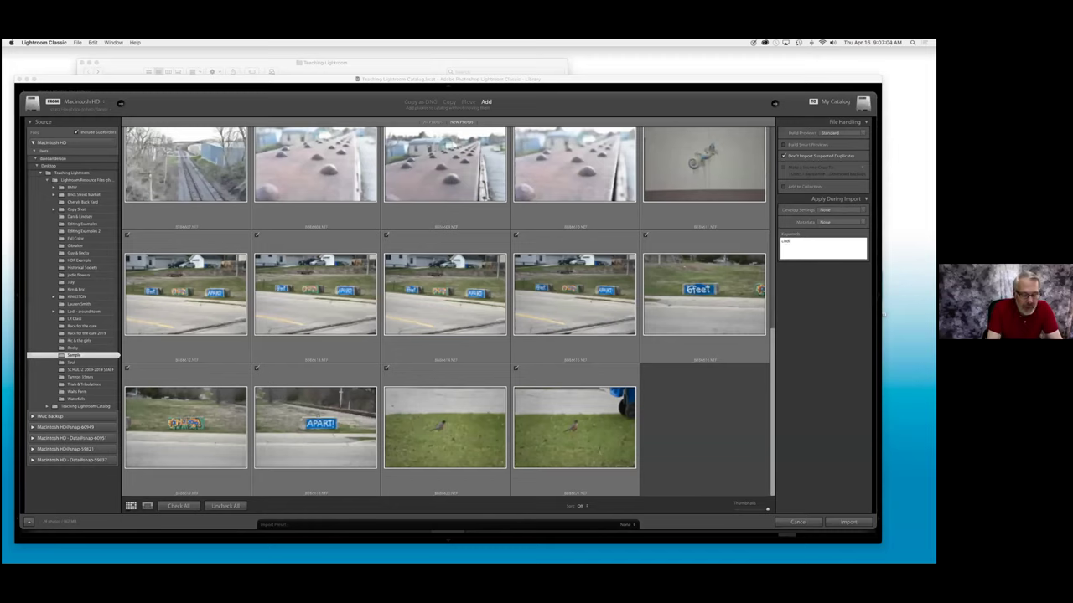
{"action": "type", "text": "Lodi"}
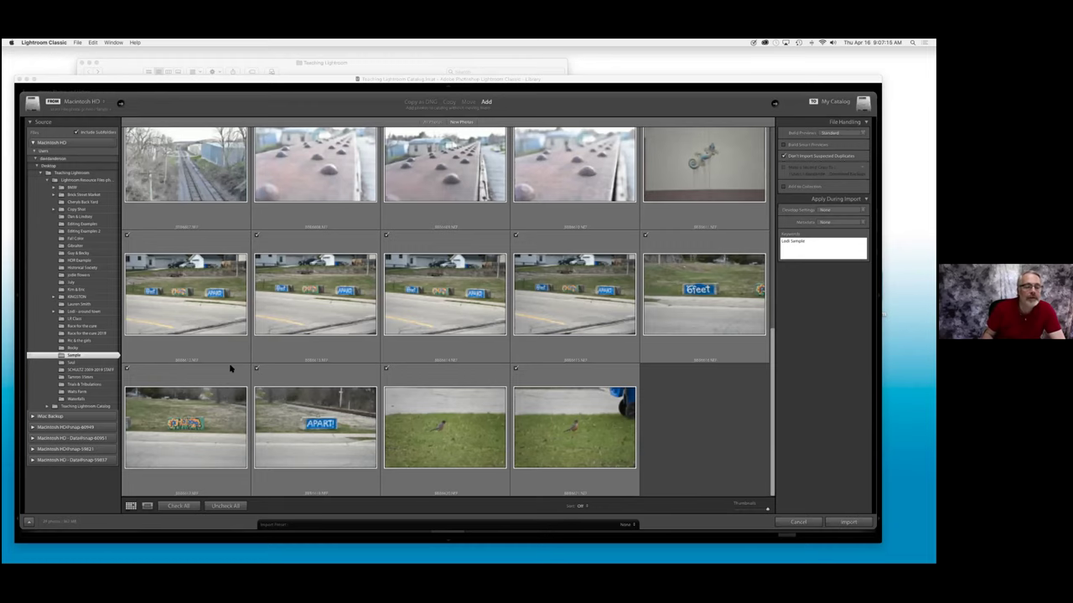
Uncheck all photos, check only the railway-track photo and the rivet photo beside it, and check all photos again.
{"action": "left_click", "coordinate": [225, 506]}
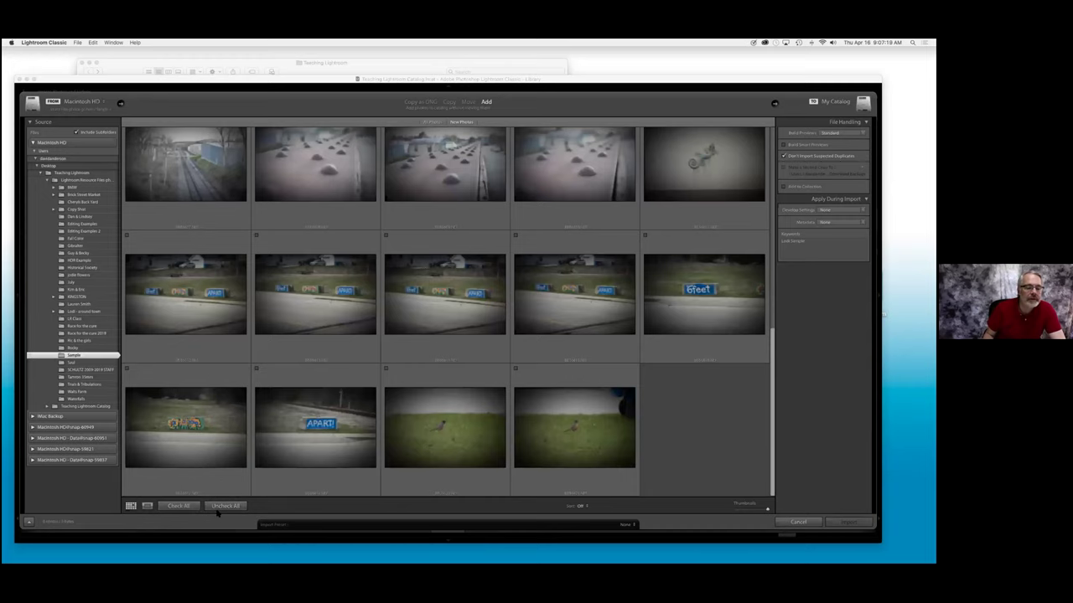
{"action": "scroll", "coordinate": [293, 336], "scroll_direction": "up", "scroll_amount": 3}
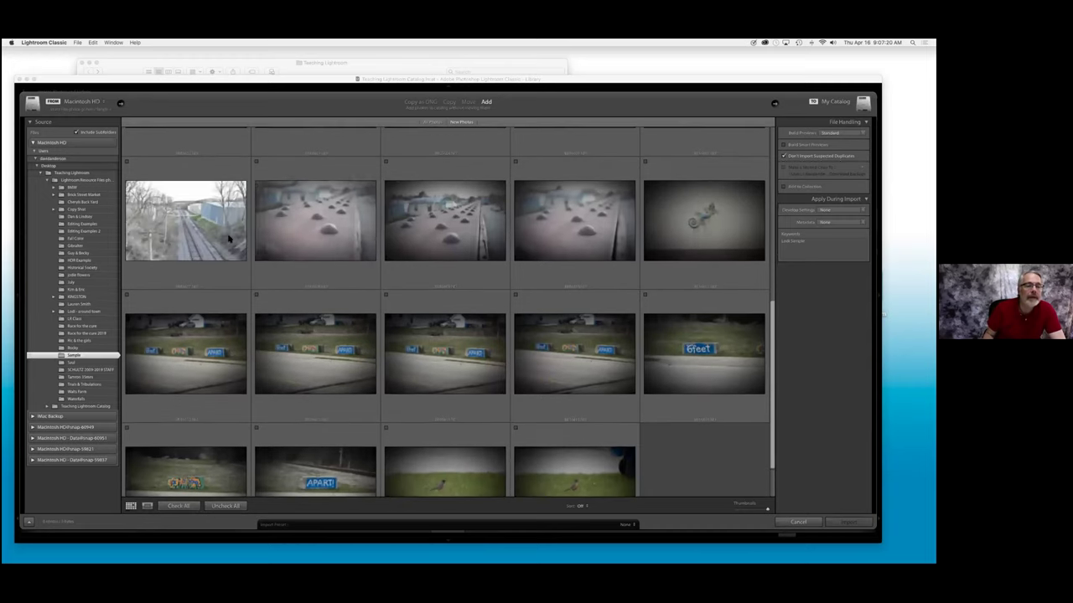
{"action": "left_click", "coordinate": [127, 161]}
{"action": "left_click", "coordinate": [256, 161]}
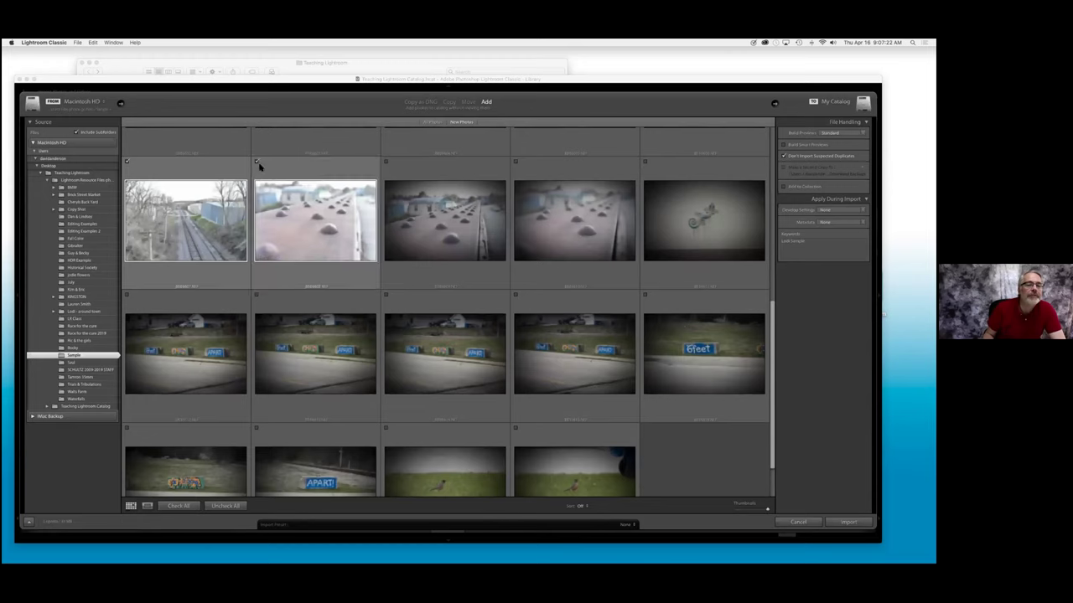
{"action": "left_click", "coordinate": [180, 506]}
{"action": "scroll", "coordinate": [339, 437], "scroll_direction": "down", "scroll_amount": 2}
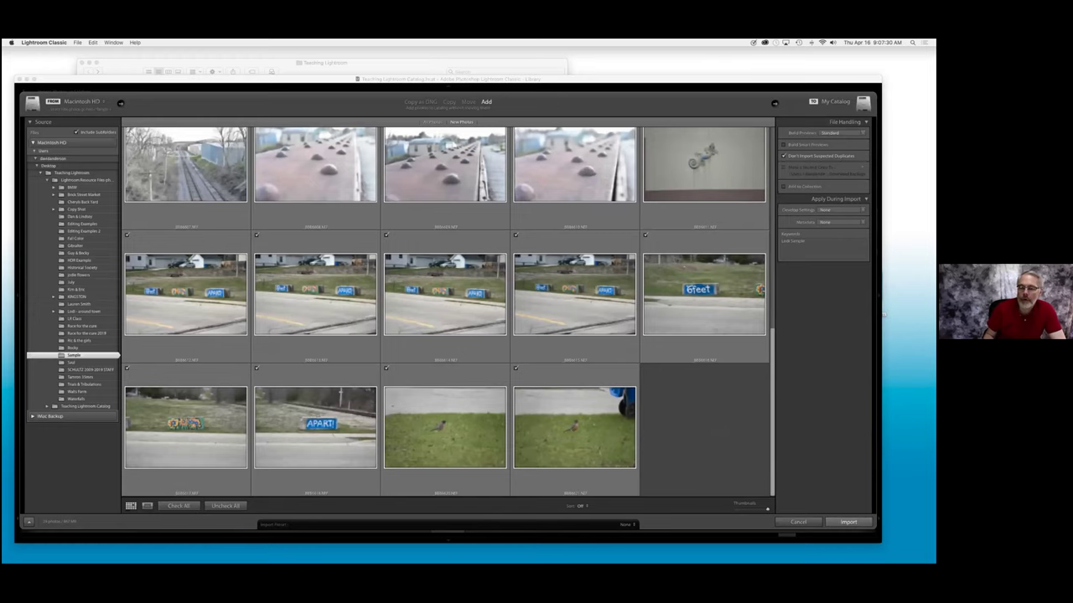
Import the checked photos, collapse the Lodi - around town folder in the catalog's folder list, and open the Sample folder.
{"action": "left_click", "coordinate": [848, 522]}
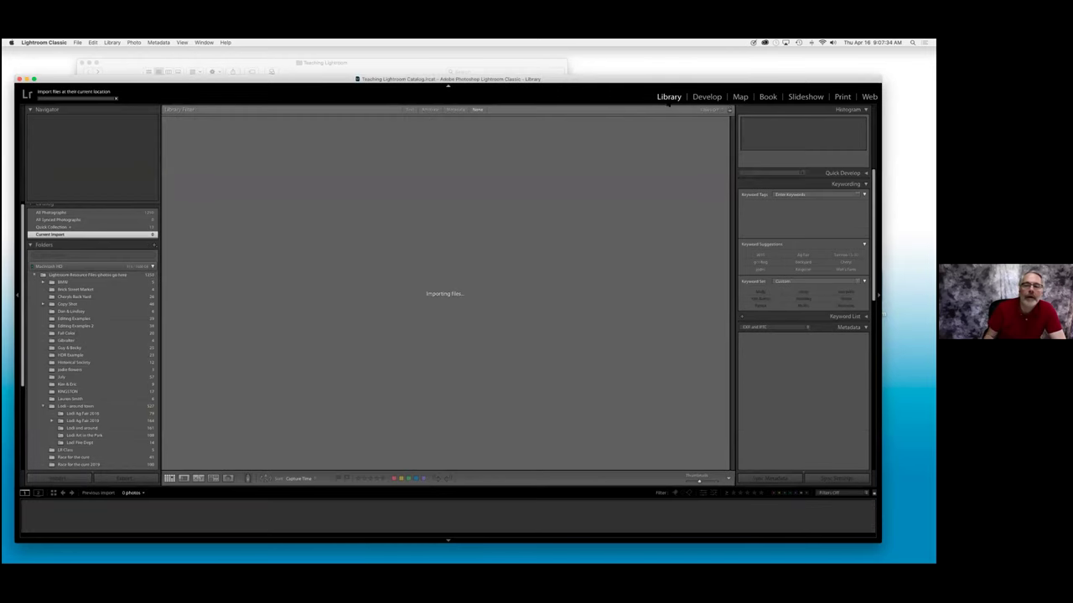
{"action": "scroll", "coordinate": [84, 293], "scroll_direction": "down", "scroll_amount": 1}
{"action": "left_click", "coordinate": [43, 388]}
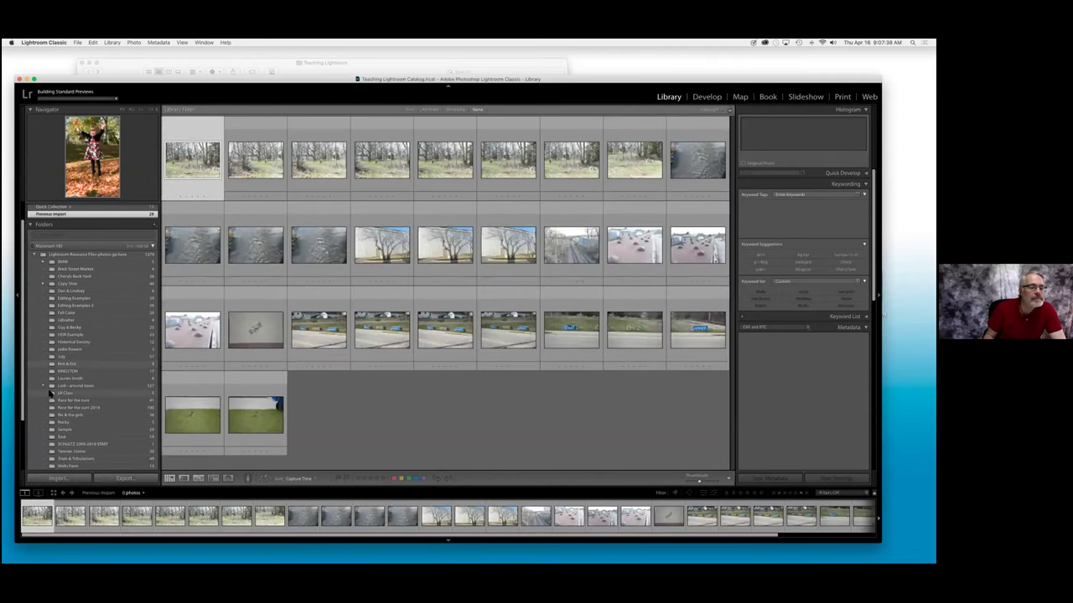
{"action": "scroll", "coordinate": [63, 415], "scroll_direction": "down", "scroll_amount": 1}
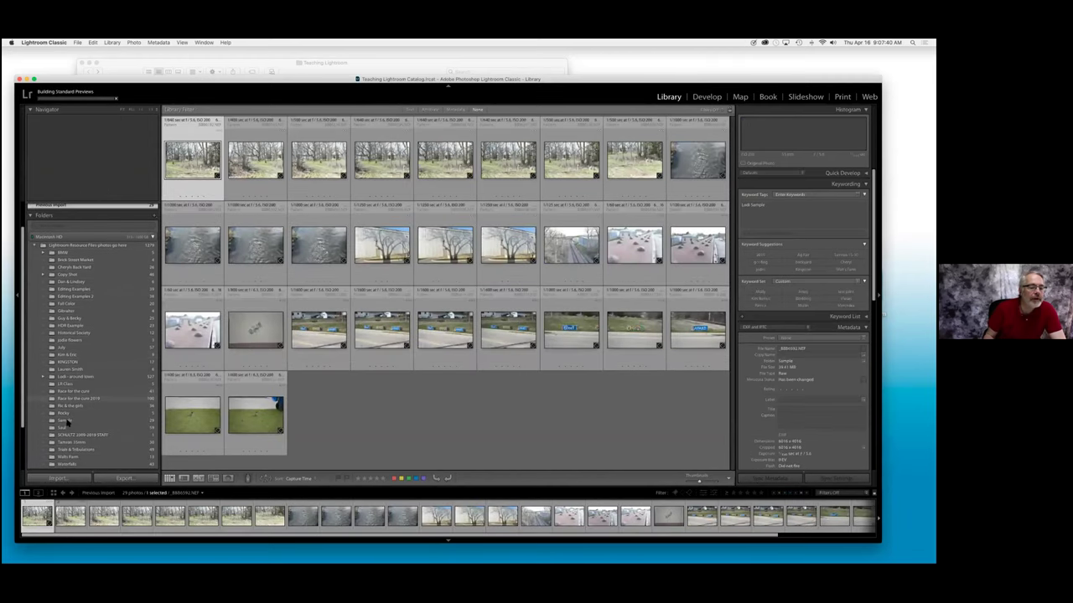
{"action": "left_click", "coordinate": [65, 420]}
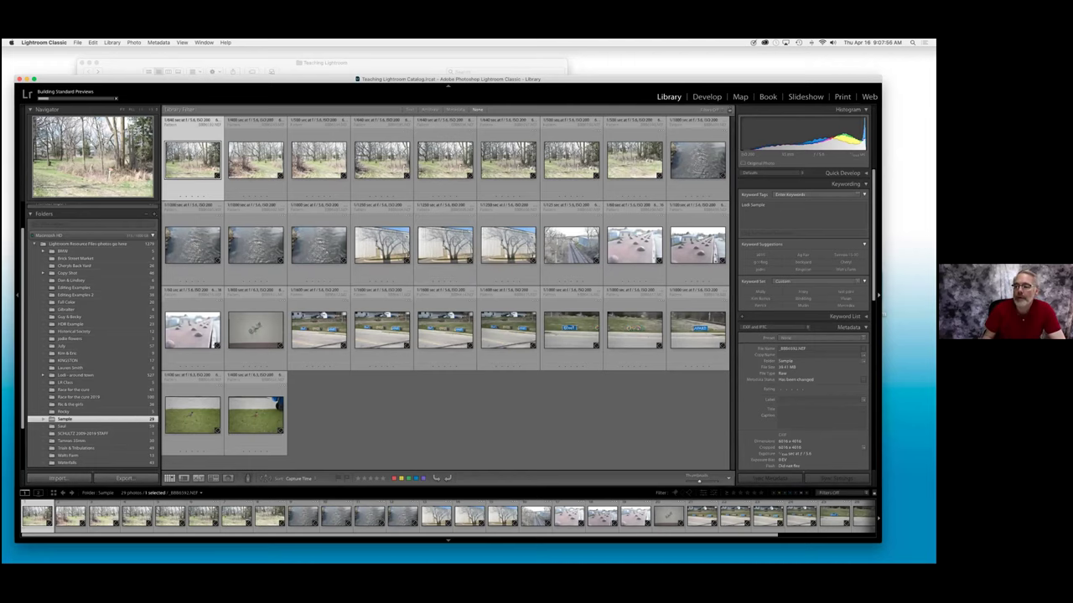
Narrow the Lightroom window and arrange it side by side with the Finder window of the Teaching Lightroom folder.
{"action": "left_click_drag", "start_coordinate": [881, 311], "coordinate": [494, 312]}
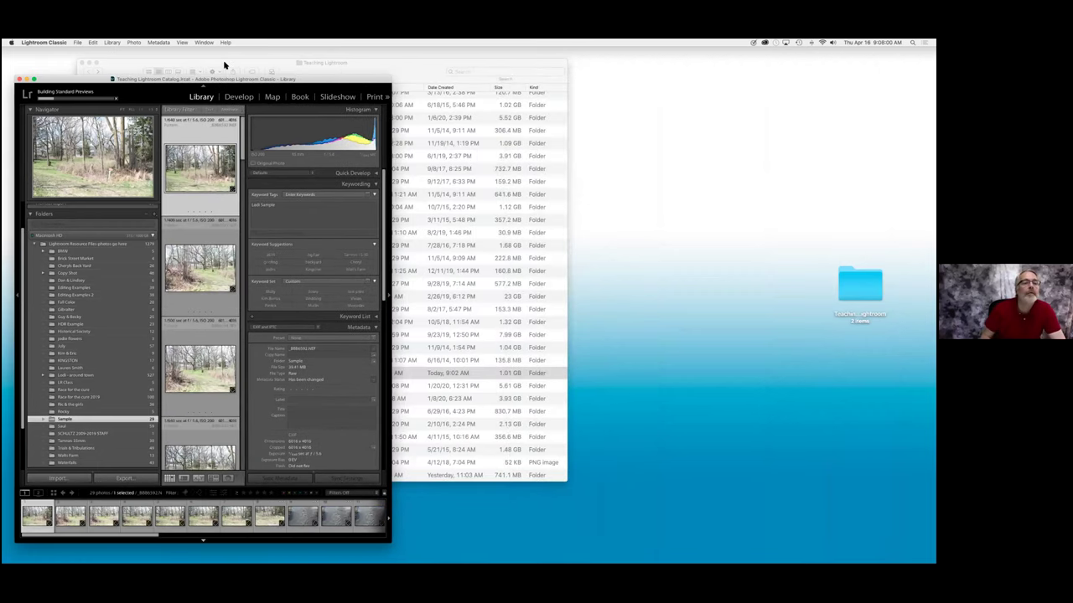
{"action": "left_click", "coordinate": [564, 117]}
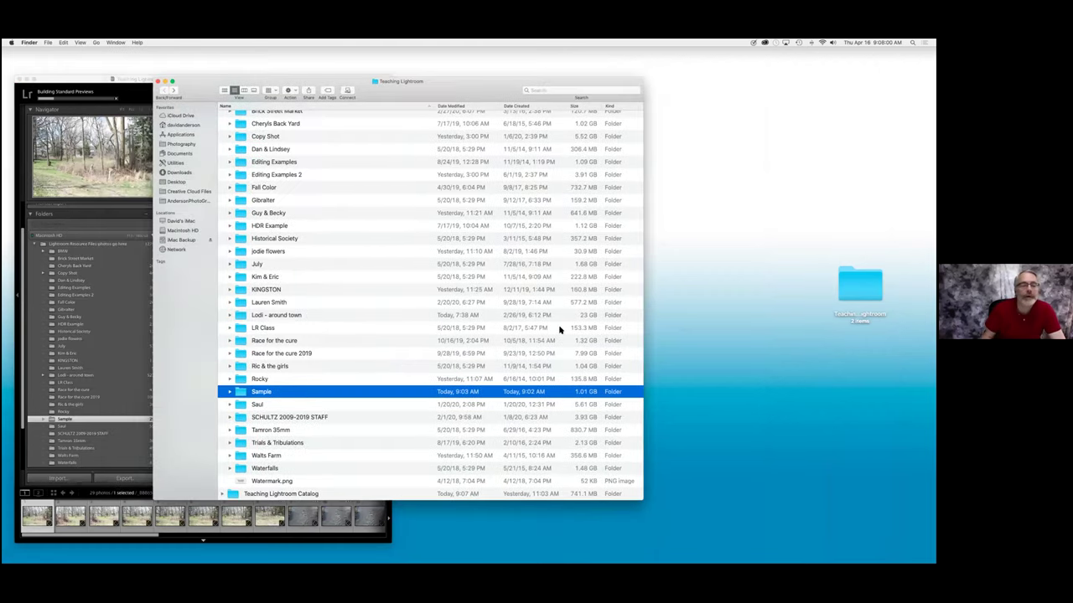
{"action": "left_click", "coordinate": [207, 94]}
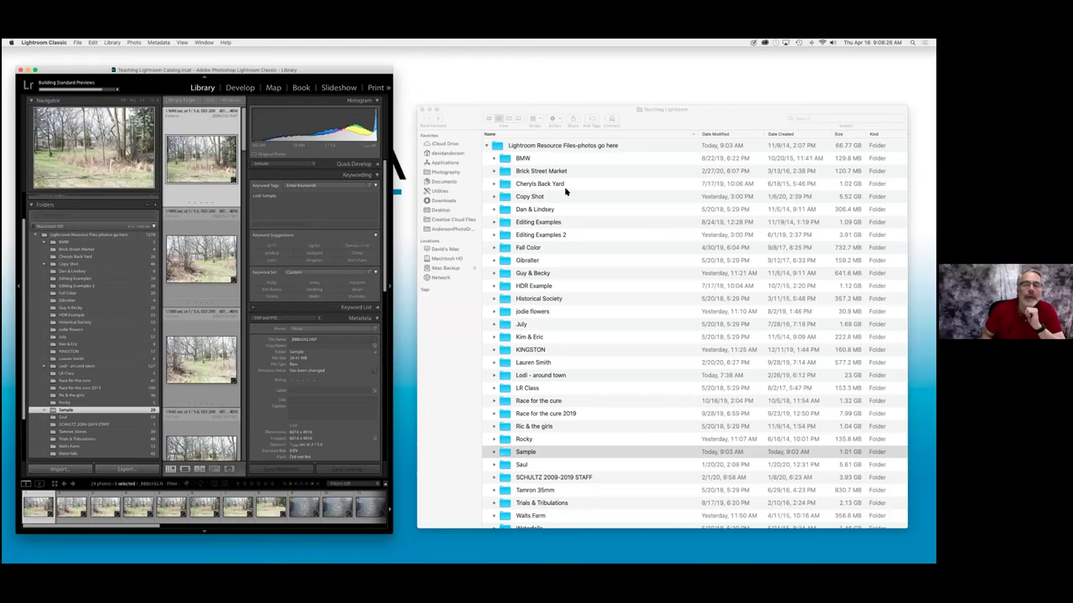
In Finder, move the Sample folder into the Lodi - around town folder.
{"action": "left_click", "coordinate": [657, 115]}
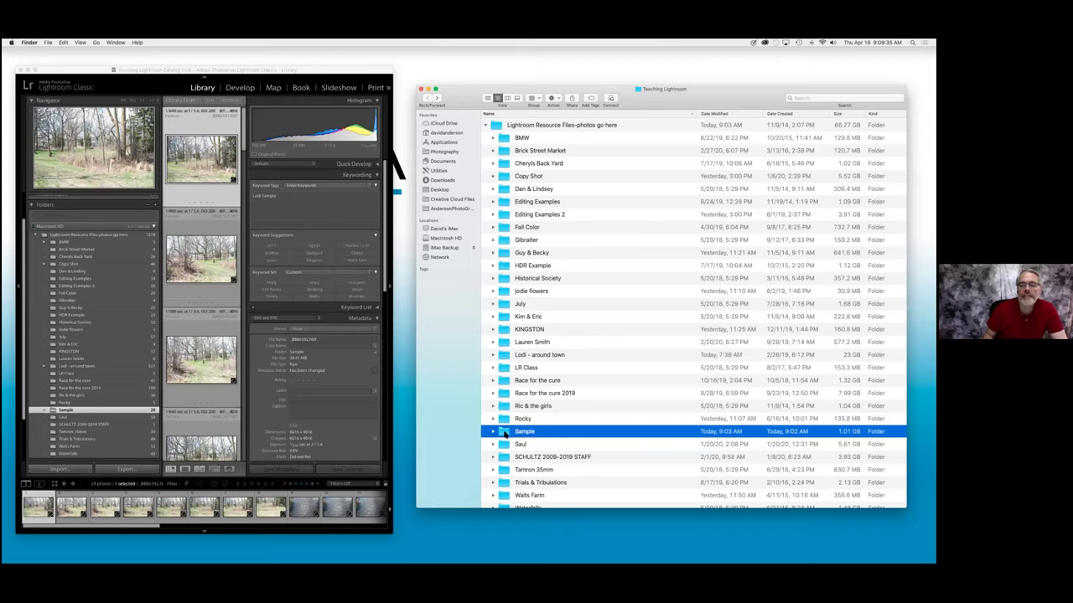
{"action": "left_click_drag", "start_coordinate": [505, 434], "coordinate": [505, 356]}
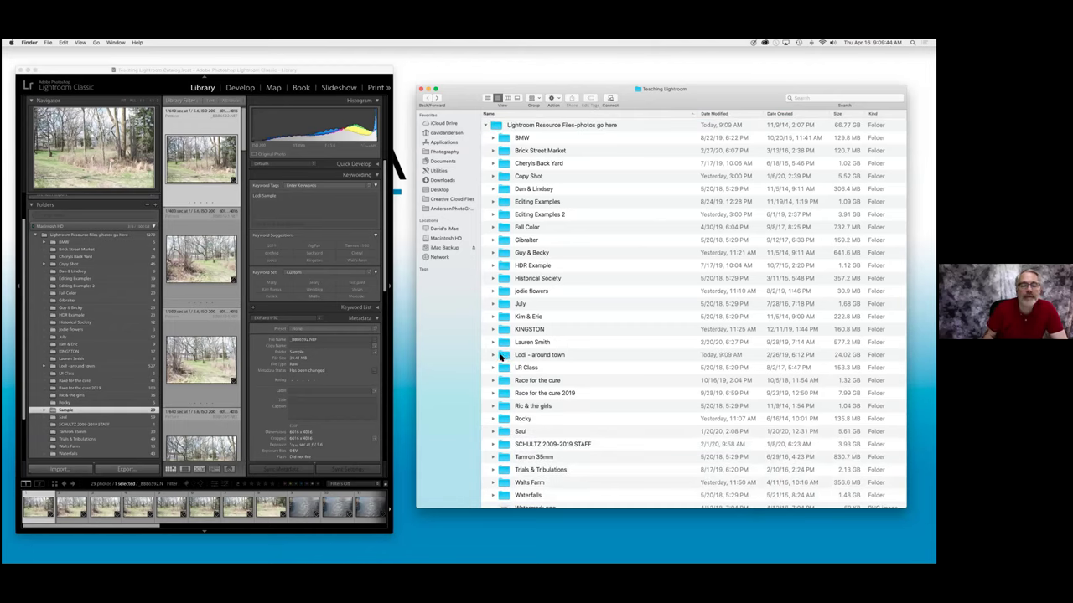
In Lightroom, relink the missing Sample folder to Sample inside Lodi - around town, under Desktop, Teaching Lightroom and Lightroom Resource Files-photos go here.
{"action": "scroll", "coordinate": [122, 406], "scroll_direction": "down", "scroll_amount": 1}
{"action": "left_click", "coordinate": [106, 405]}
{"action": "left_click", "coordinate": [105, 405]}
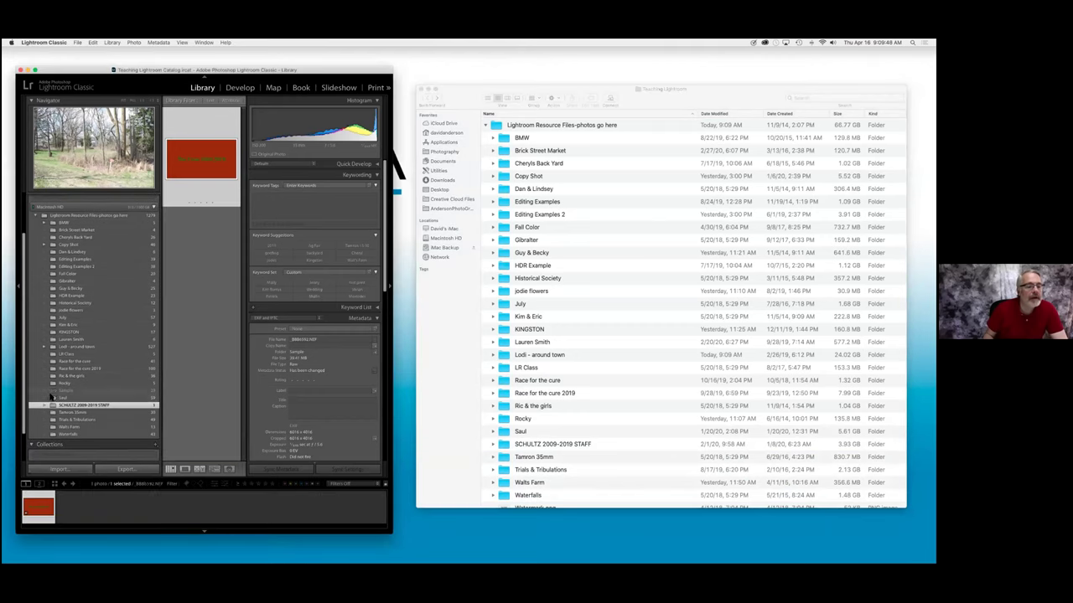
{"action": "left_click", "coordinate": [60, 391]}
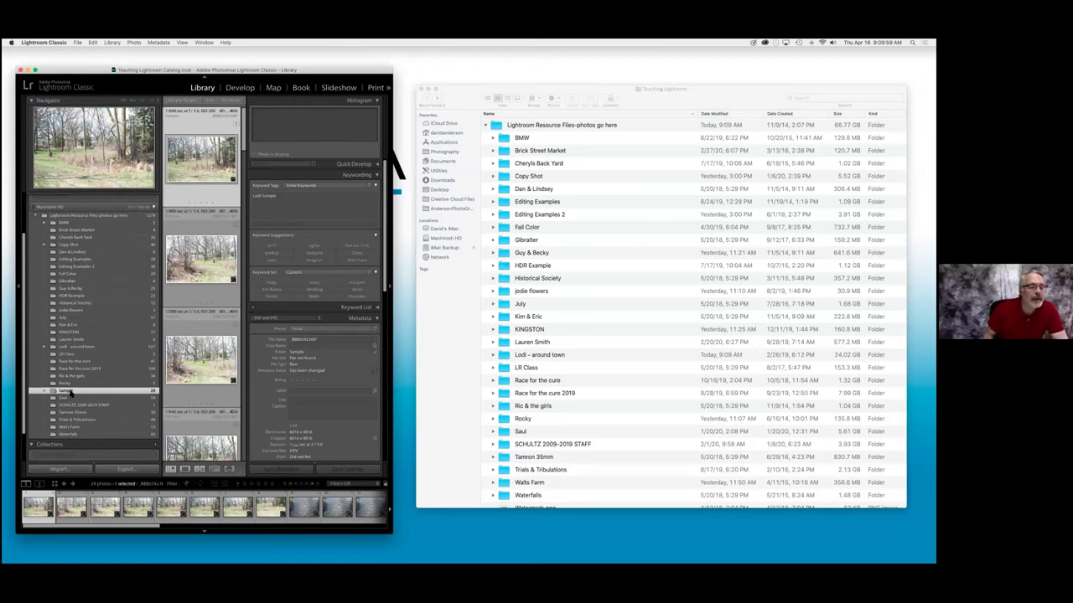
{"action": "right_click", "coordinate": [71, 392]}
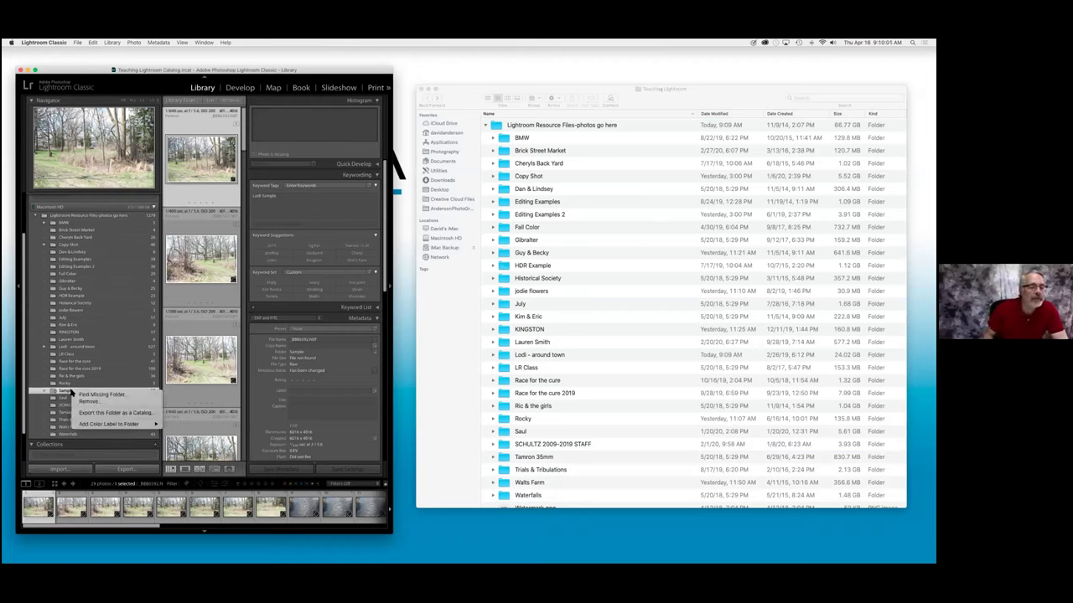
{"action": "key", "text": "Escape"}
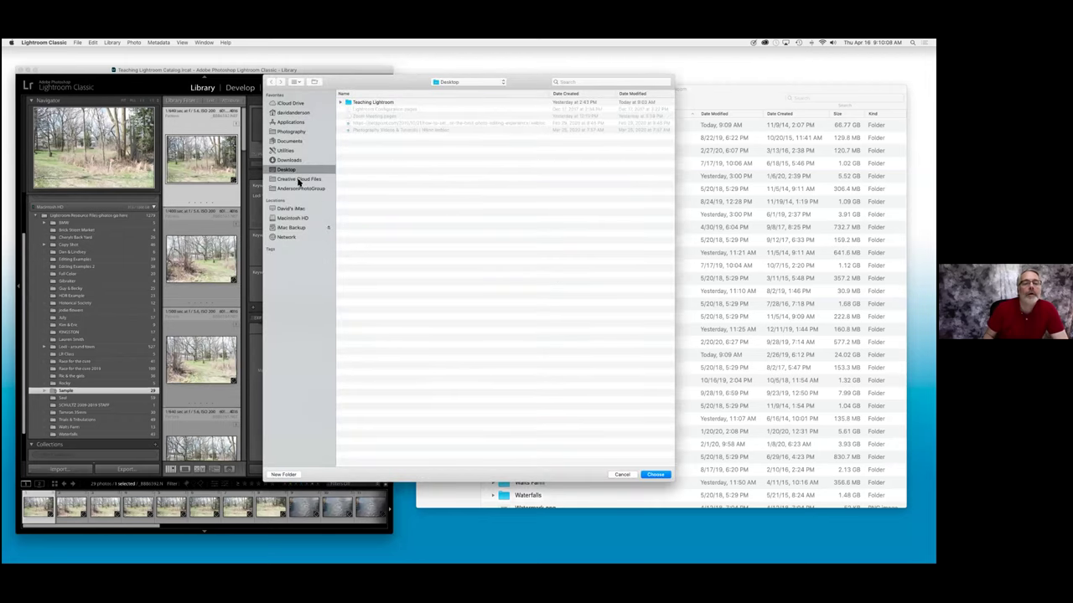
{"action": "left_click", "coordinate": [341, 103]}
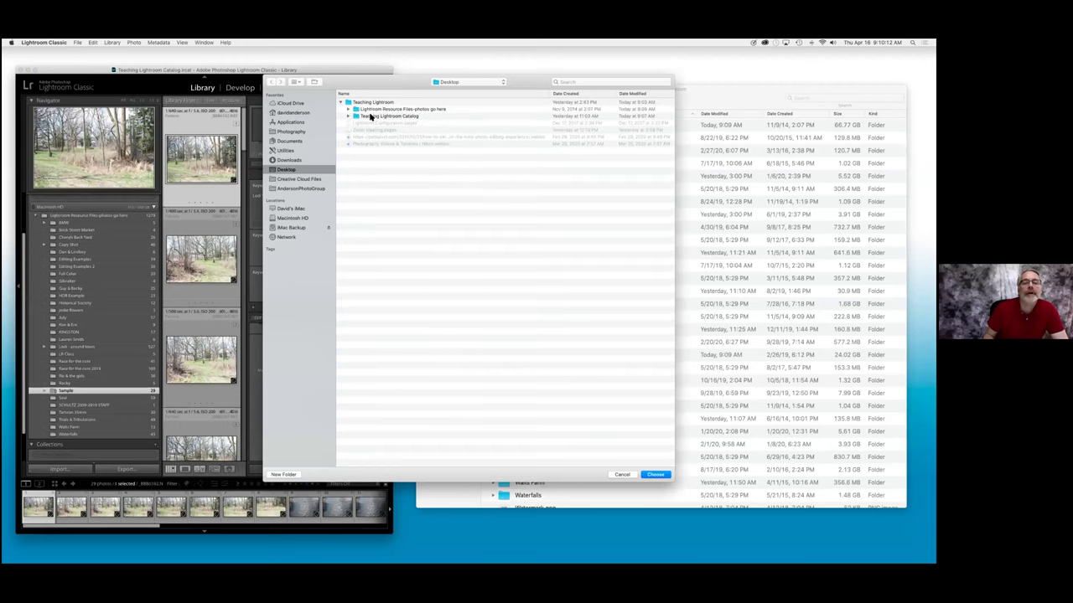
{"action": "left_click", "coordinate": [350, 110]}
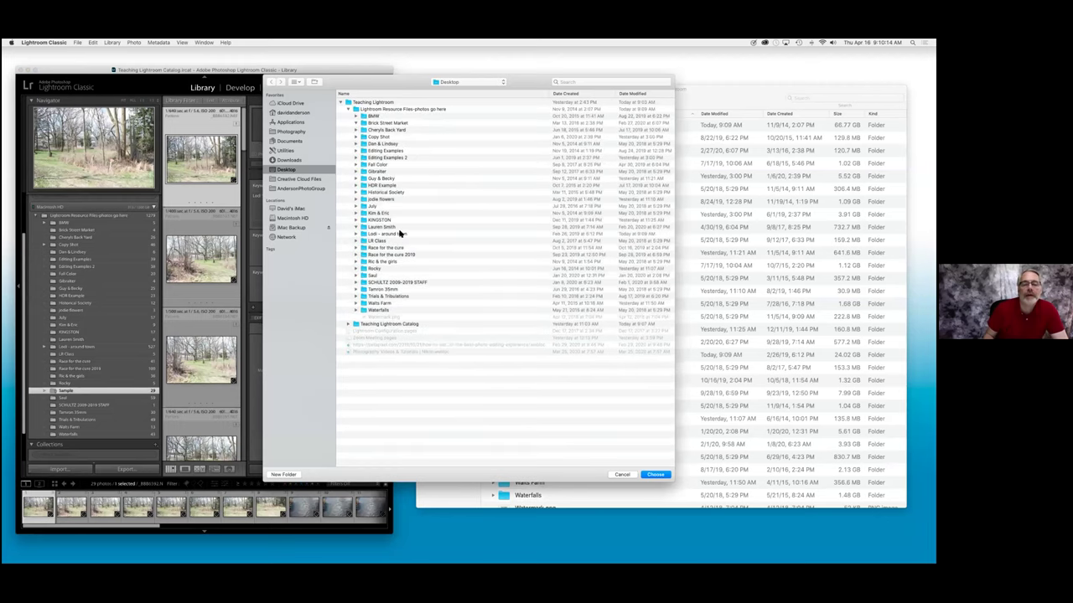
{"action": "left_click", "coordinate": [367, 272]}
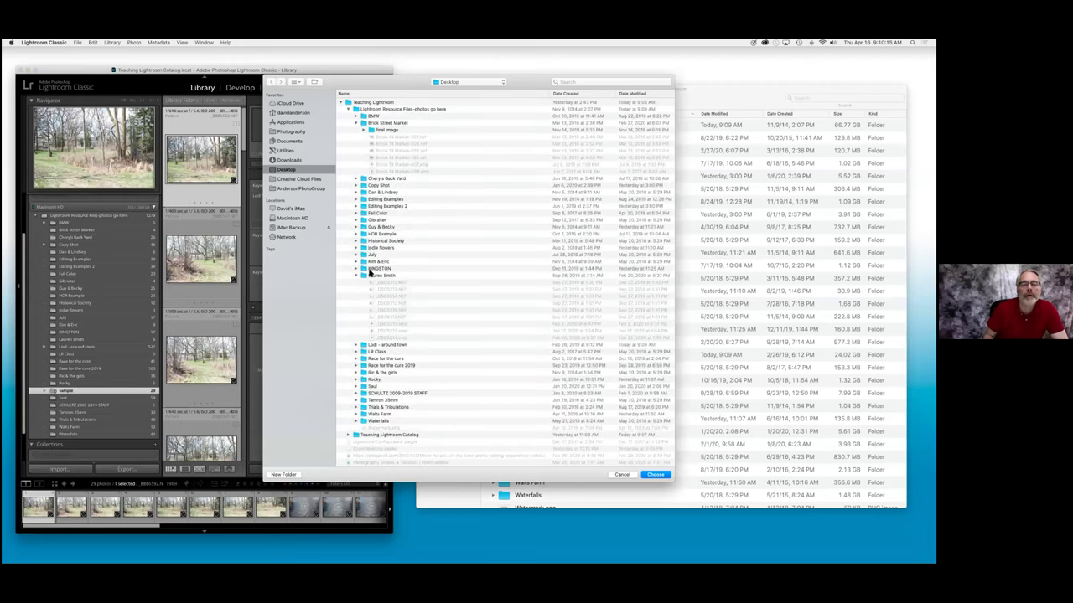
{"action": "left_click", "coordinate": [355, 345]}
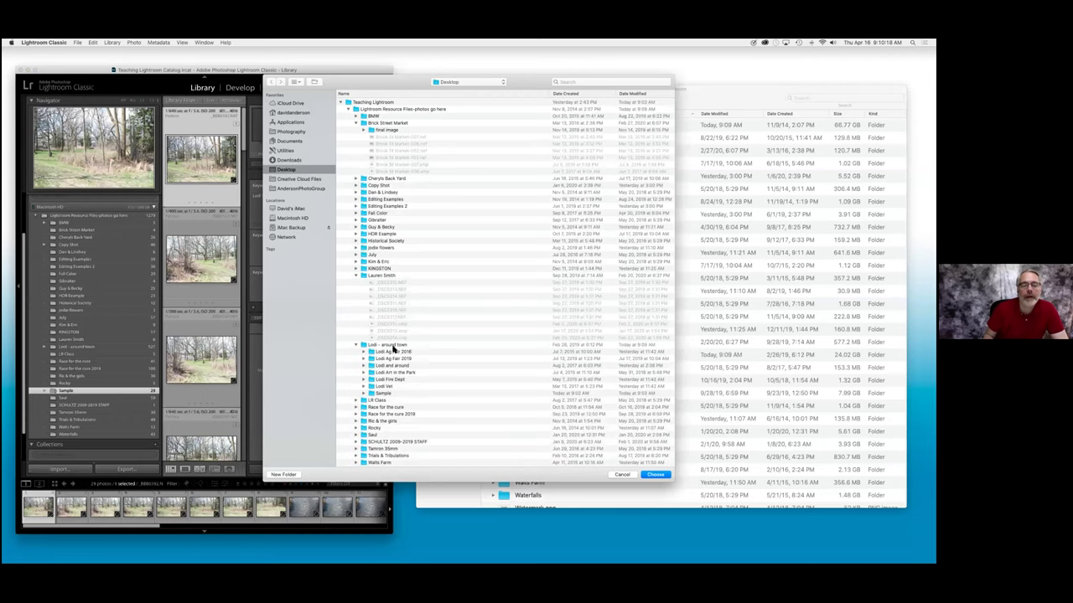
{"action": "left_click", "coordinate": [388, 394]}
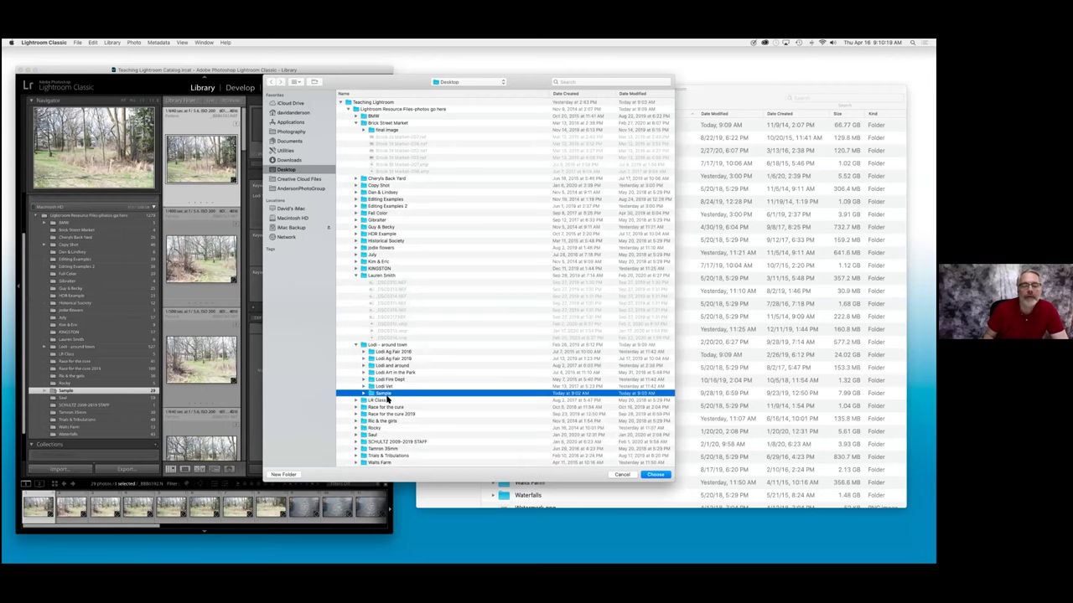
{"action": "left_click", "coordinate": [654, 474]}
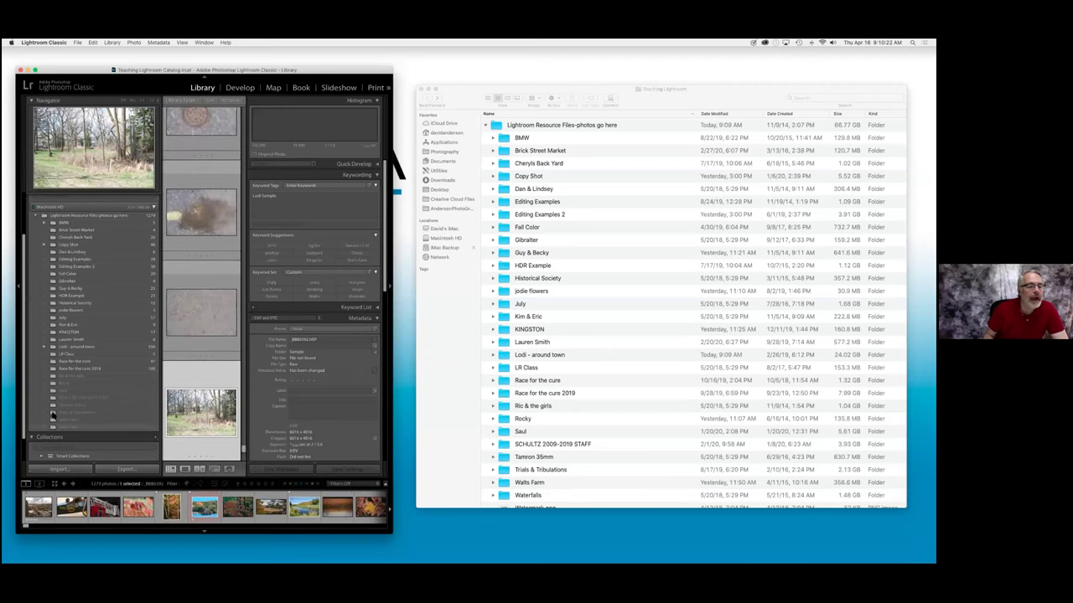
Show the subfolders of Lodi - around town in Lightroom and in Finder to compare them.
{"action": "left_click", "coordinate": [44, 349]}
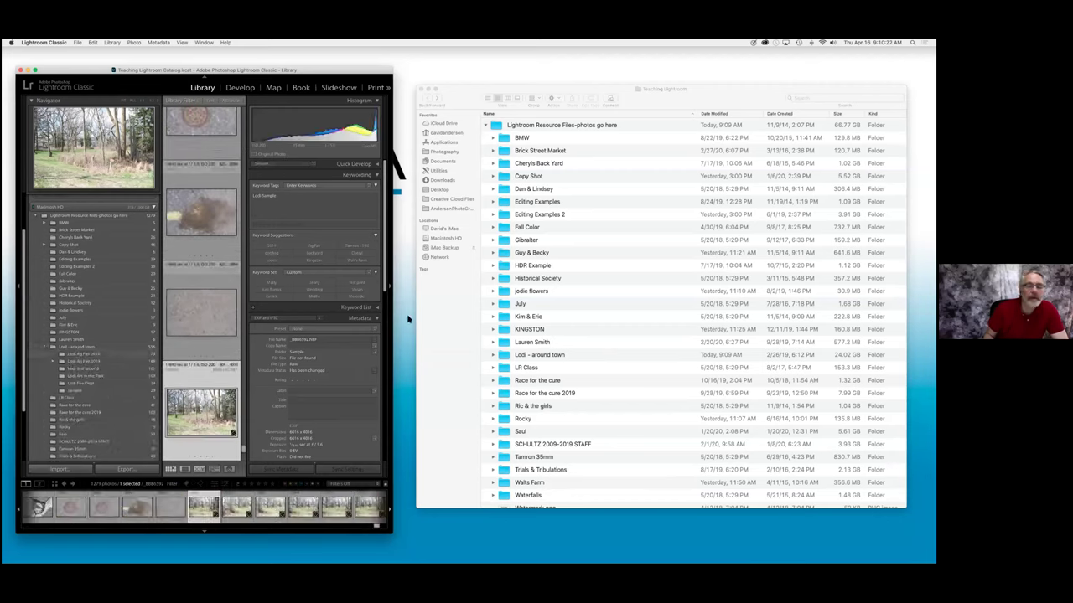
{"action": "double_click", "coordinate": [508, 355]}
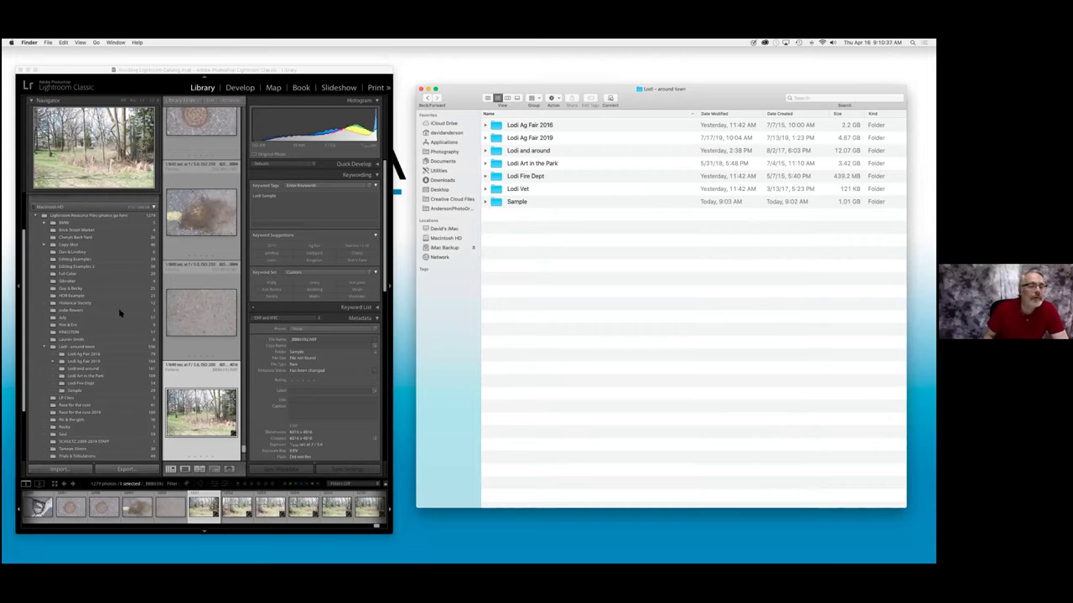
In Lightroom, move the Sample folder out of Lodi - around town into Lightroom Resource Files-photos go here.
{"action": "left_click", "coordinate": [63, 392]}
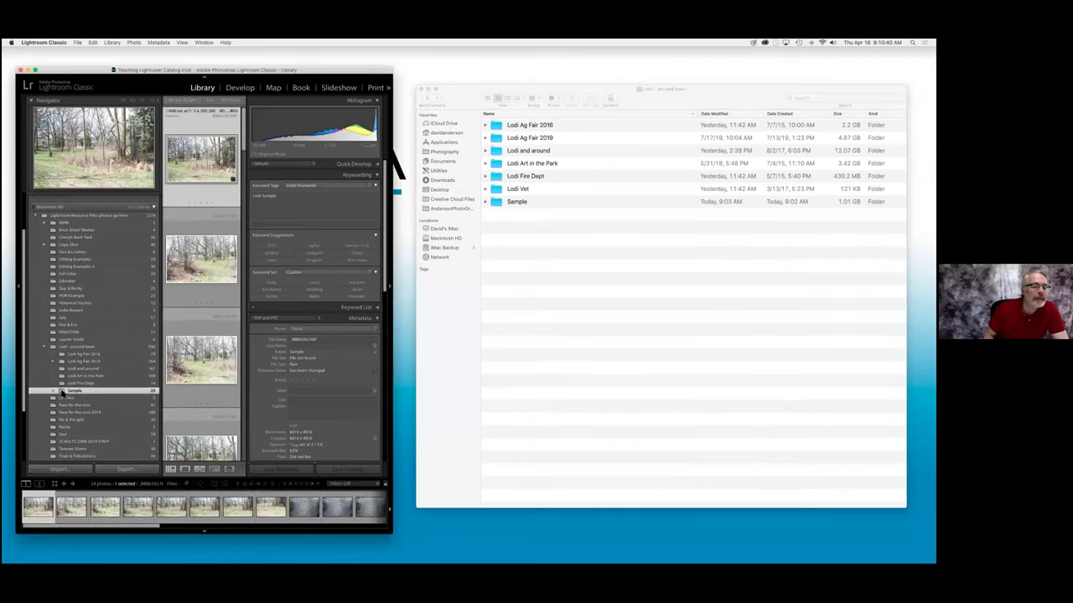
{"action": "left_click", "coordinate": [96, 216]}
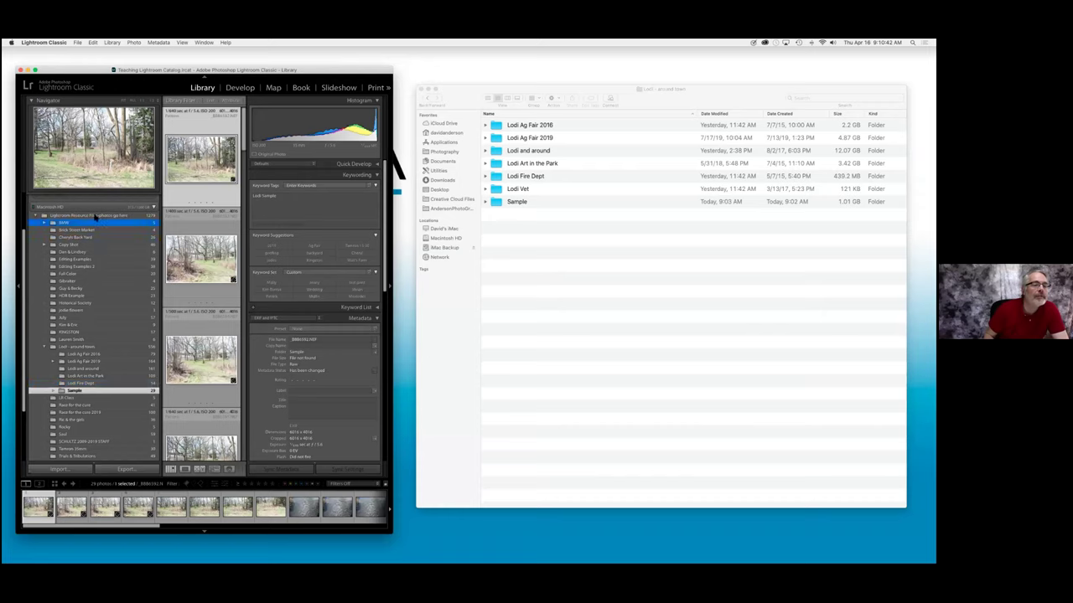
{"action": "left_click_drag", "start_coordinate": [96, 217], "coordinate": [95, 216]}
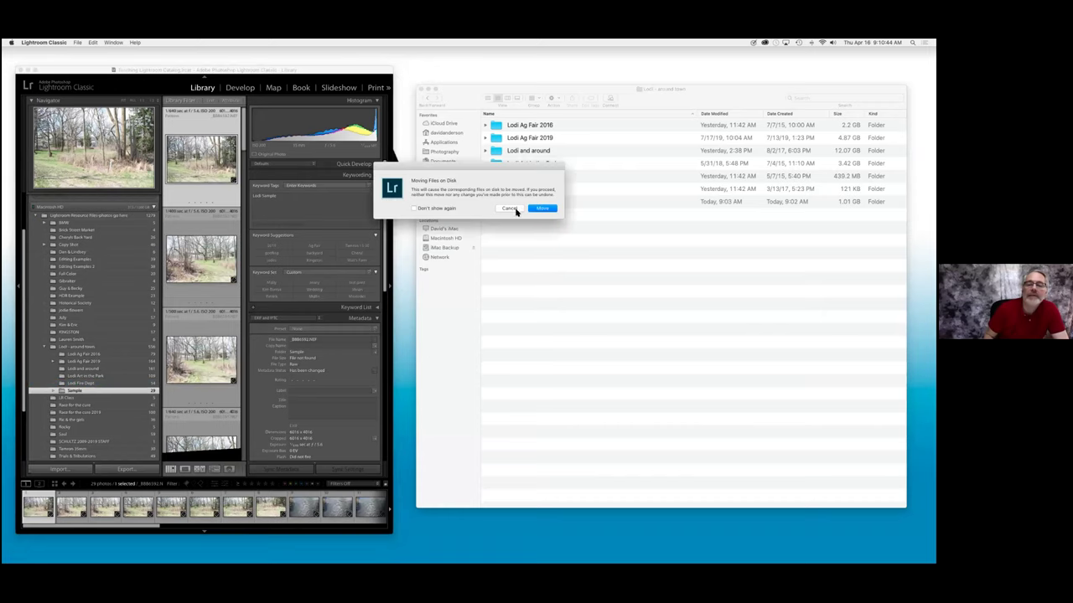
{"action": "left_click", "coordinate": [543, 209]}
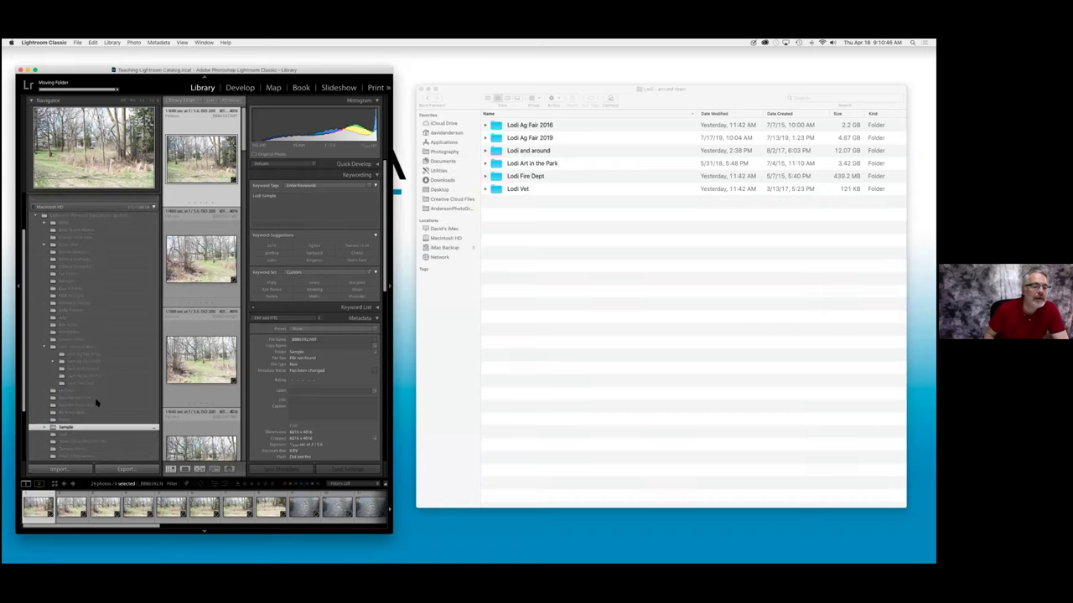
In Finder, return to the Teaching Lightroom folder and locate Sample under Lightroom Resource Files-photos go here.
{"action": "left_click", "coordinate": [427, 99]}
{"action": "key", "text": "super+bracketleft"}
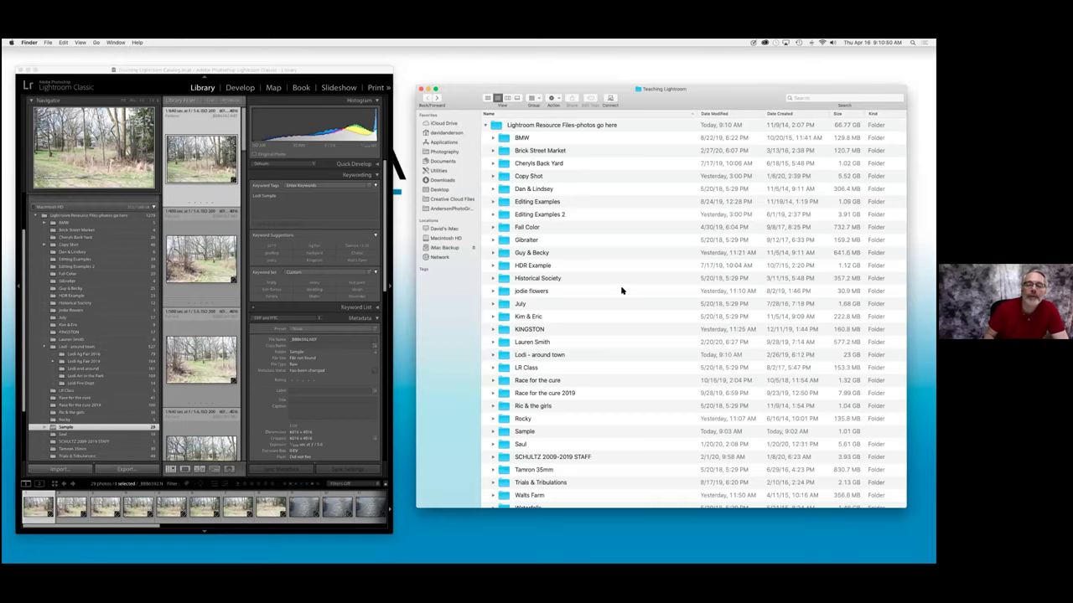
{"action": "scroll", "coordinate": [620, 329], "scroll_direction": "down", "scroll_amount": 2}
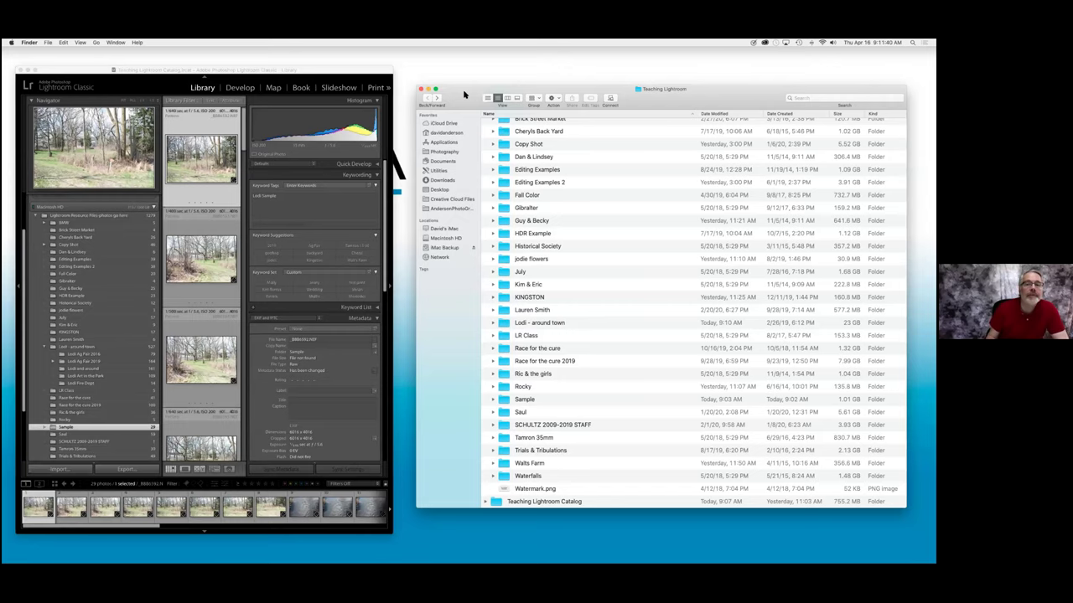
Put the Finder window away and widen the Lightroom window to show more photo columns.
{"action": "left_click", "coordinate": [421, 90]}
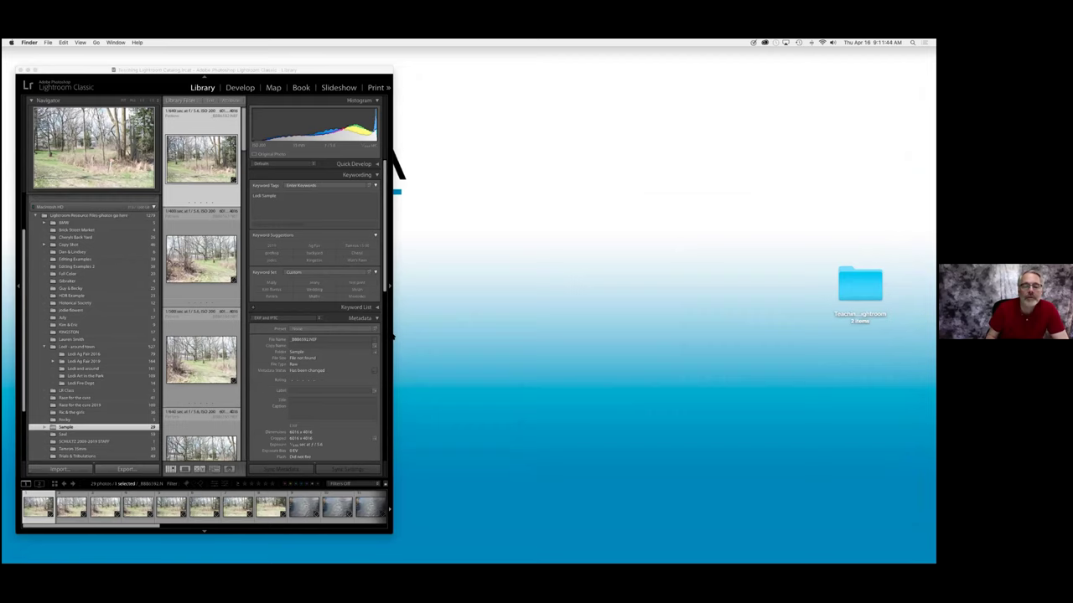
{"action": "left_click_drag", "start_coordinate": [393, 334], "coordinate": [661, 347]}
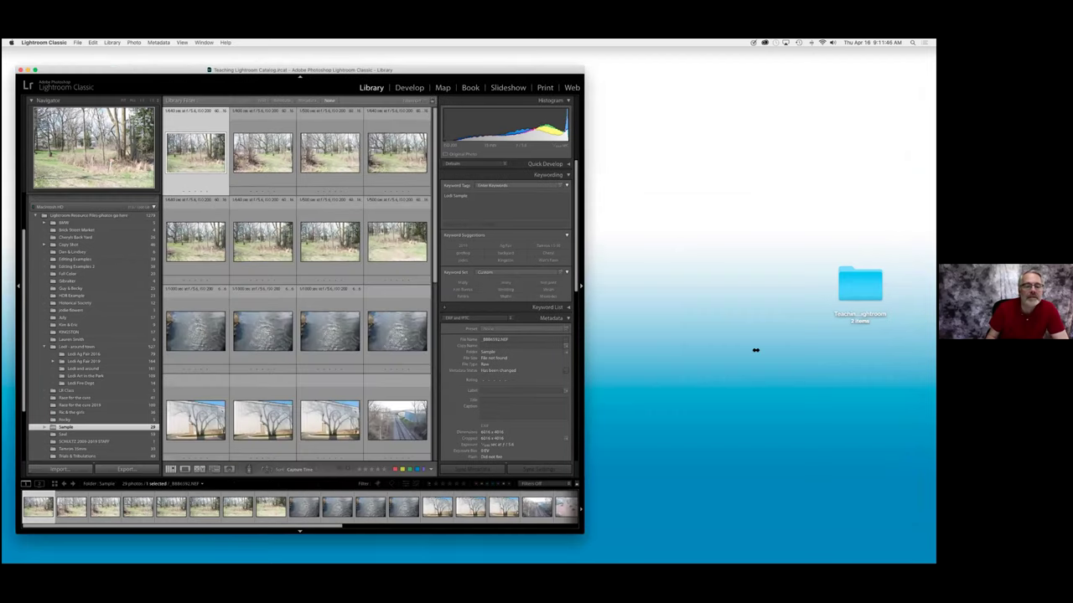
{"action": "scroll", "coordinate": [92, 407], "scroll_direction": "down", "scroll_amount": 3}
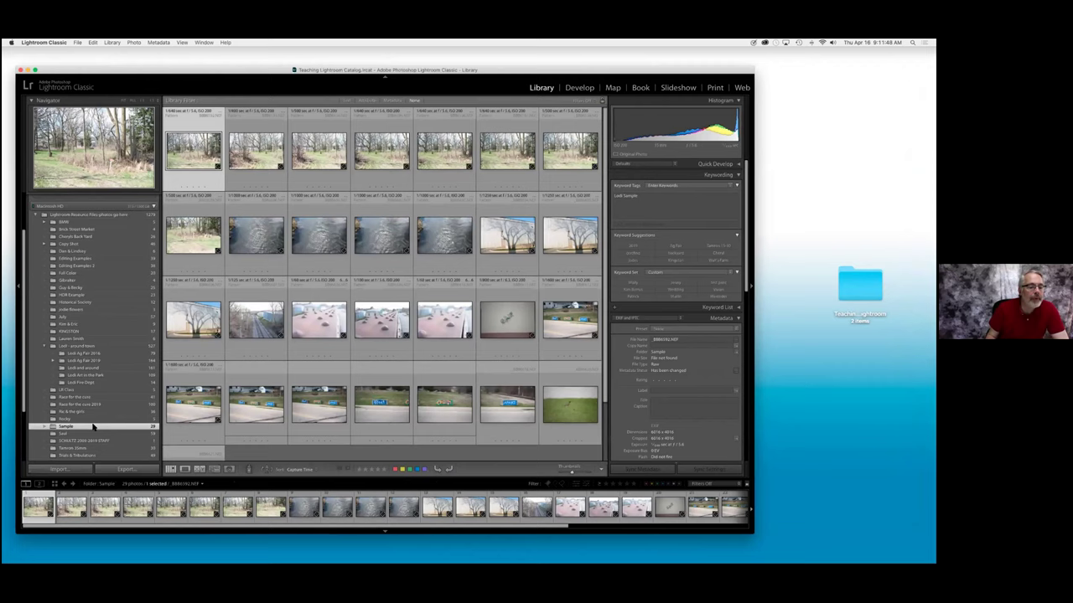
Rename the Sample folder in Lightroom to Social Distance and enlarge its 6feet photo, _BBB6616.NEF.
{"action": "scroll", "coordinate": [66, 401], "scroll_direction": "down", "scroll_amount": 1}
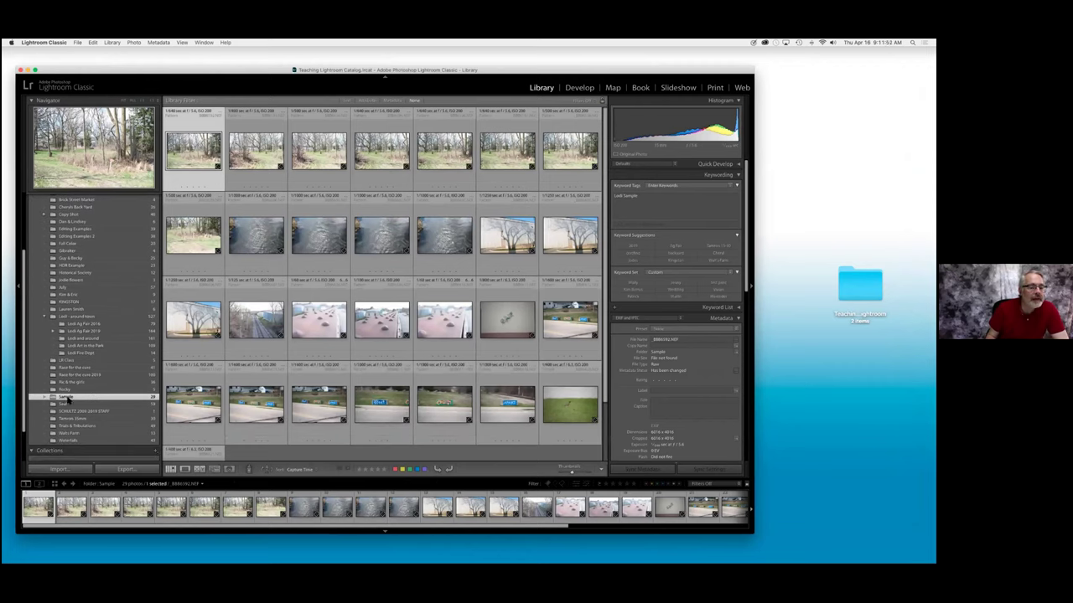
{"action": "right_click", "coordinate": [67, 400]}
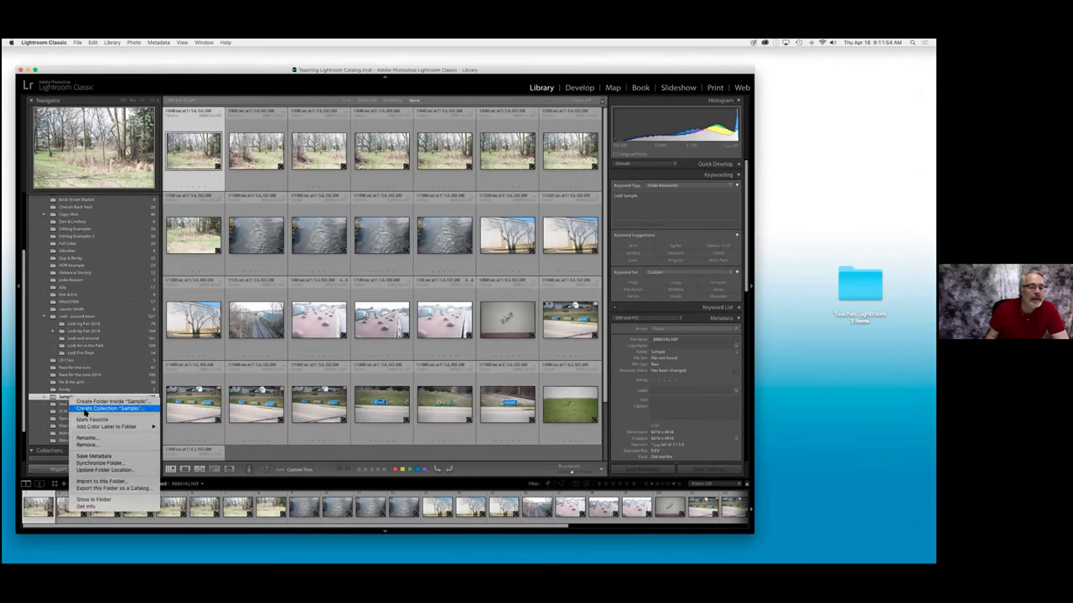
{"action": "left_click", "coordinate": [96, 439]}
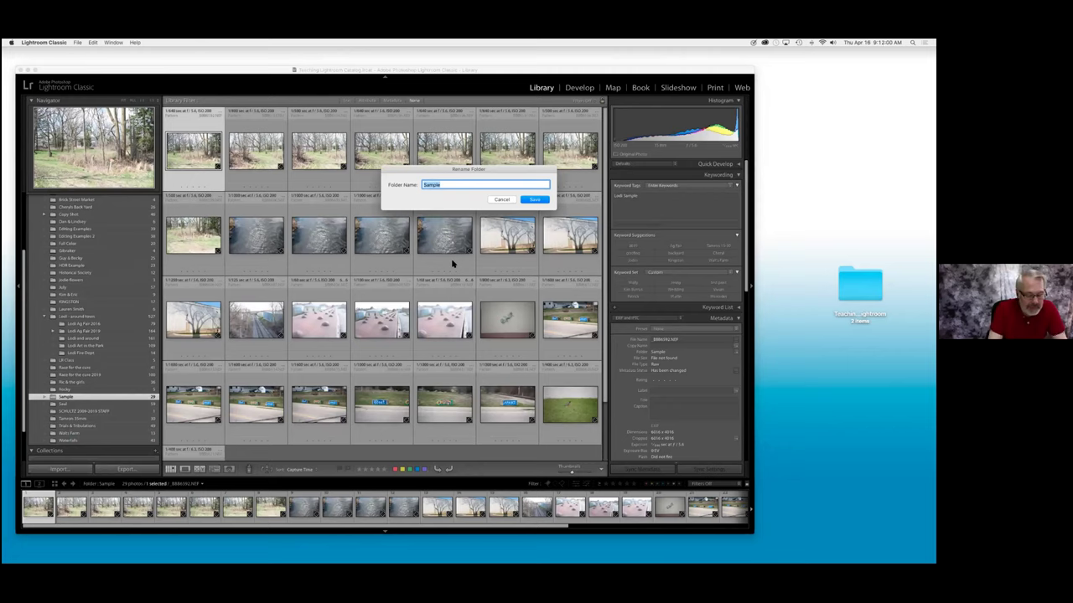
{"action": "type", "text": "Soc"}
{"action": "type", "text": "ial Dist"}
{"action": "type", "text": "ancing"}
{"action": "key", "text": "Return"}
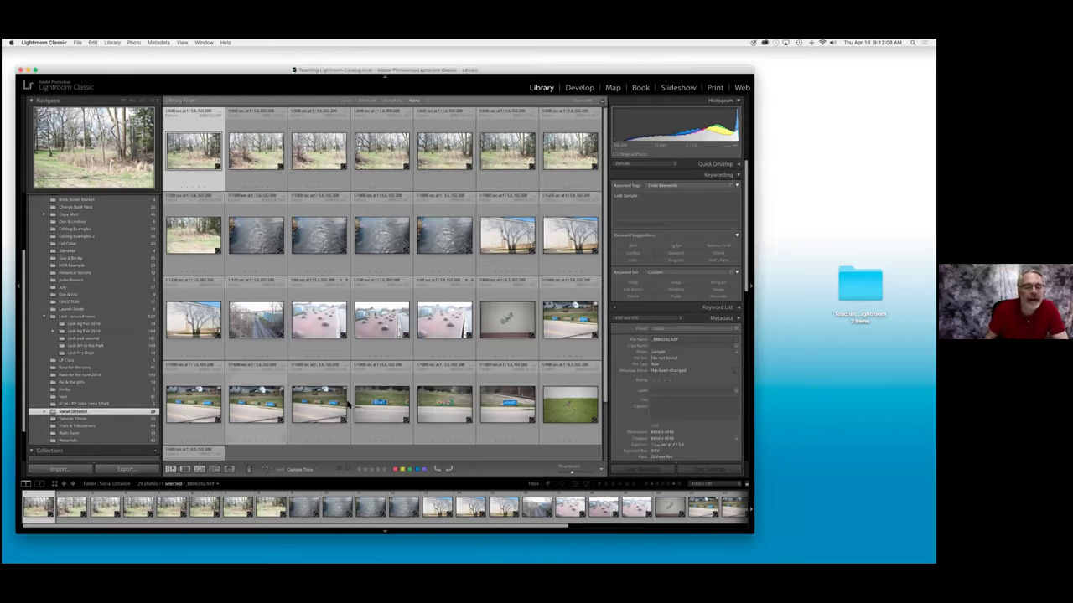
{"action": "double_click", "coordinate": [392, 406]}
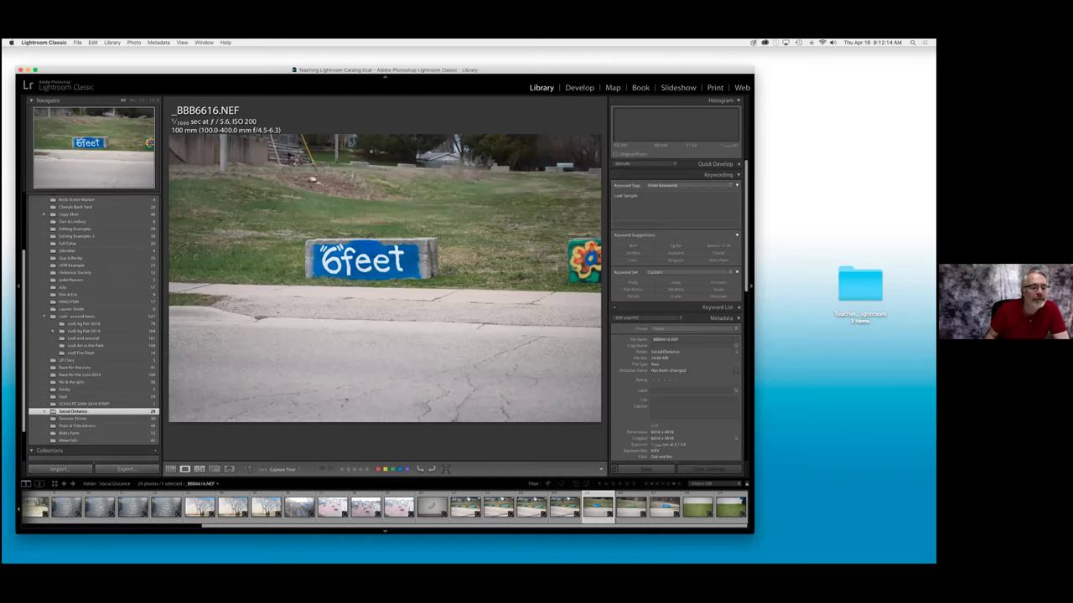
Open the Teaching Lightroom folder in Finder and locate the Social Distance folder.
{"action": "left_click", "coordinate": [860, 287]}
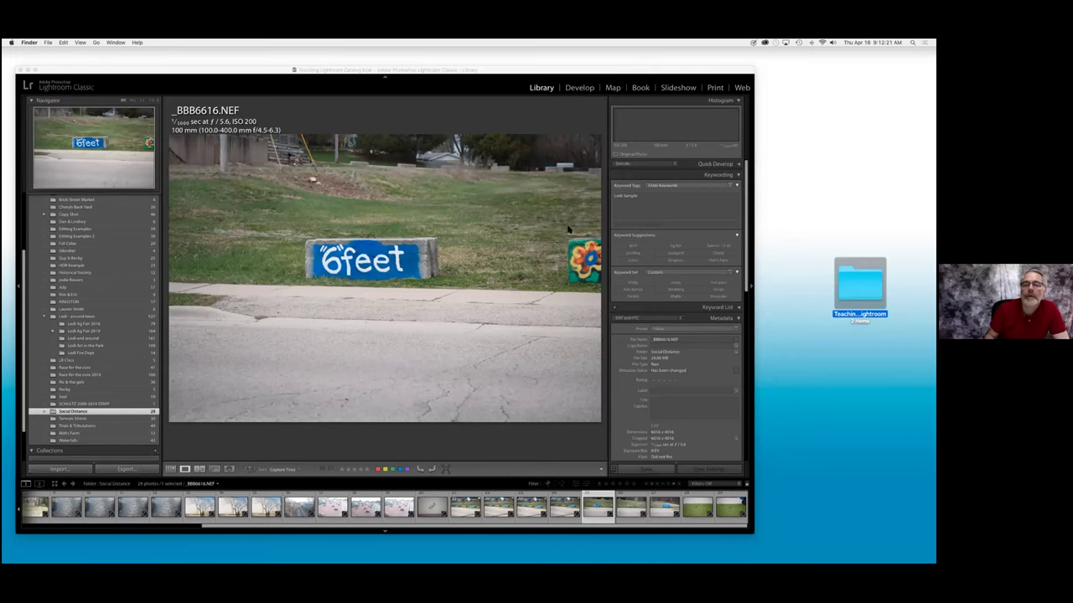
{"action": "key", "text": "super+o"}
{"action": "scroll", "coordinate": [568, 229], "scroll_direction": "up", "scroll_amount": 2}
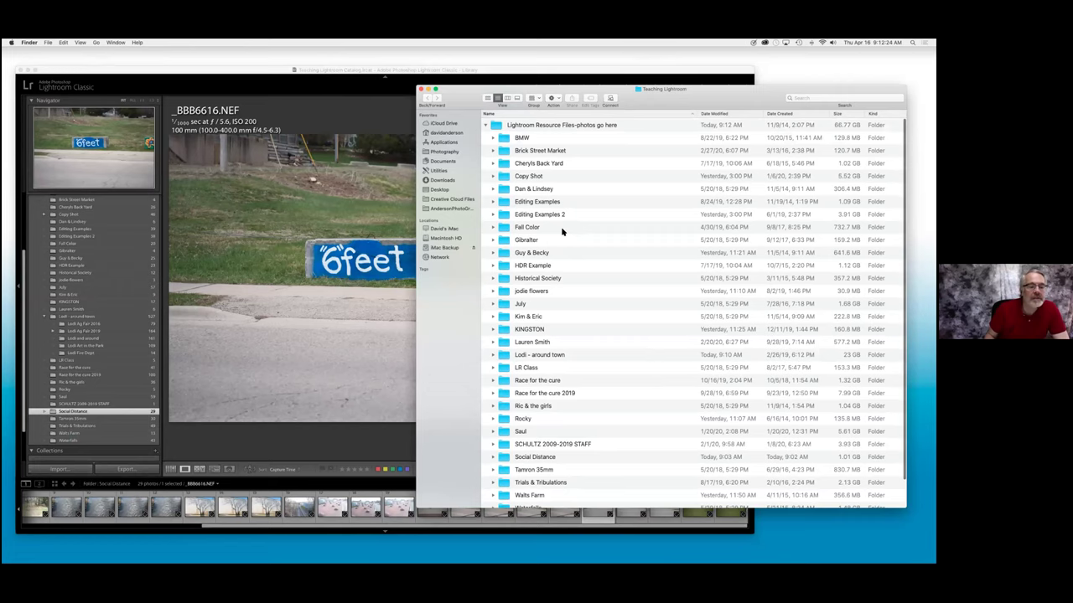
{"action": "scroll", "coordinate": [561, 236], "scroll_direction": "down", "scroll_amount": 2}
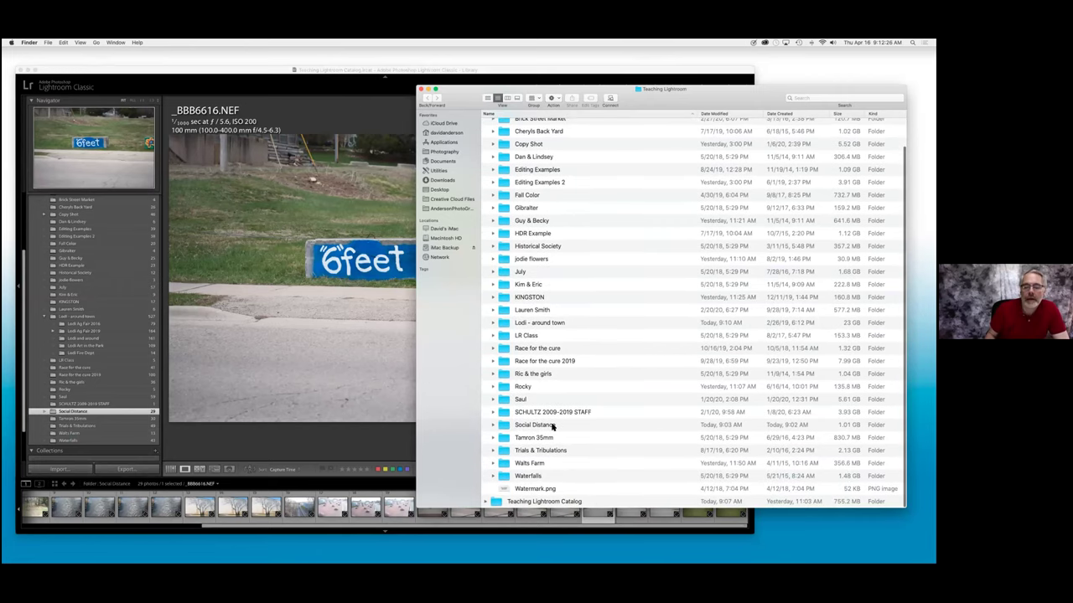
{"action": "left_click", "coordinate": [489, 426]}
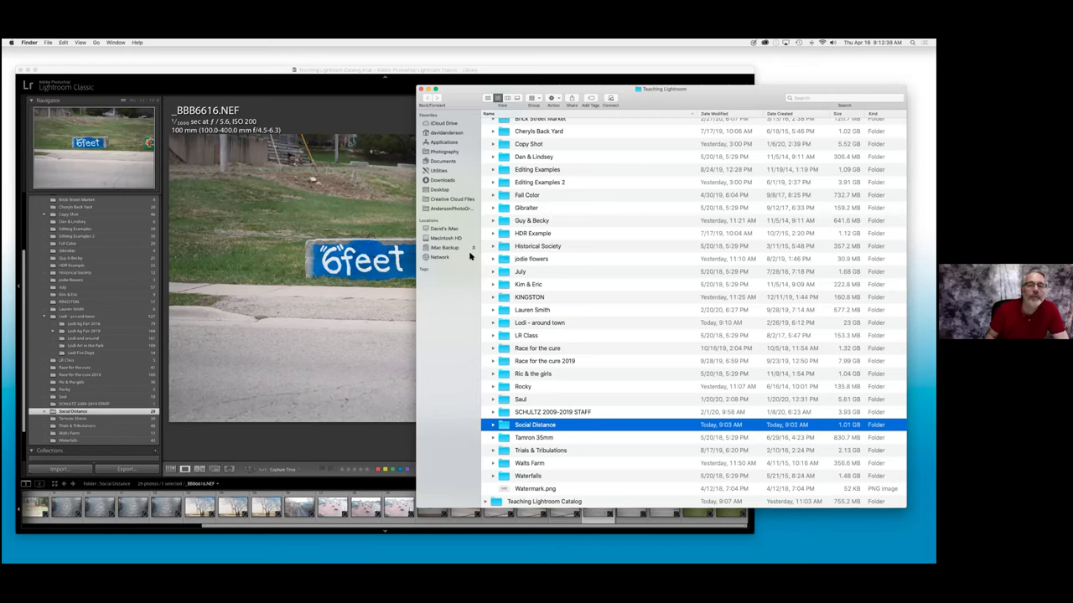
In Lightroom, create a folder named 6 Feet inside Social Distance, without including the selected photos, and put the Finder window away.
{"action": "right_click", "coordinate": [56, 414]}
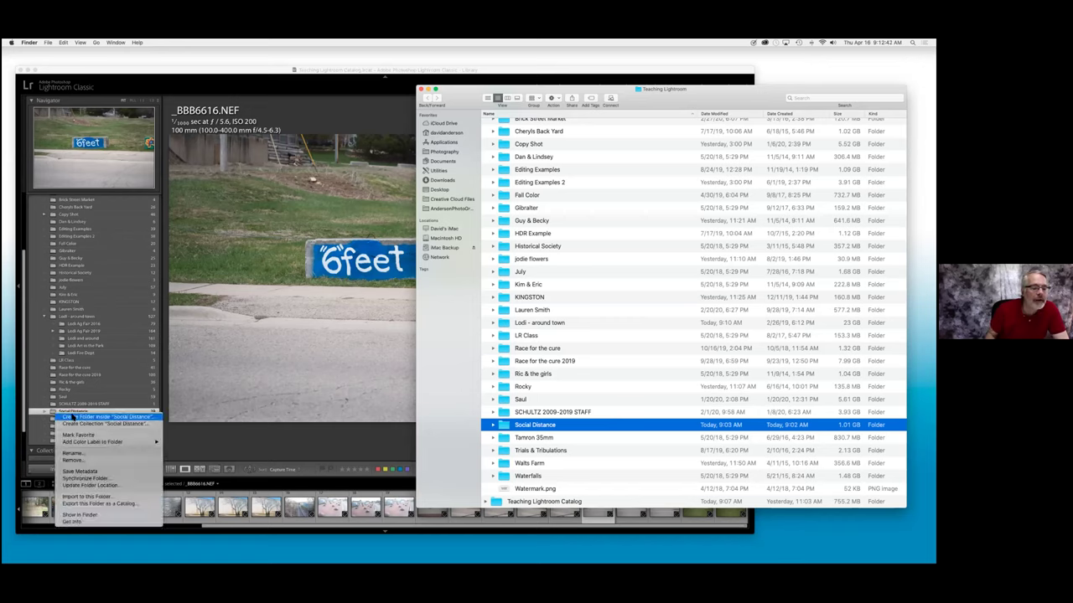
{"action": "left_click", "coordinate": [74, 416]}
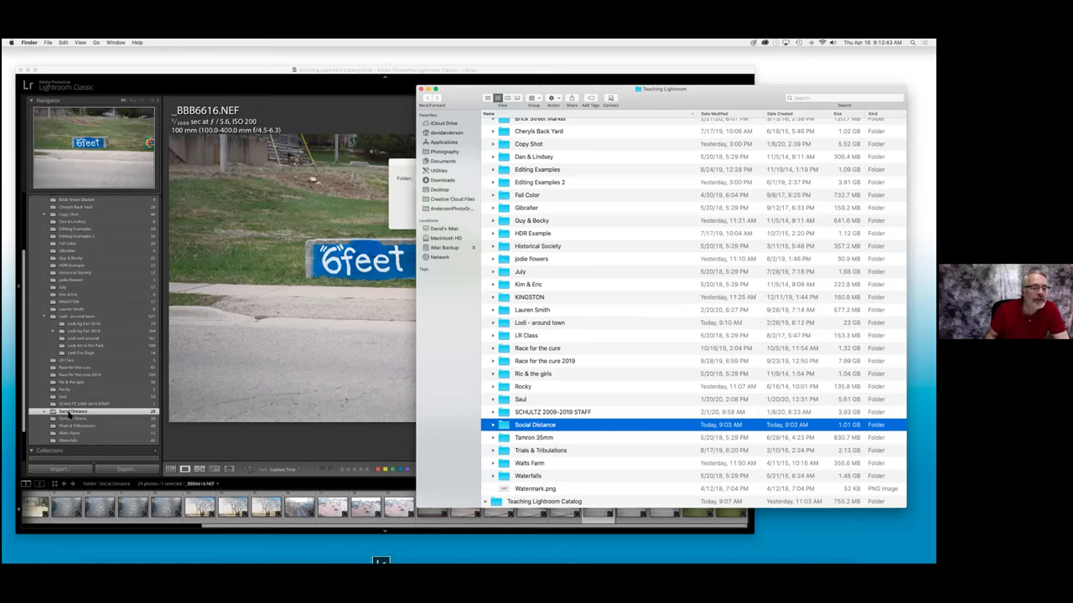
{"action": "left_click", "coordinate": [429, 89]}
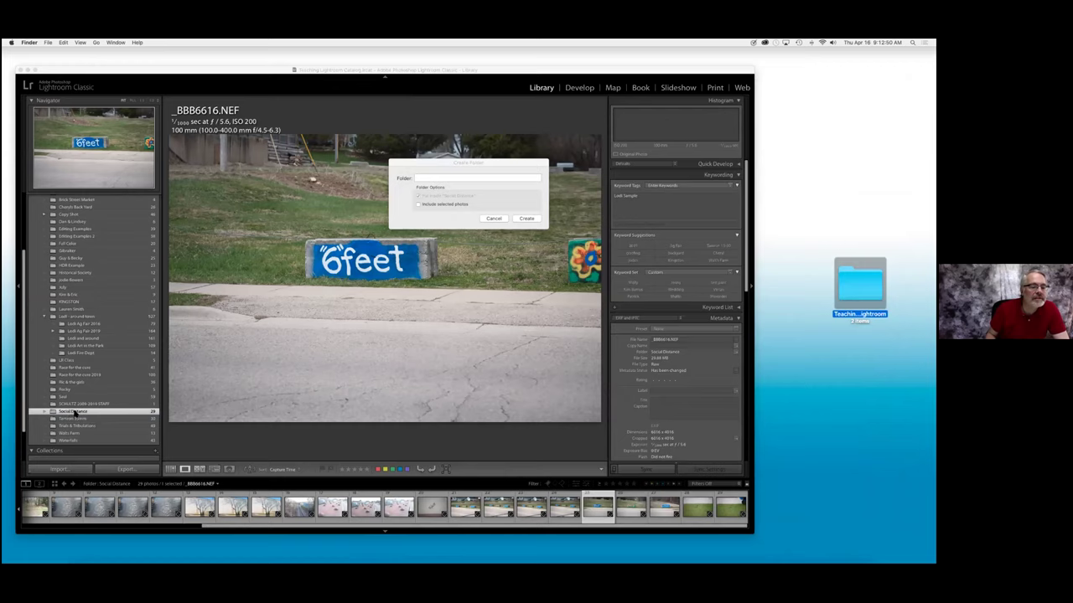
{"action": "left_click", "coordinate": [455, 180]}
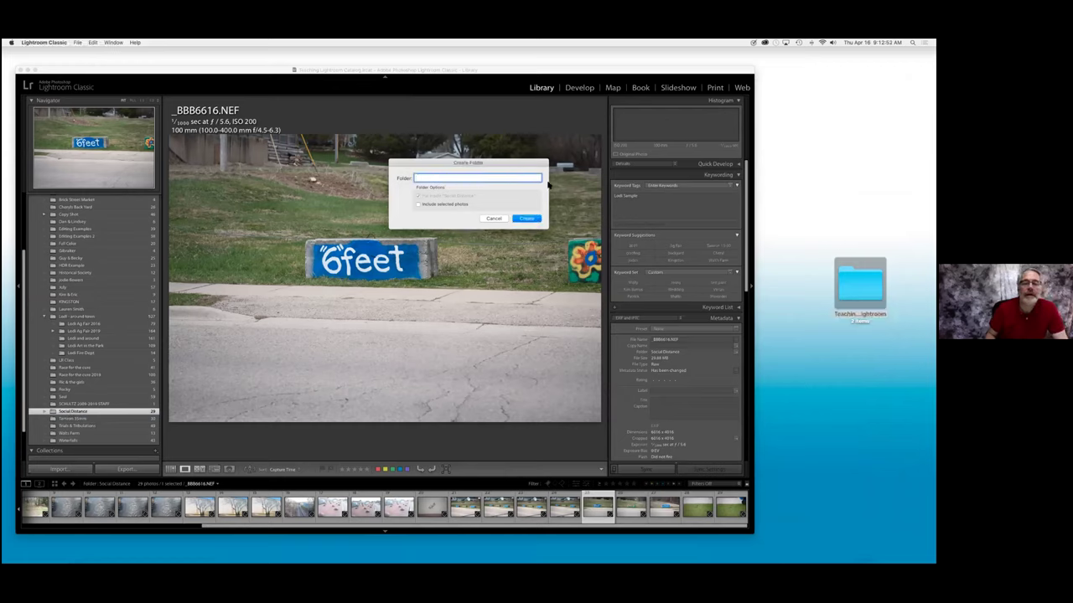
{"action": "type", "text": "6 feet"}
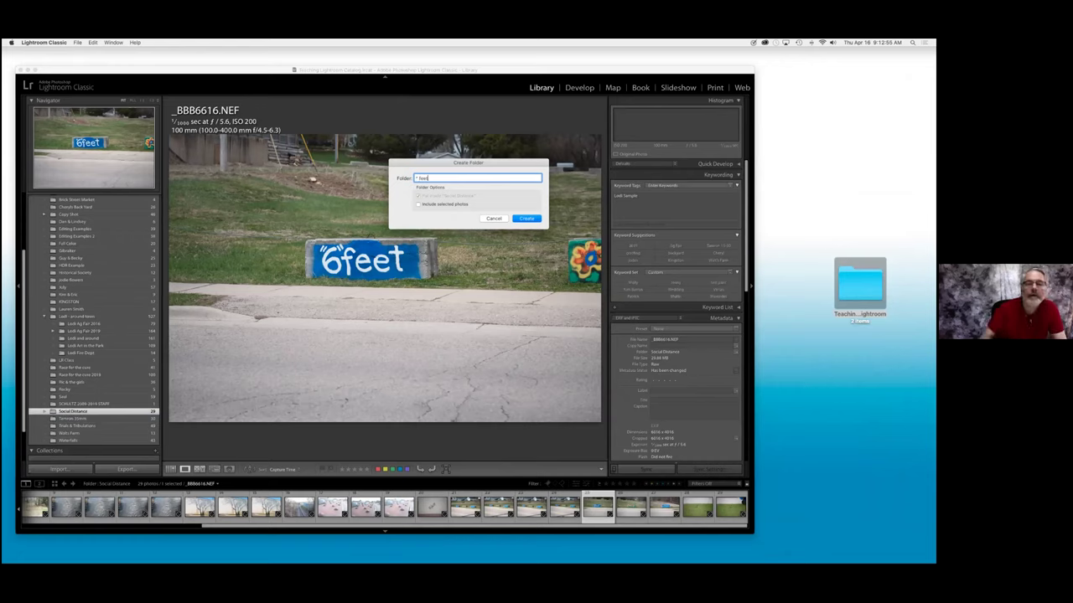
{"action": "key", "text": "BackSpace"}
{"action": "key", "text": "BackSpace"}
{"action": "key", "text": "BackSpace"}
{"action": "type", "text": "S"}
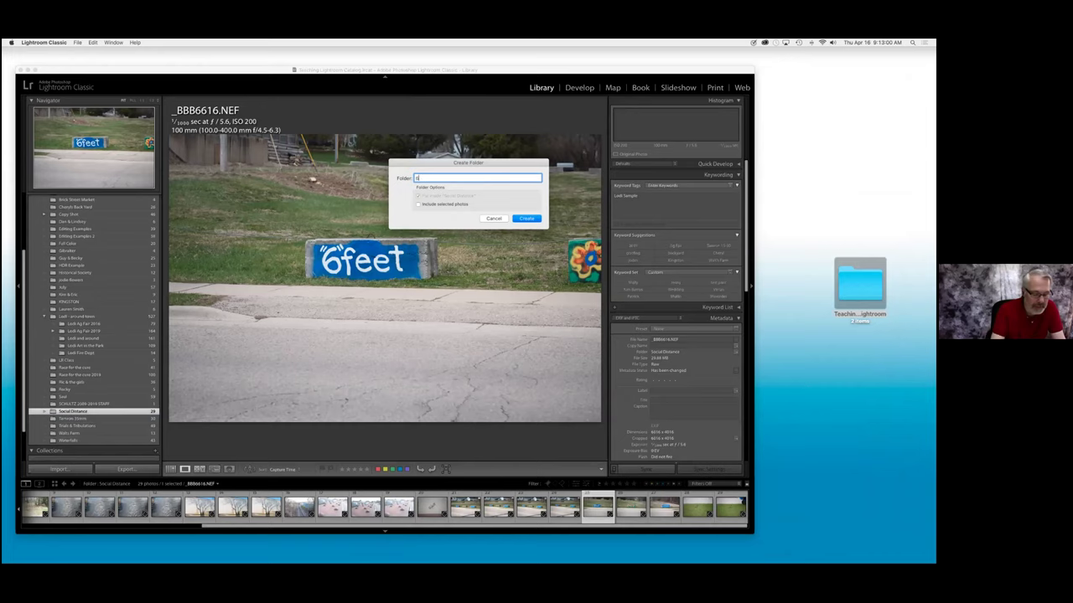
{"action": "type", "text": " Feet"}
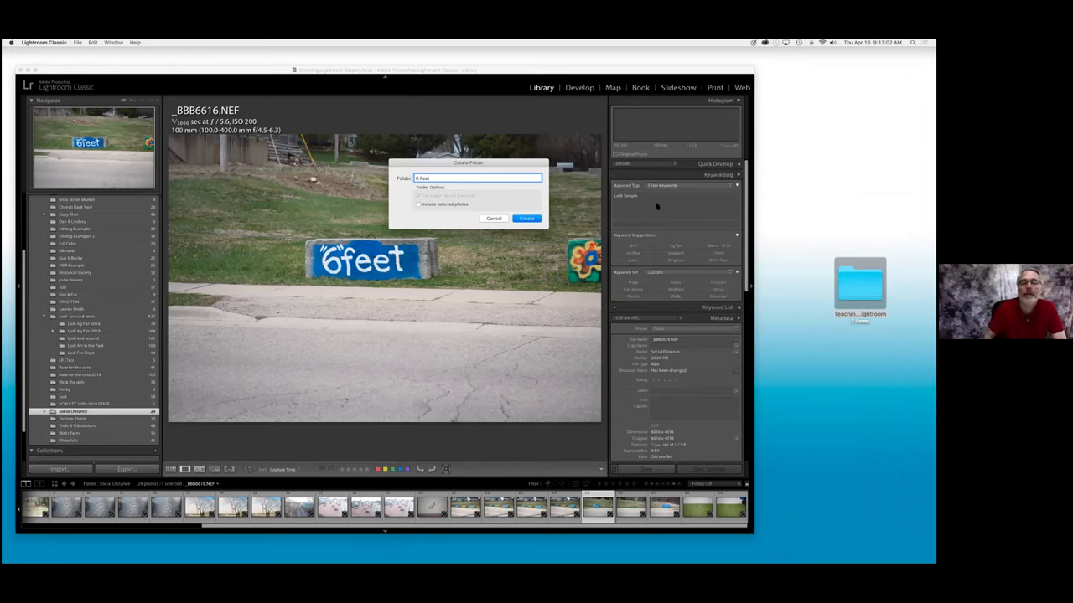
{"action": "left_click", "coordinate": [526, 219]}
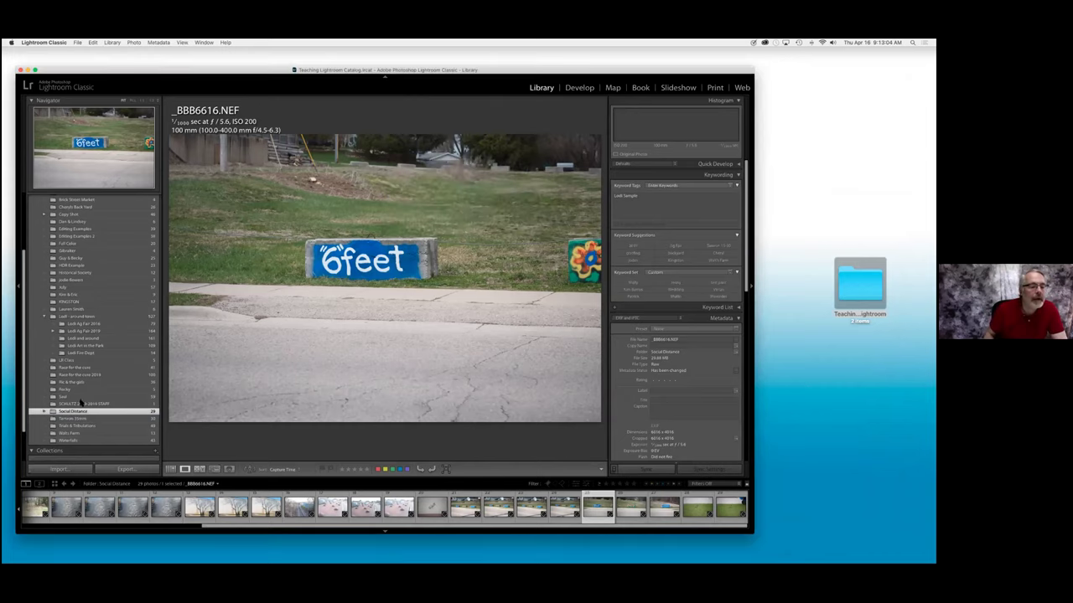
Move the painted-block photos _BBB6612.NEF through _BBB6618.NEF from Social Distance into its 6 Feet subfolder.
{"action": "left_click", "coordinate": [45, 412]}
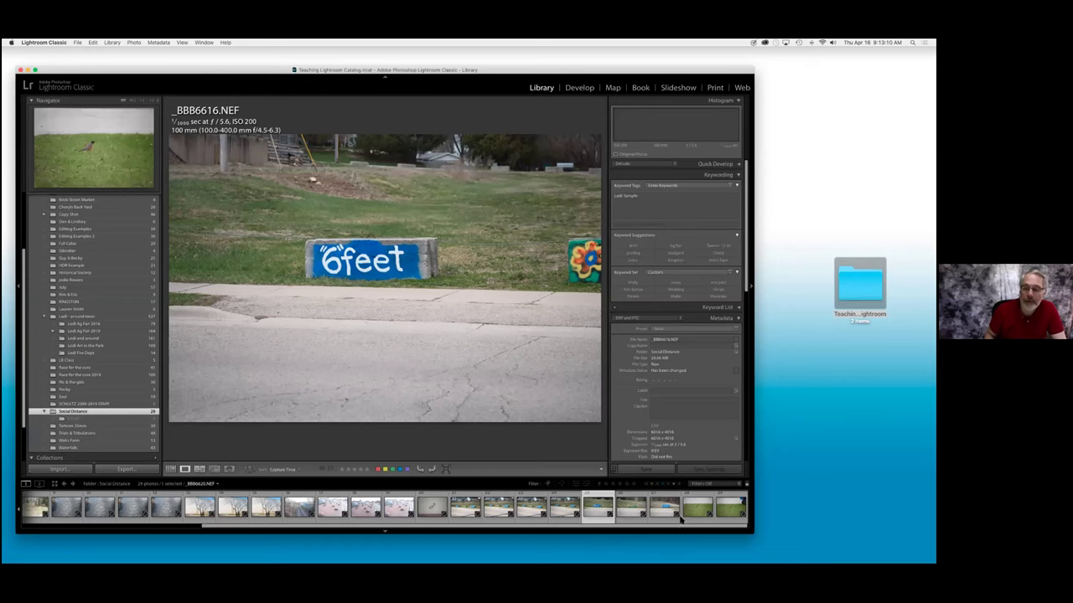
{"action": "left_click", "coordinate": [645, 513], "text": "super"}
{"action": "left_click", "coordinate": [469, 511]}
{"action": "left_click", "coordinate": [662, 511], "text": "shift"}
{"action": "left_click_drag", "start_coordinate": [464, 508], "coordinate": [71, 414]}
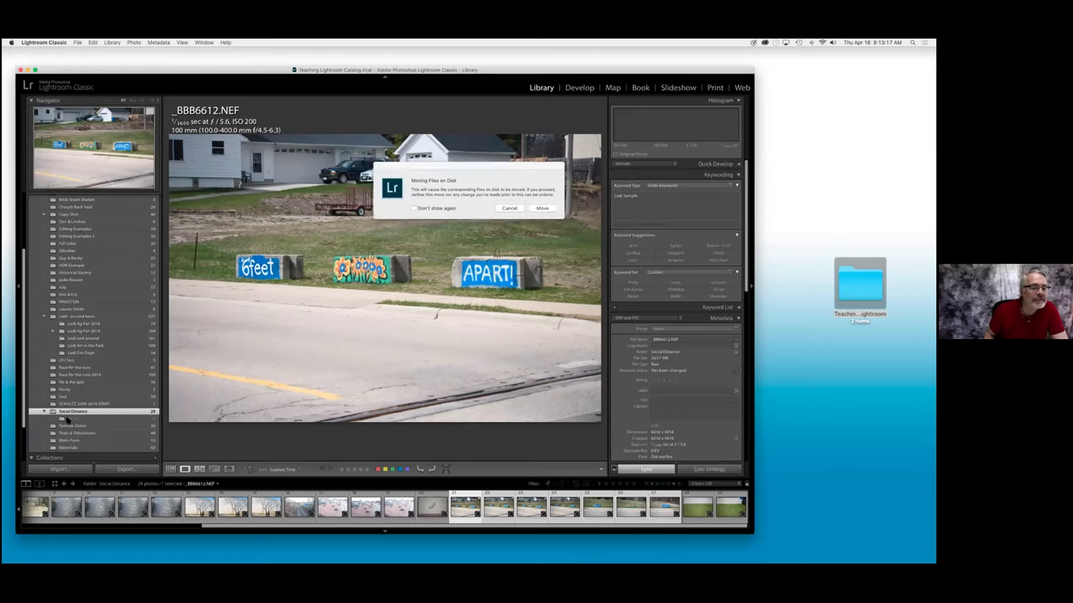
{"action": "left_click", "coordinate": [544, 209]}
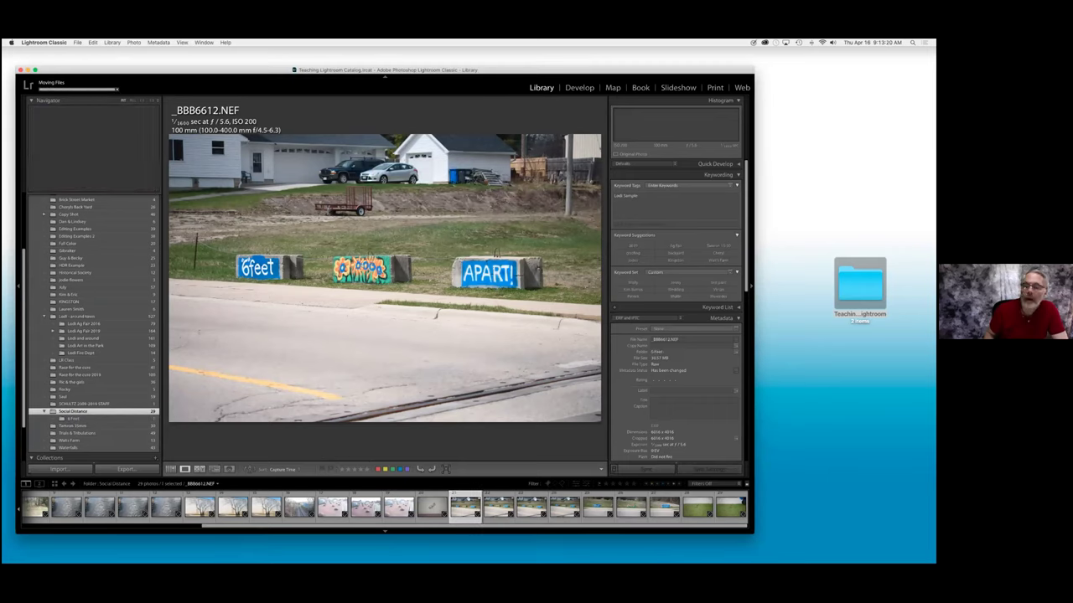
In Finder, inspect the contents of Social Distance and its 6 Feet subfolder, and close the window.
{"action": "left_click", "coordinate": [859, 289]}
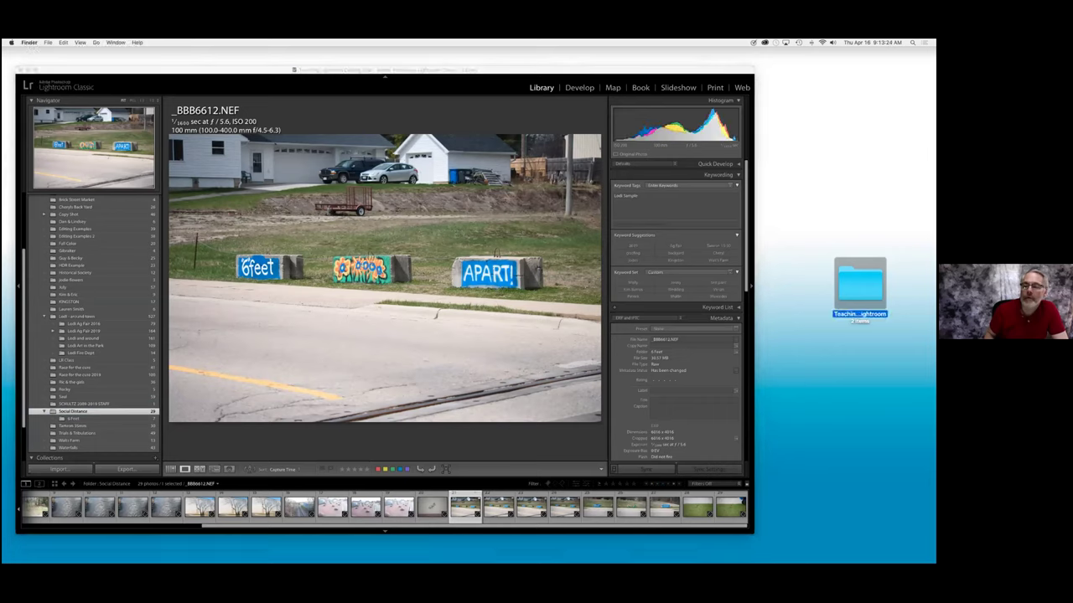
{"action": "double_click", "coordinate": [858, 289]}
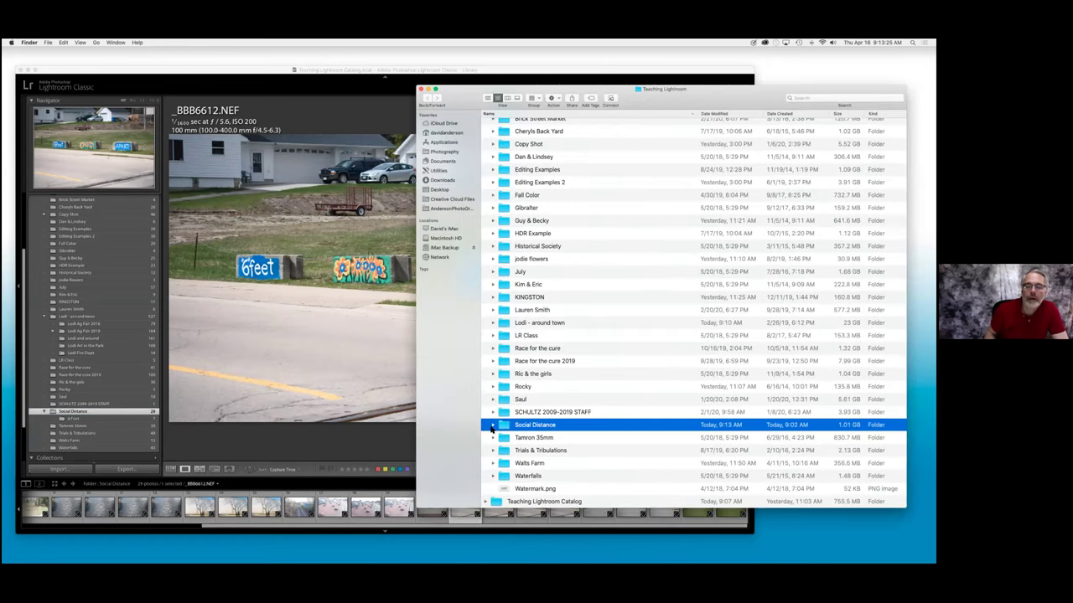
{"action": "double_click", "coordinate": [509, 426]}
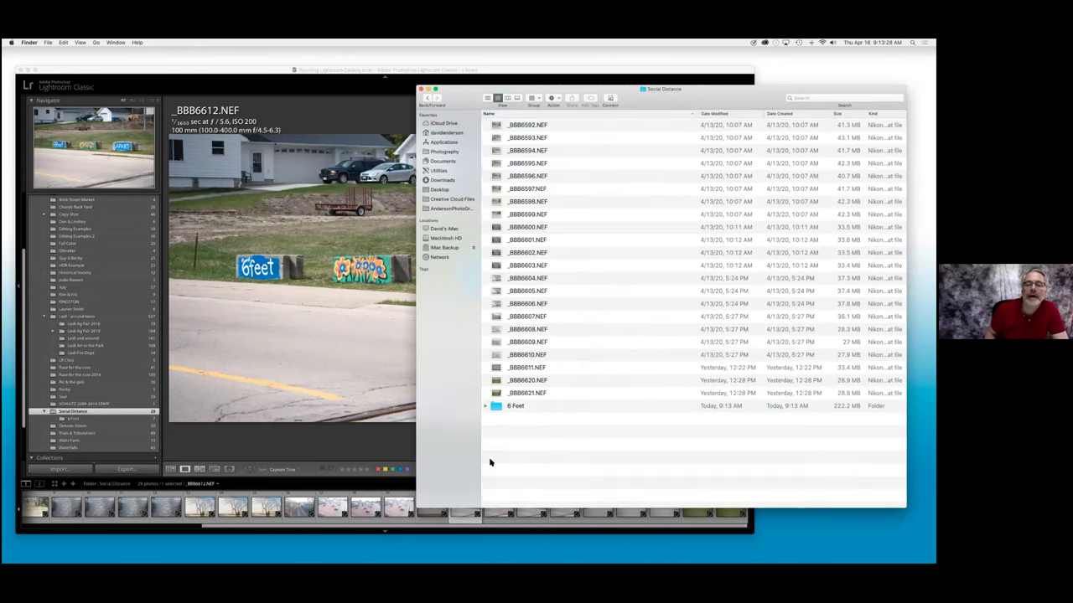
{"action": "left_click", "coordinate": [486, 406]}
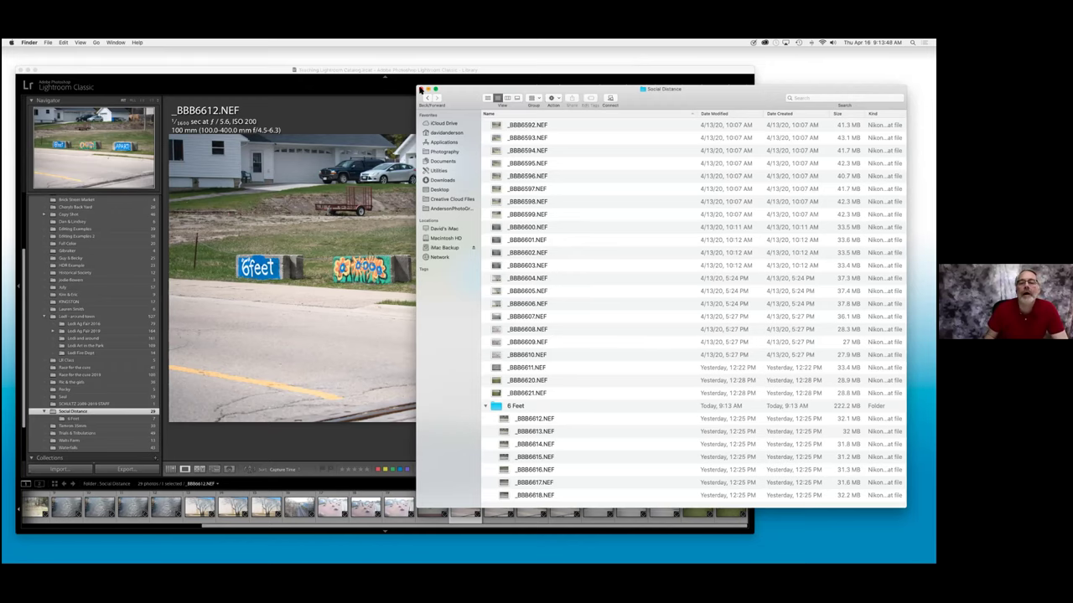
{"action": "left_click", "coordinate": [419, 89]}
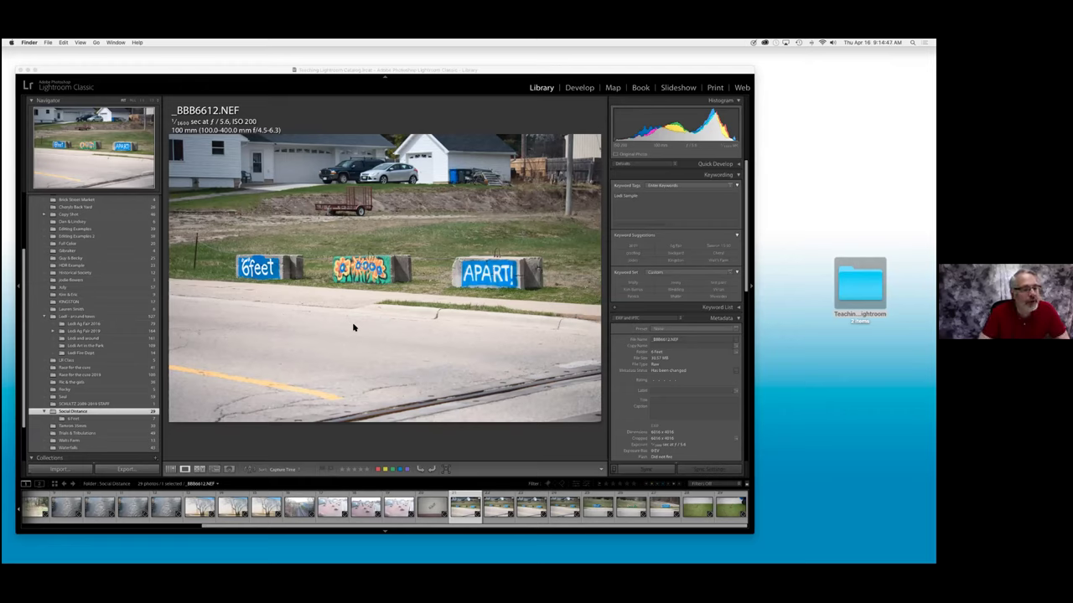
Open the Lodi Fire Dept folder inside Lodi - around town and show its photos in Grid view with slightly larger thumbnails.
{"action": "left_click", "coordinate": [55, 317]}
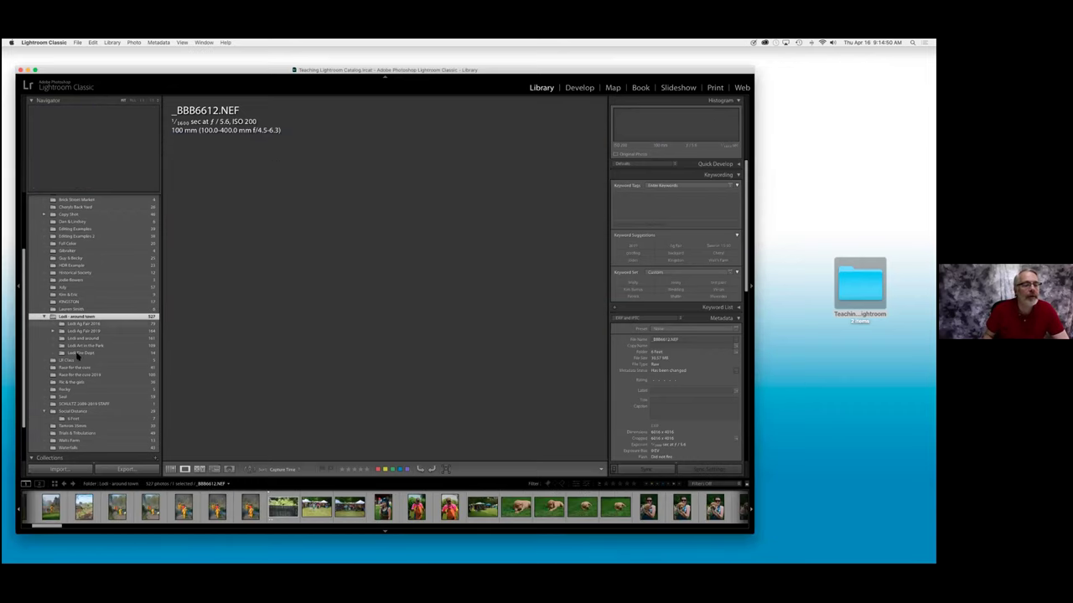
{"action": "left_click", "coordinate": [78, 354]}
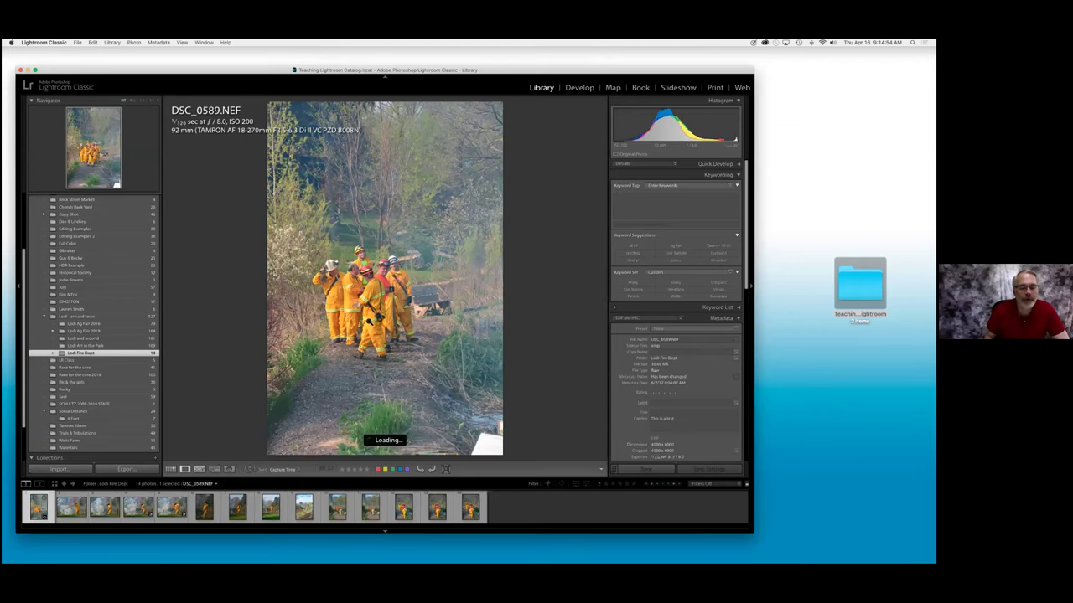
{"action": "left_click", "coordinate": [232, 507]}
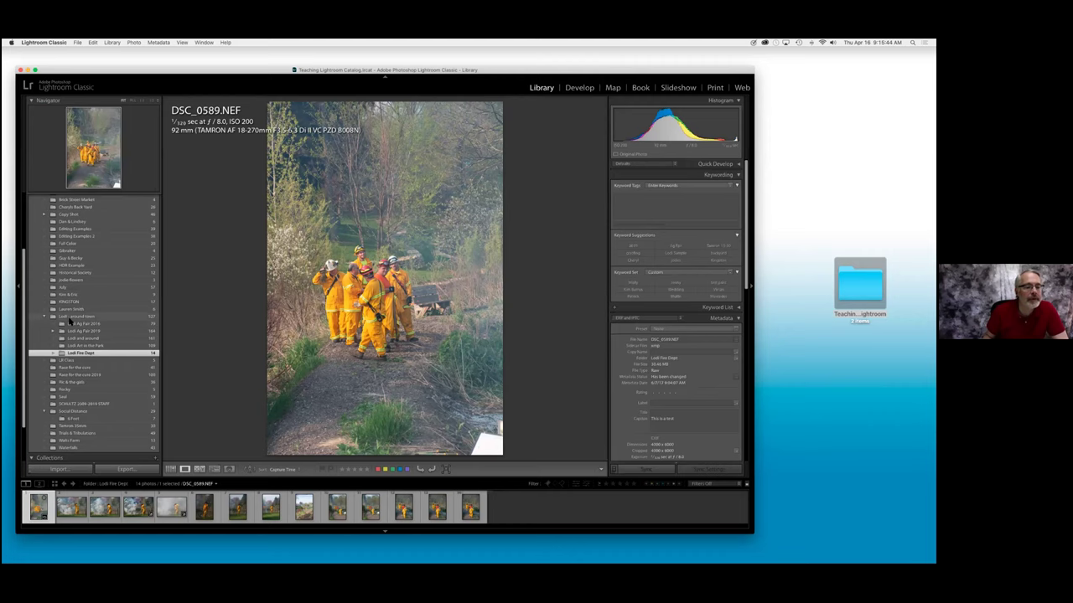
{"action": "left_click", "coordinate": [71, 318]}
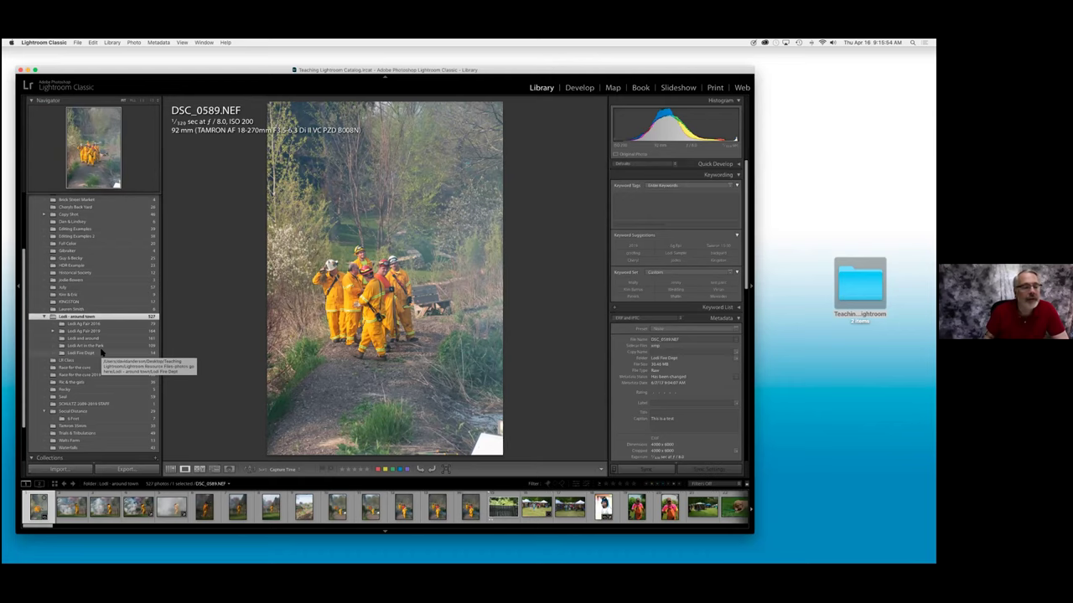
{"action": "left_click", "coordinate": [88, 353]}
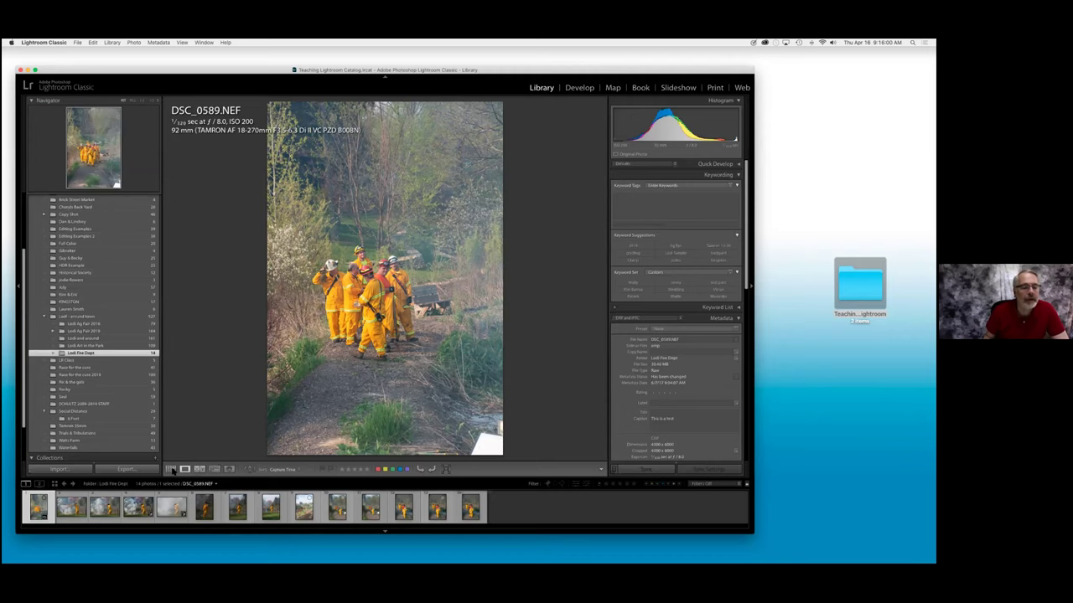
{"action": "left_click", "coordinate": [170, 470]}
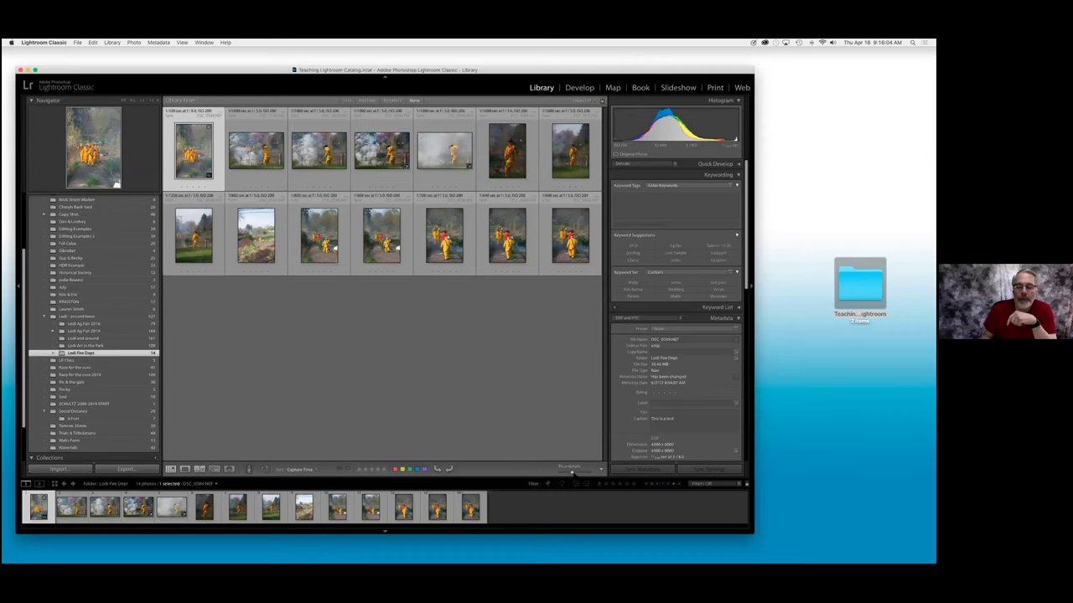
{"action": "left_click_drag", "start_coordinate": [572, 474], "coordinate": [576, 474]}
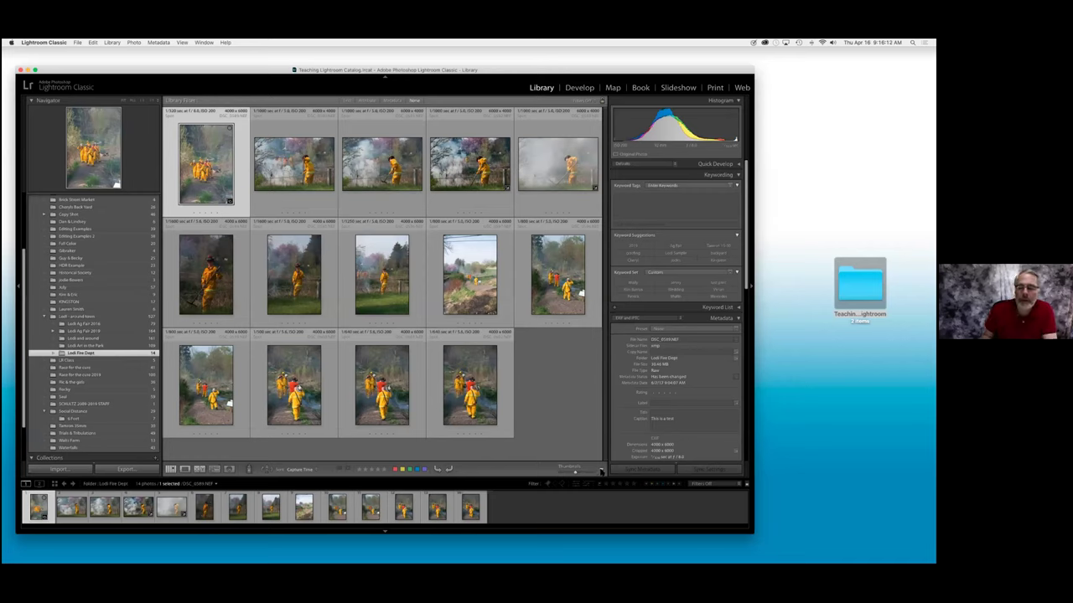
Review which tools the Library toolbar can show and the available sort orders, keeping the sort on Capture Time.
{"action": "left_click", "coordinate": [602, 473]}
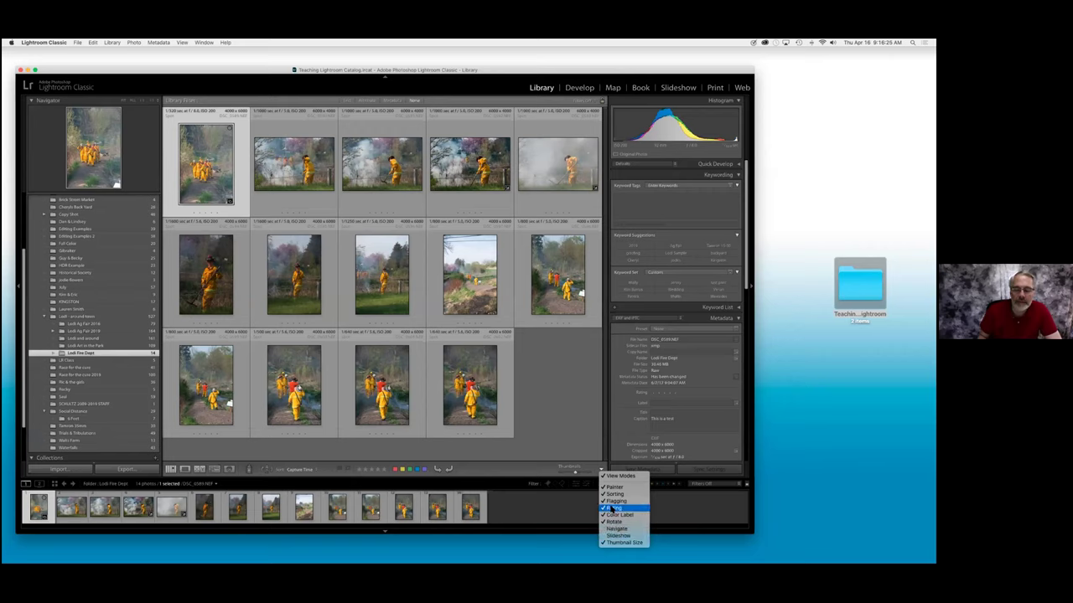
{"action": "left_click", "coordinate": [547, 454]}
{"action": "left_click", "coordinate": [316, 470]}
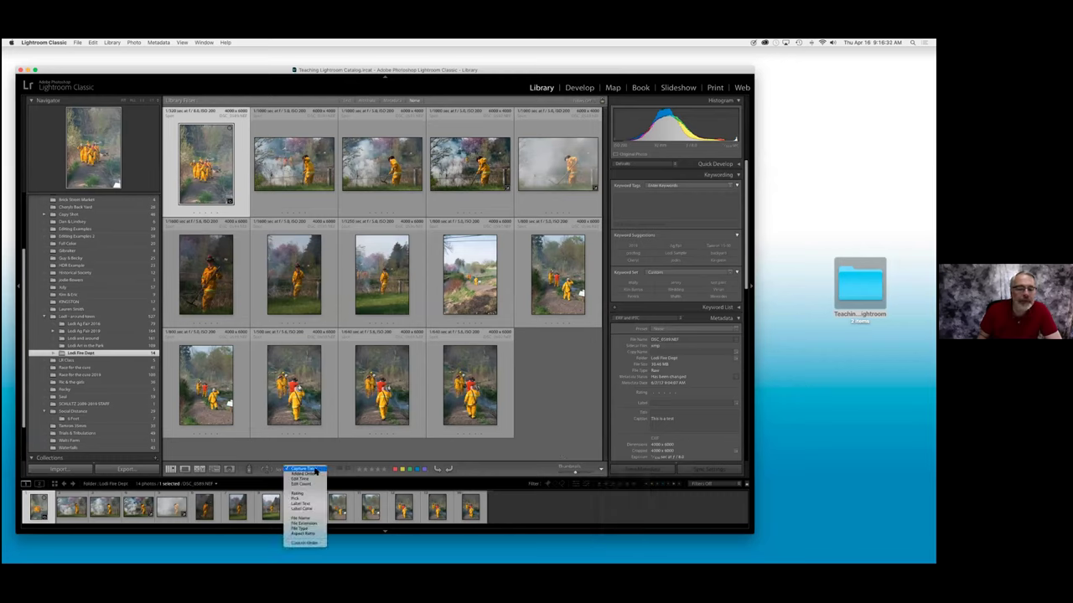
{"action": "left_click", "coordinate": [316, 469]}
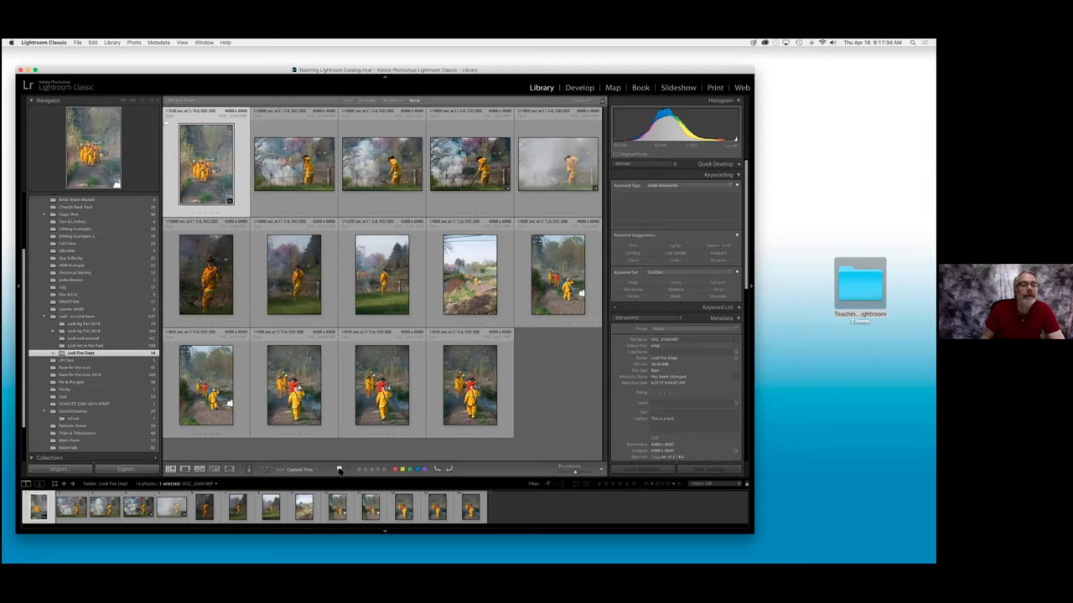
Flag the fifth, sixth, eighth, tenth and twelfth Lodi Fire Dept photos as picks, and deselect all photos.
{"action": "key", "text": "Right"}
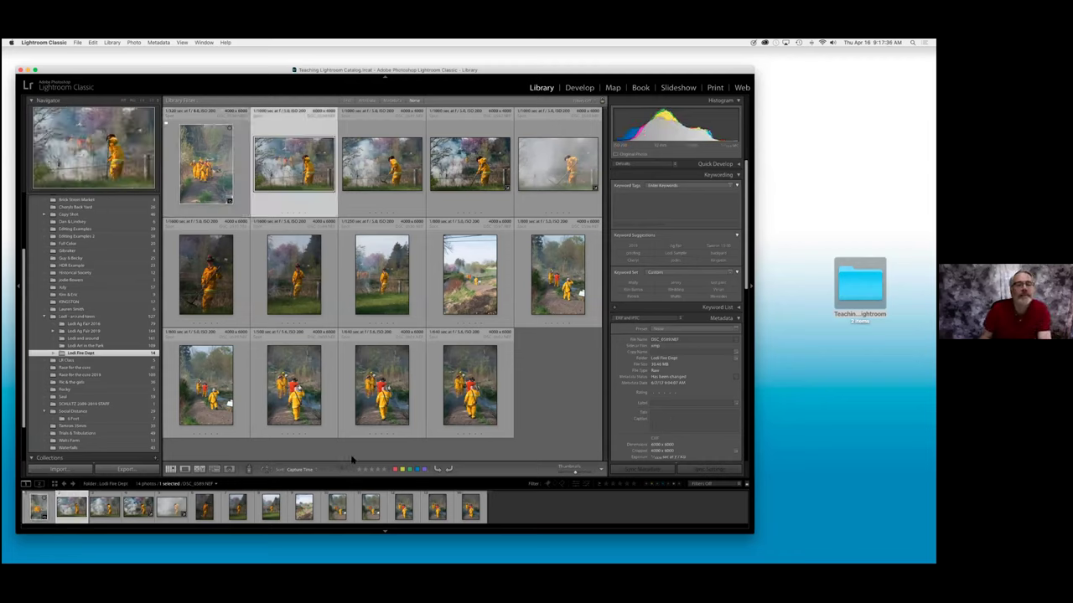
{"action": "key", "text": "Right"}
{"action": "key", "text": "Right"}
{"action": "key", "text": "Right"}
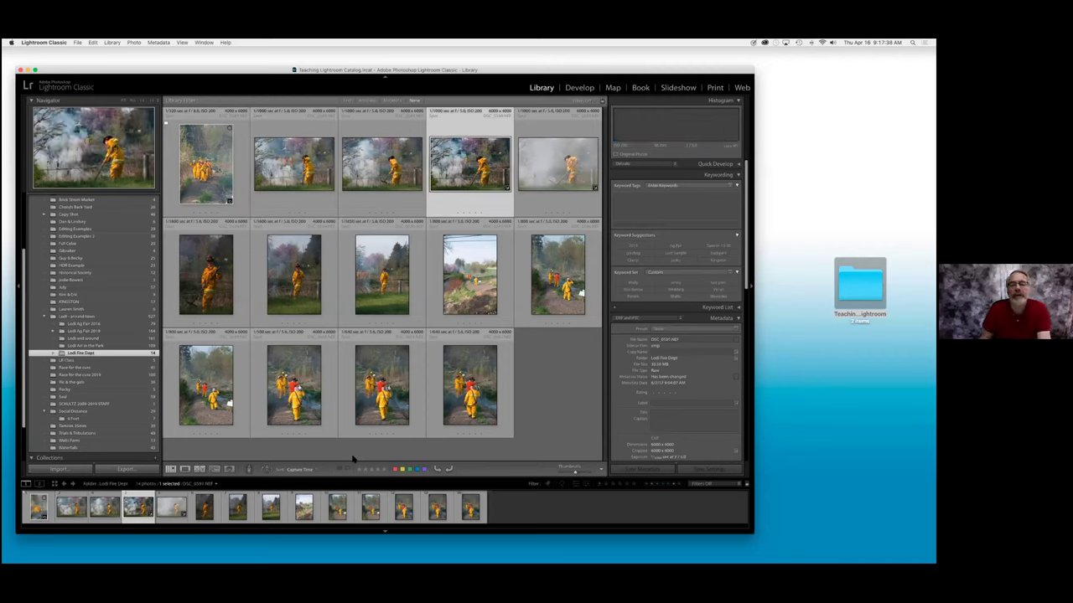
{"action": "key", "text": "p"}
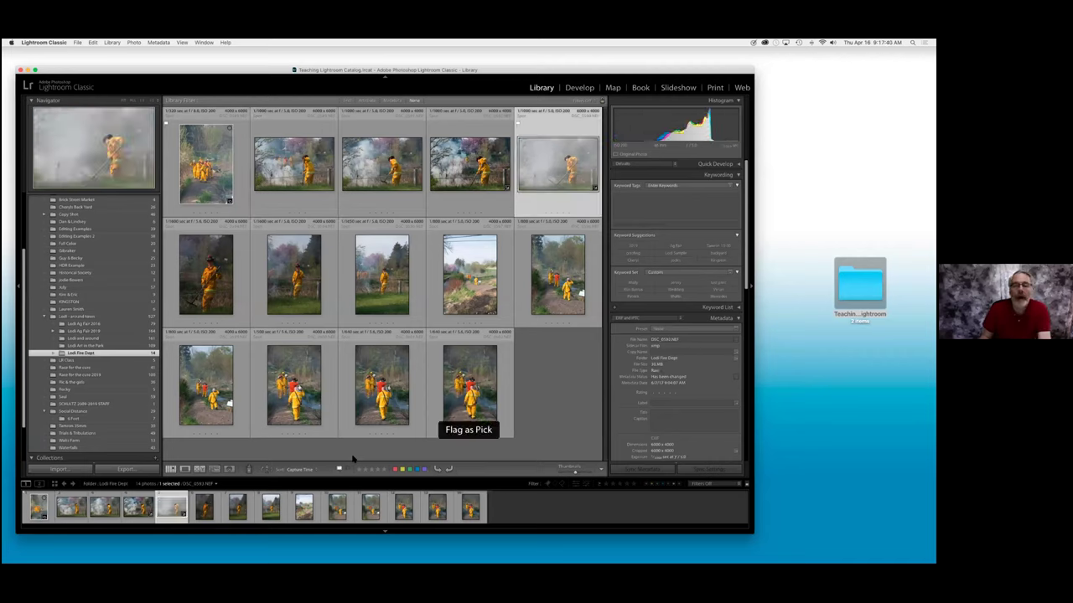
{"action": "key", "text": "Right"}
{"action": "key", "text": "p"}
{"action": "key", "text": "Right"}
{"action": "key", "text": "Right"}
{"action": "key", "text": "p"}
{"action": "key", "text": "Right"}
{"action": "key", "text": "Right"}
{"action": "key", "text": "p"}
{"action": "key", "text": "Right"}
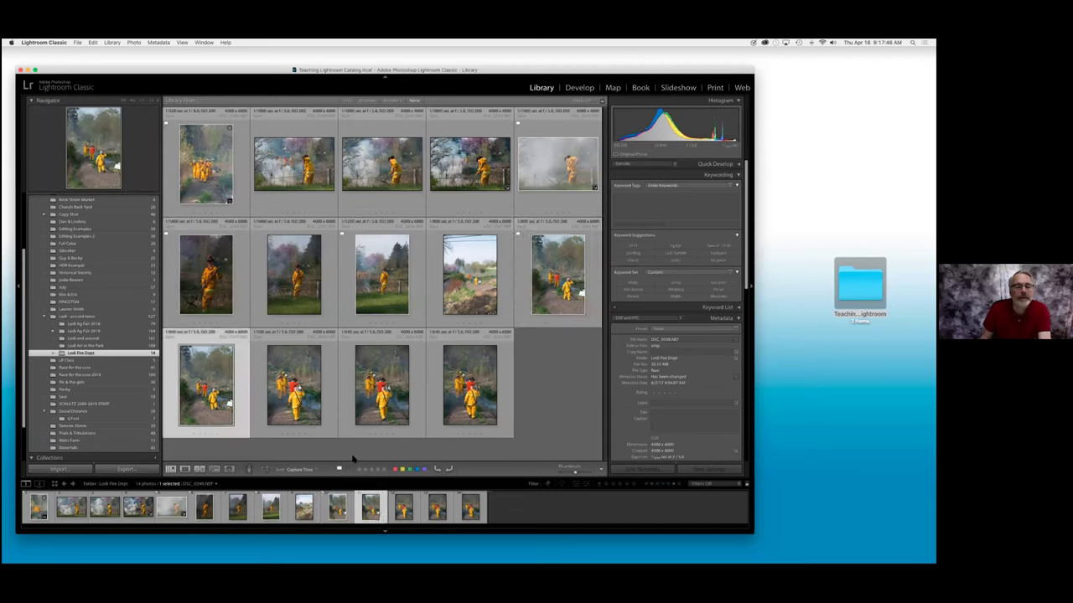
{"action": "key", "text": "Right"}
{"action": "key", "text": "p"}
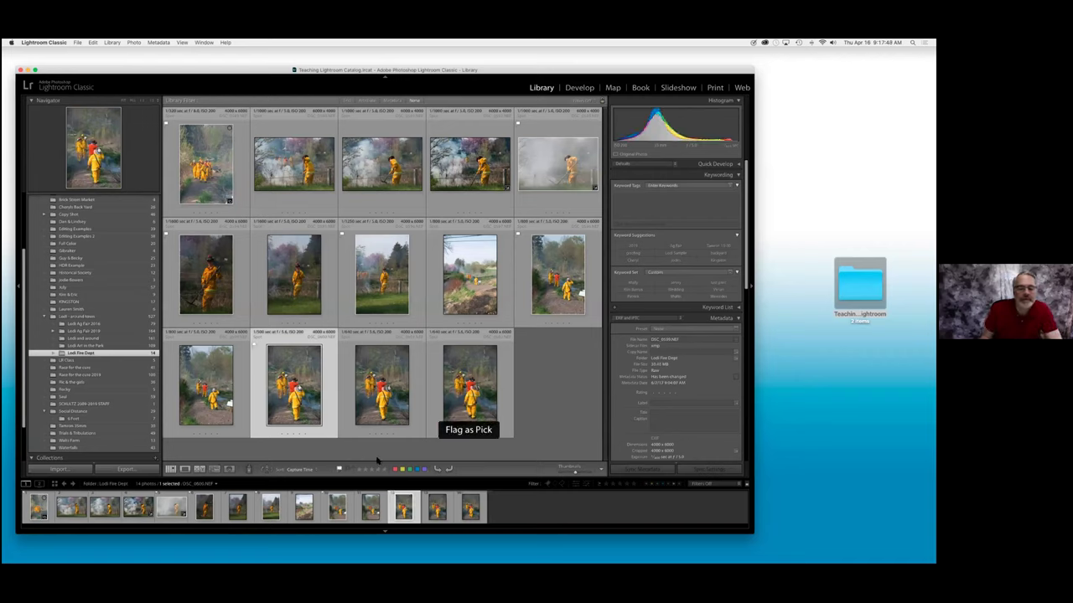
{"action": "key", "text": "super+d"}
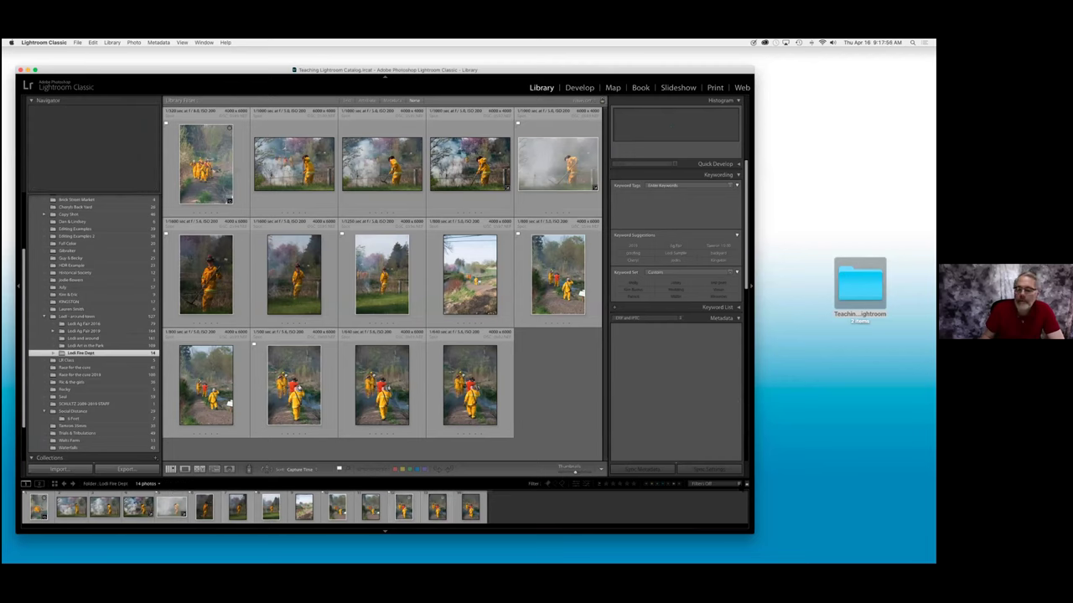
Filter the Lodi Fire Dept folder to Flagged photos, and toggle the filter off and back on.
{"action": "left_click", "coordinate": [739, 485]}
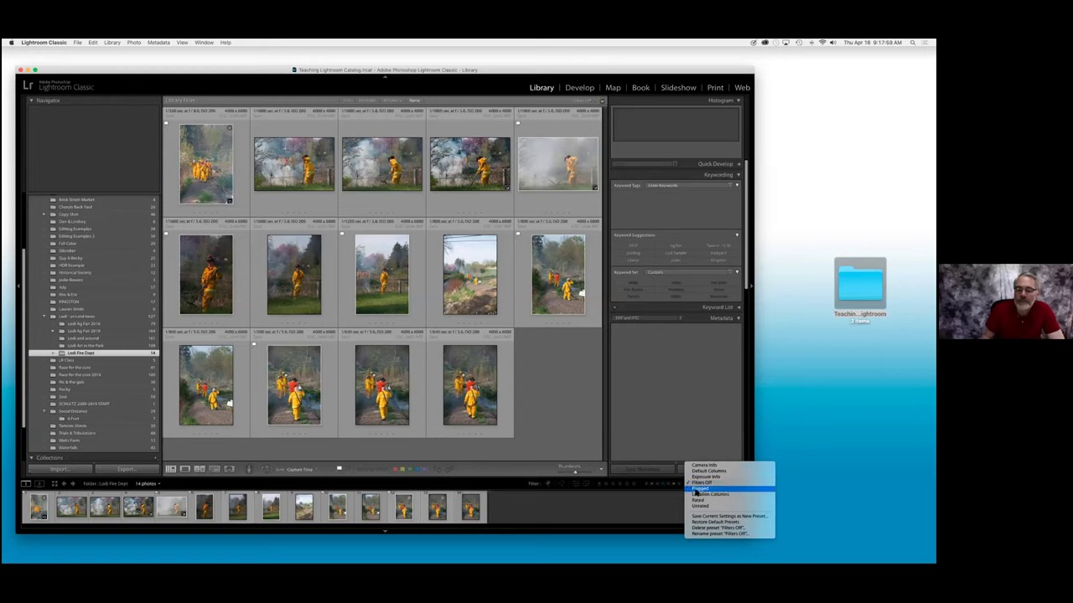
{"action": "left_click", "coordinate": [800, 465]}
{"action": "left_click", "coordinate": [739, 484]}
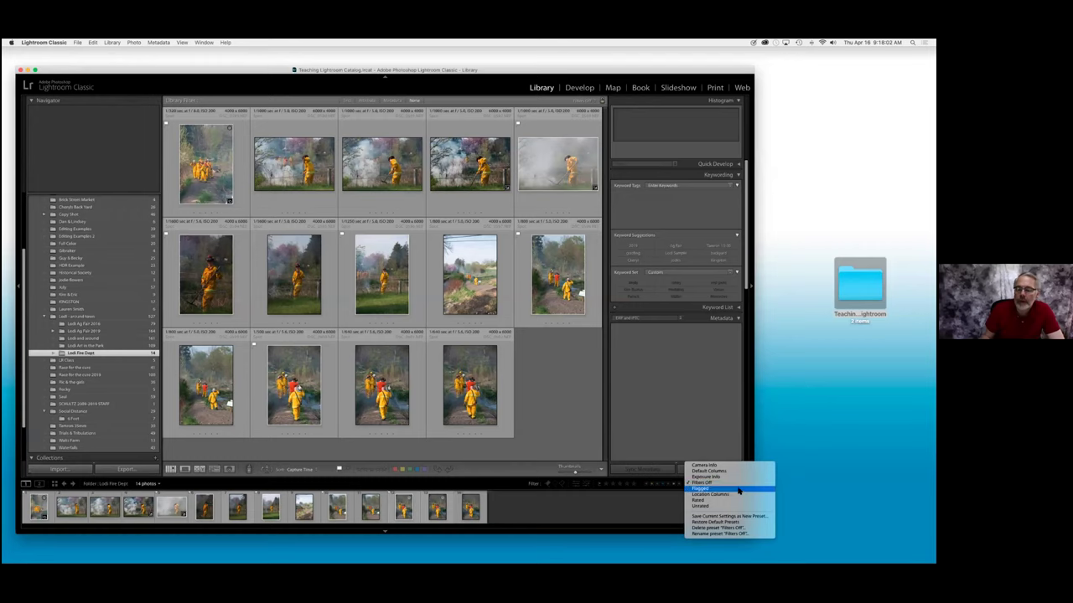
{"action": "left_click", "coordinate": [738, 491]}
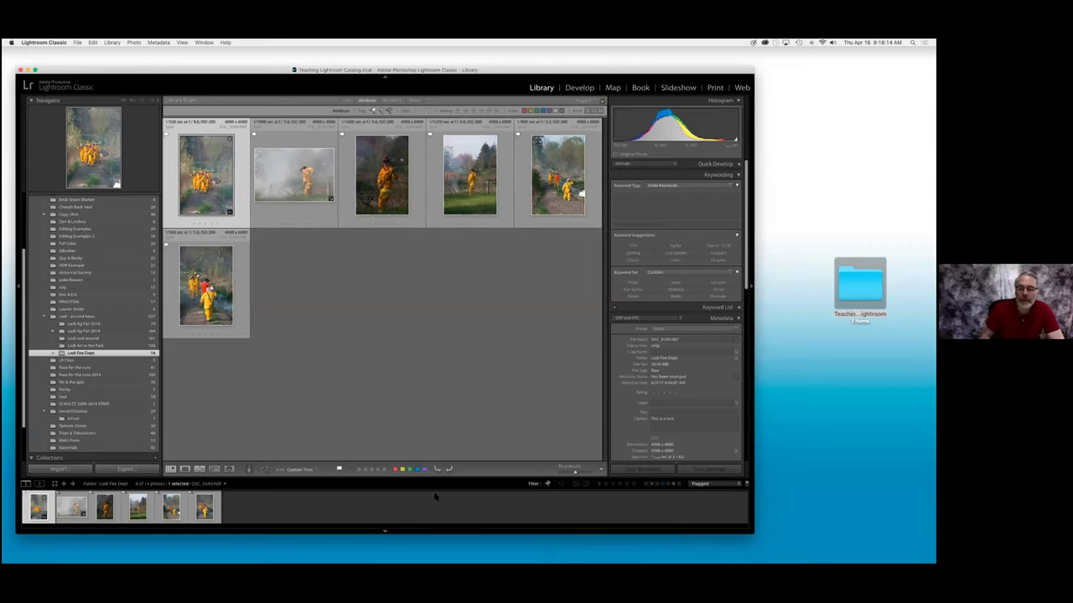
{"action": "key", "text": "super+l"}
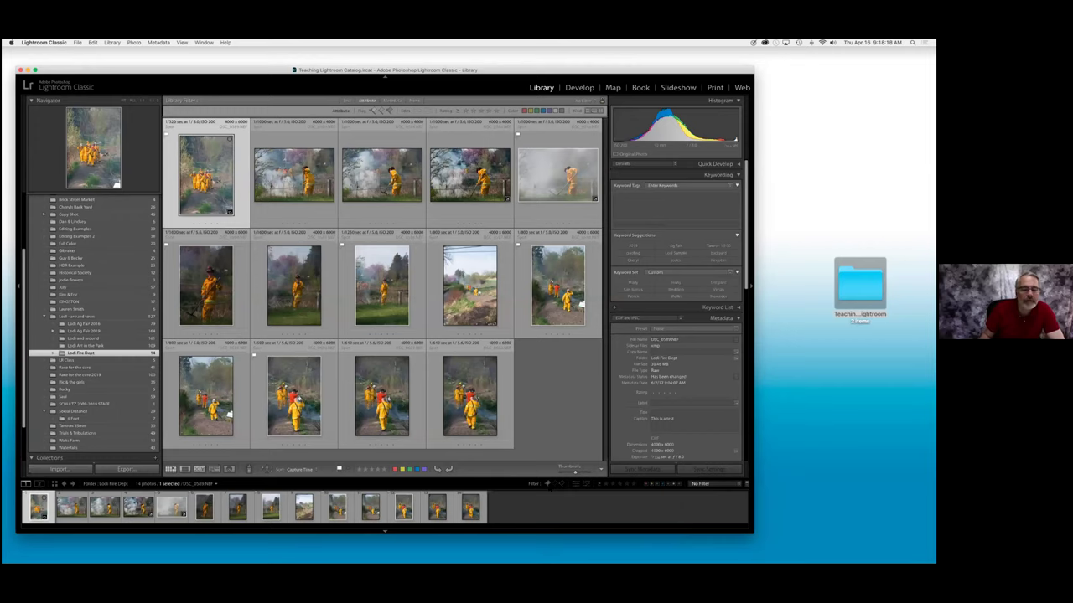
{"action": "key", "text": "super+l"}
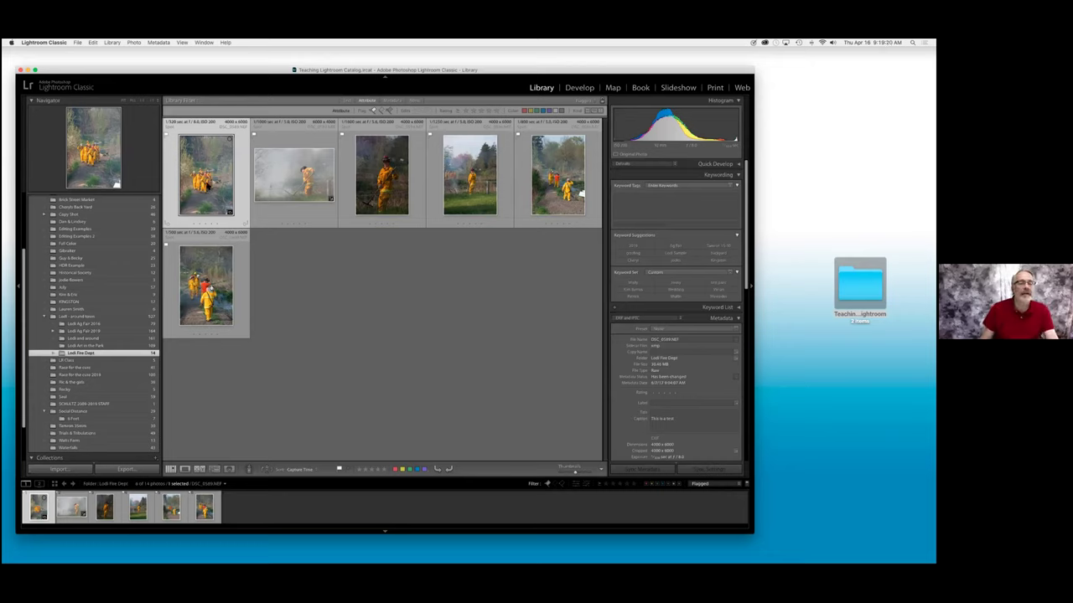
Rate the first, second and fourth flagged photos one star, and narrow the filter to one star and higher.
{"action": "key", "text": "1"}
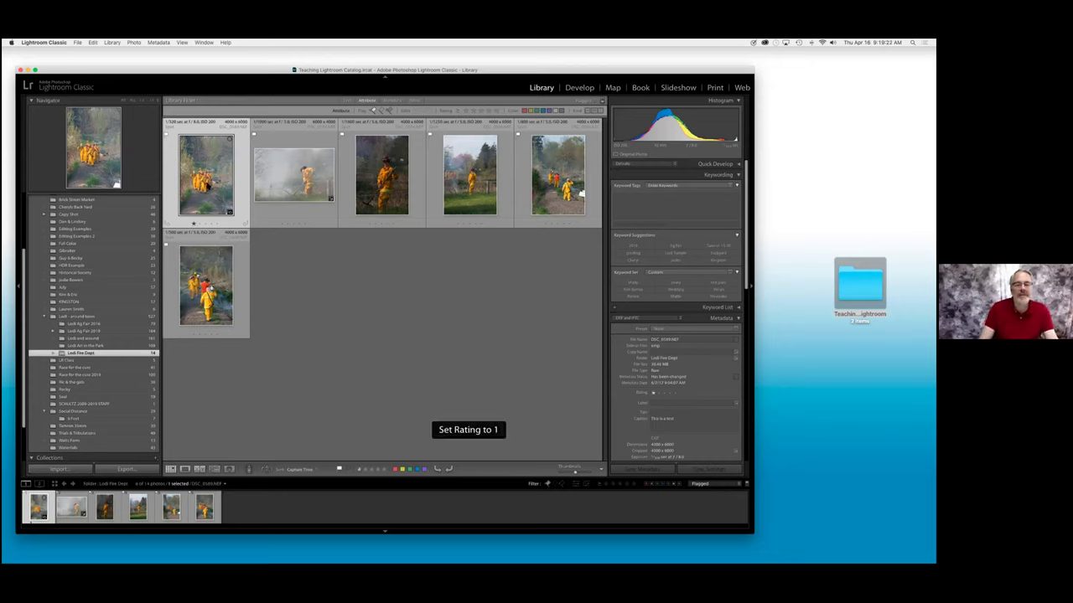
{"action": "key", "text": "Right"}
{"action": "key", "text": "1"}
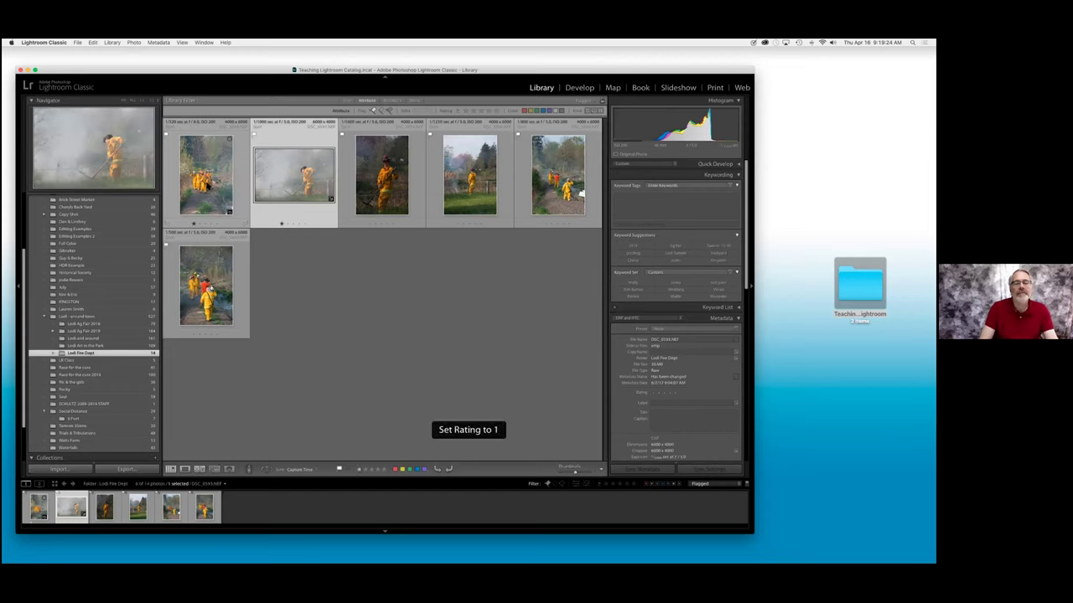
{"action": "key", "text": "Right"}
{"action": "key", "text": "Right"}
{"action": "key", "text": "1"}
{"action": "key", "text": "Right"}
{"action": "key", "text": "Right"}
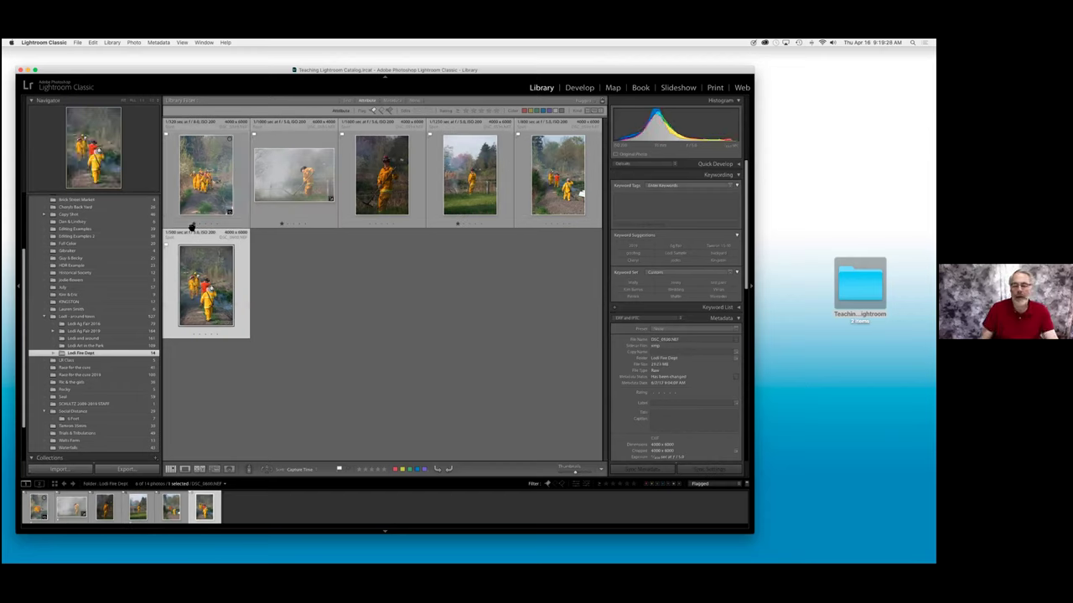
{"action": "left_click", "coordinate": [605, 484]}
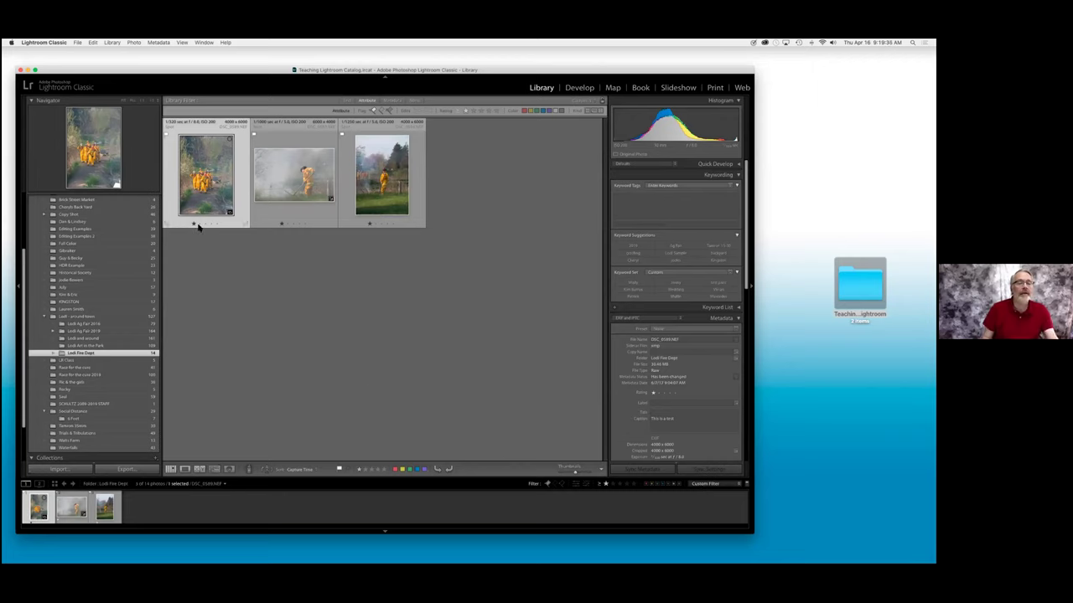
Raise the first and third filtered photos to two stars, and compare the two-star and one-star filters, ending on two stars and higher.
{"action": "left_click", "coordinate": [375, 225]}
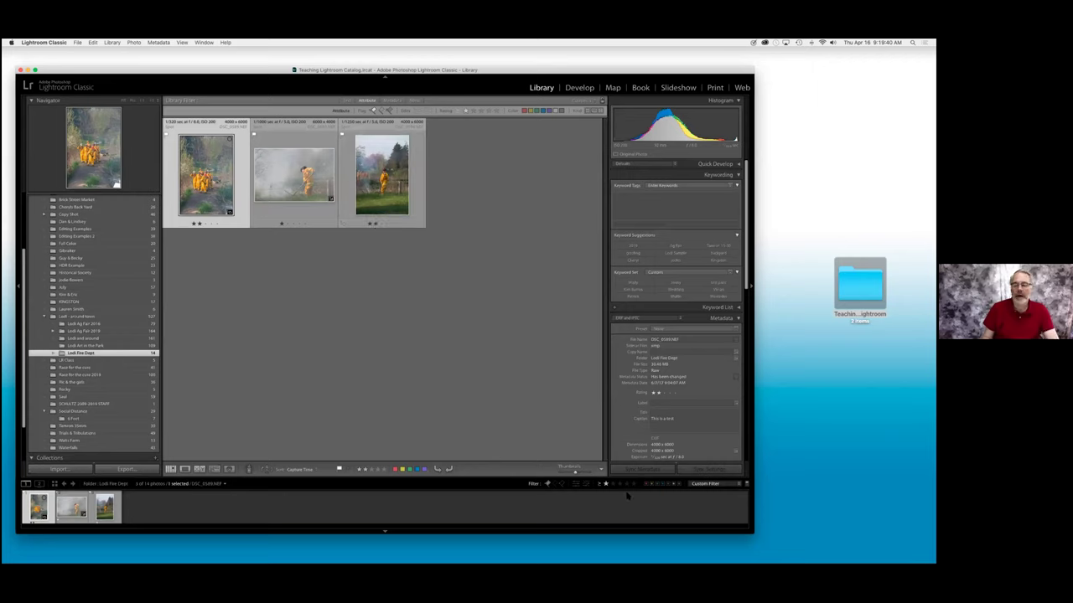
{"action": "key", "text": "super+alt+2"}
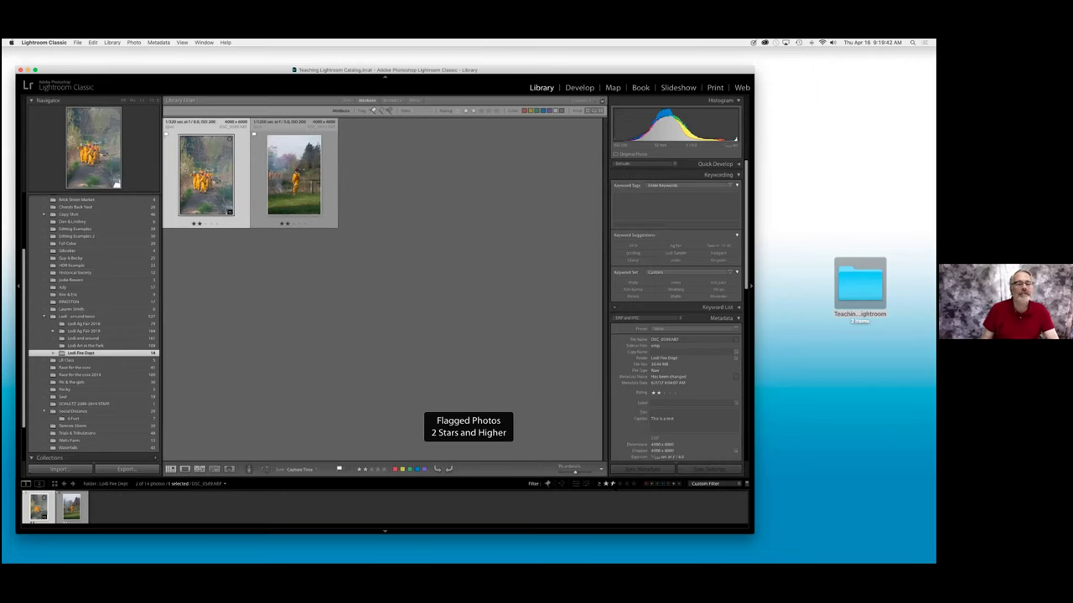
{"action": "key", "text": "super+alt+1"}
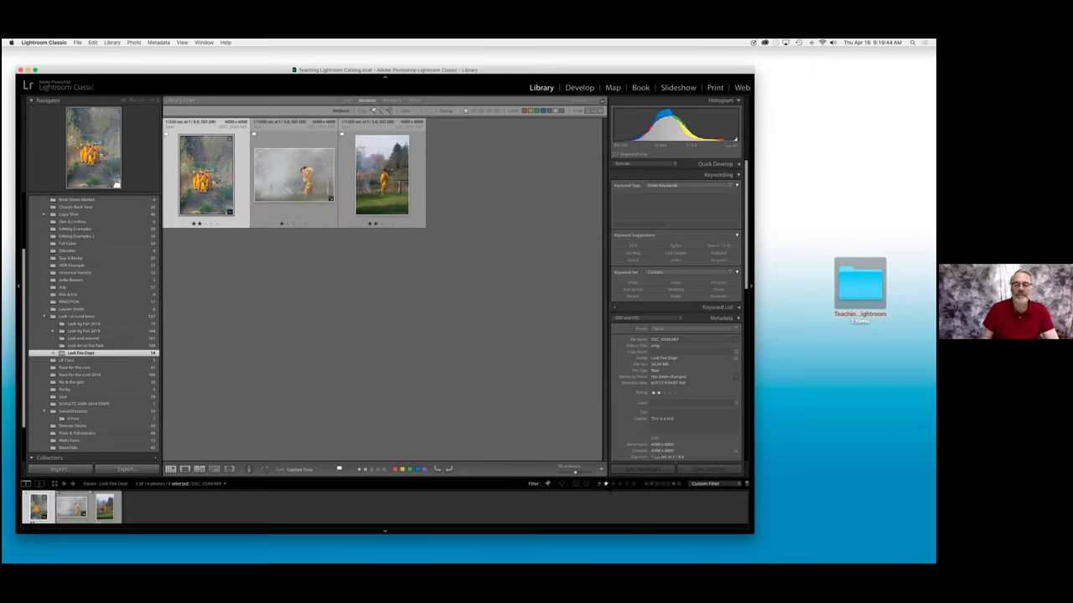
{"action": "key", "text": "super+alt+2"}
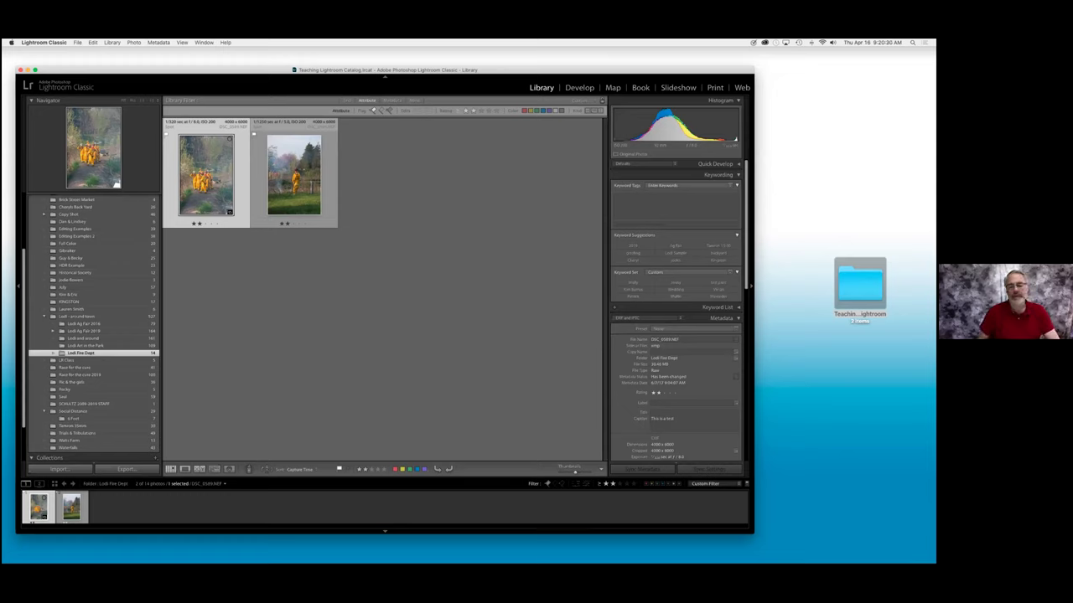
Turn the photo filters off and widen the view through the top-level resource folder to All Photographs in the catalog.
{"action": "left_click", "coordinate": [736, 485]}
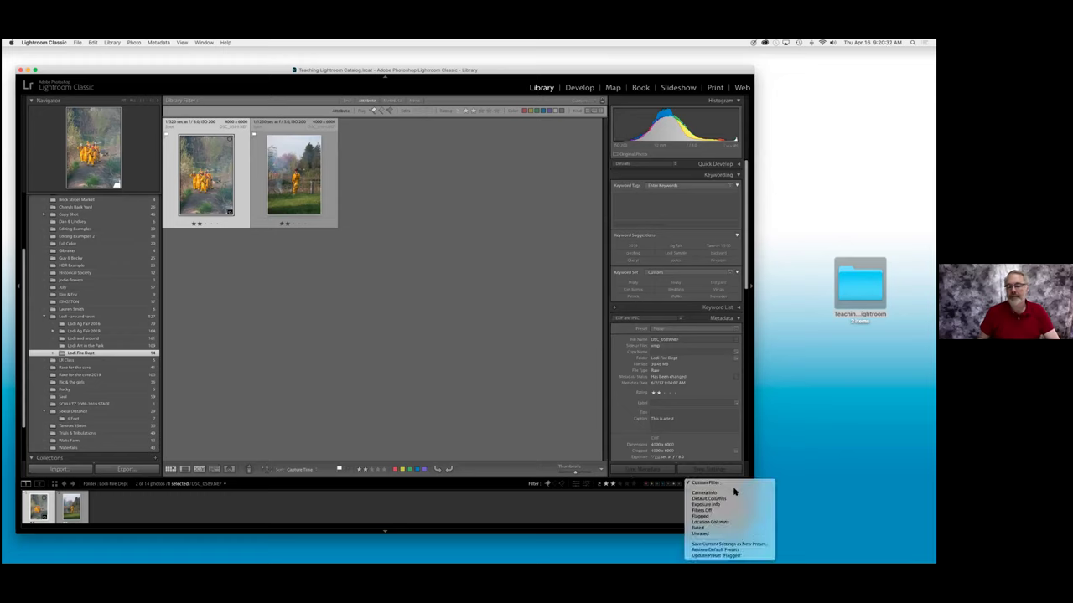
{"action": "left_click", "coordinate": [729, 510]}
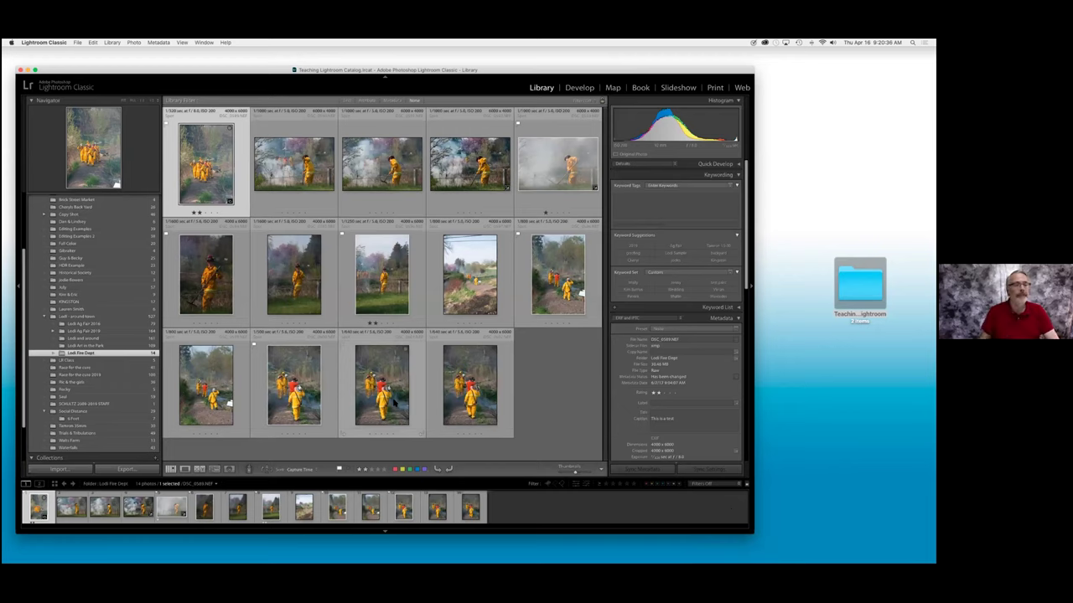
{"action": "scroll", "coordinate": [109, 335], "scroll_direction": "up", "scroll_amount": 5}
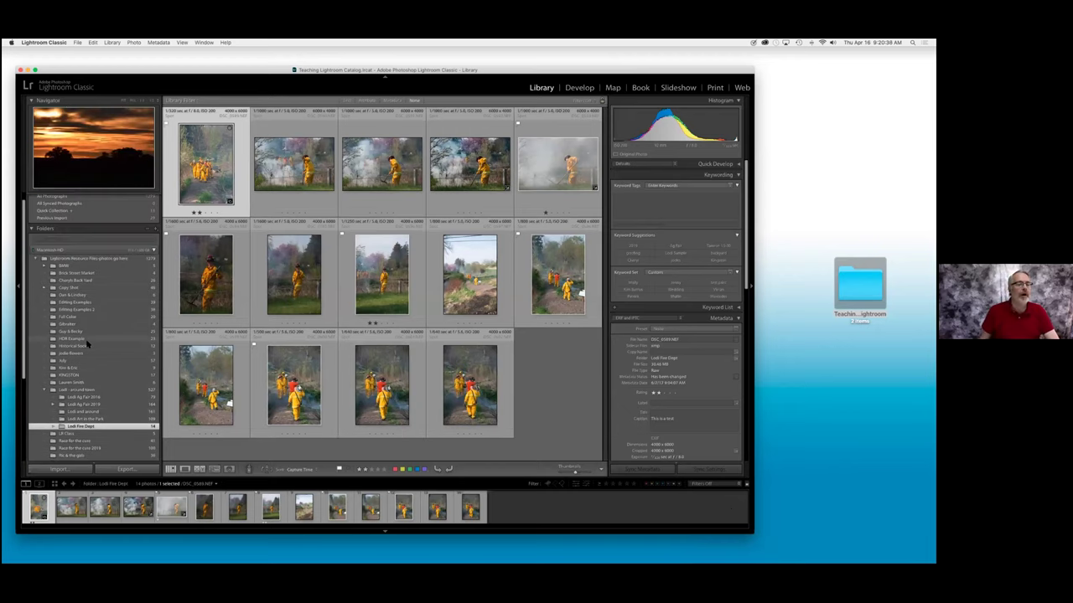
{"action": "left_click", "coordinate": [80, 265]}
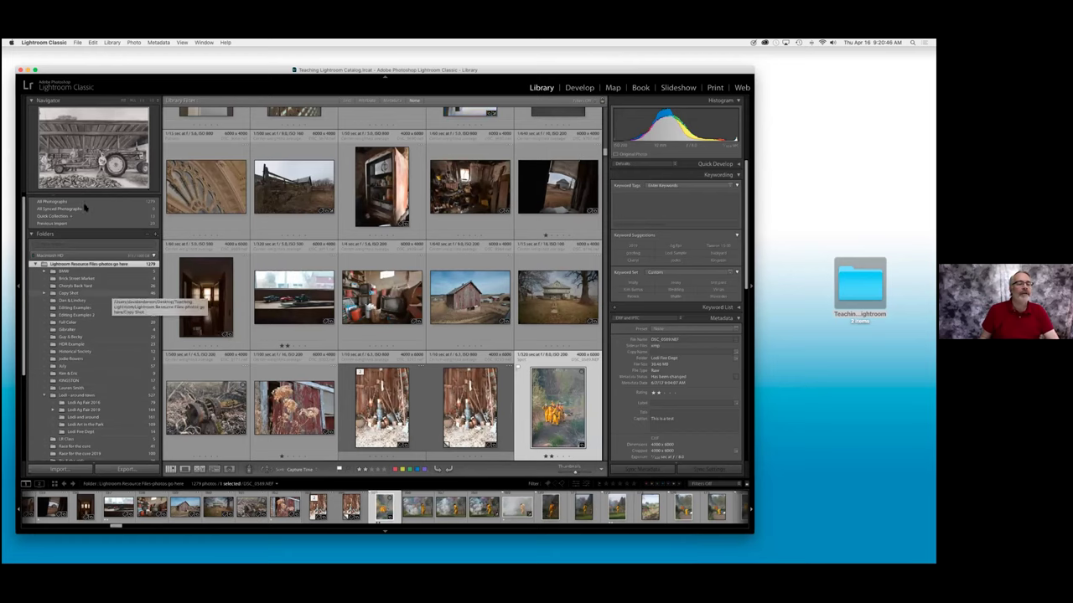
{"action": "scroll", "coordinate": [67, 210], "scroll_direction": "up", "scroll_amount": 1}
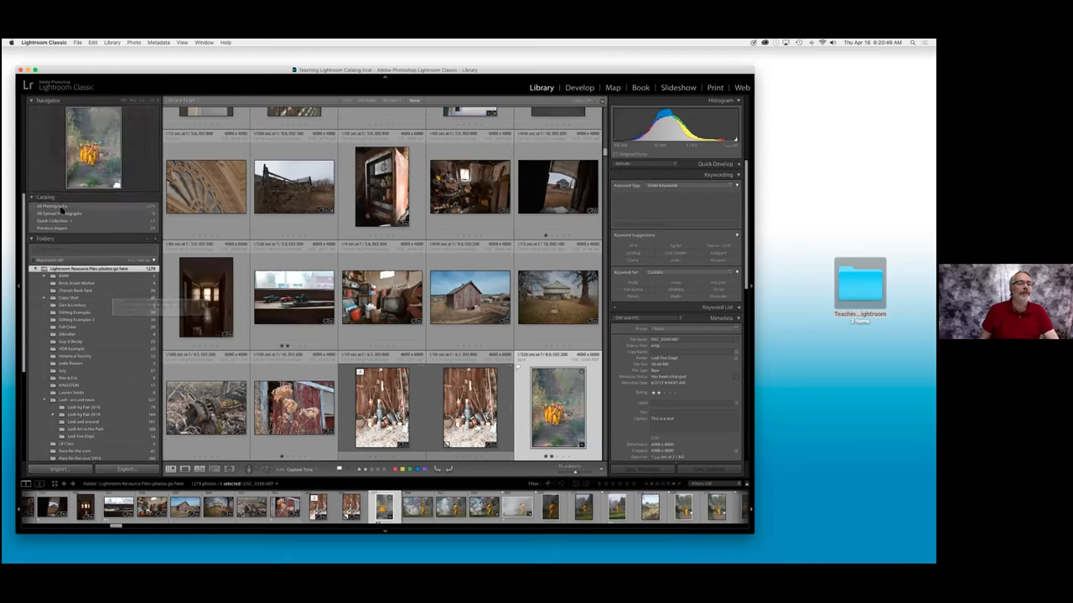
{"action": "left_click", "coordinate": [57, 206]}
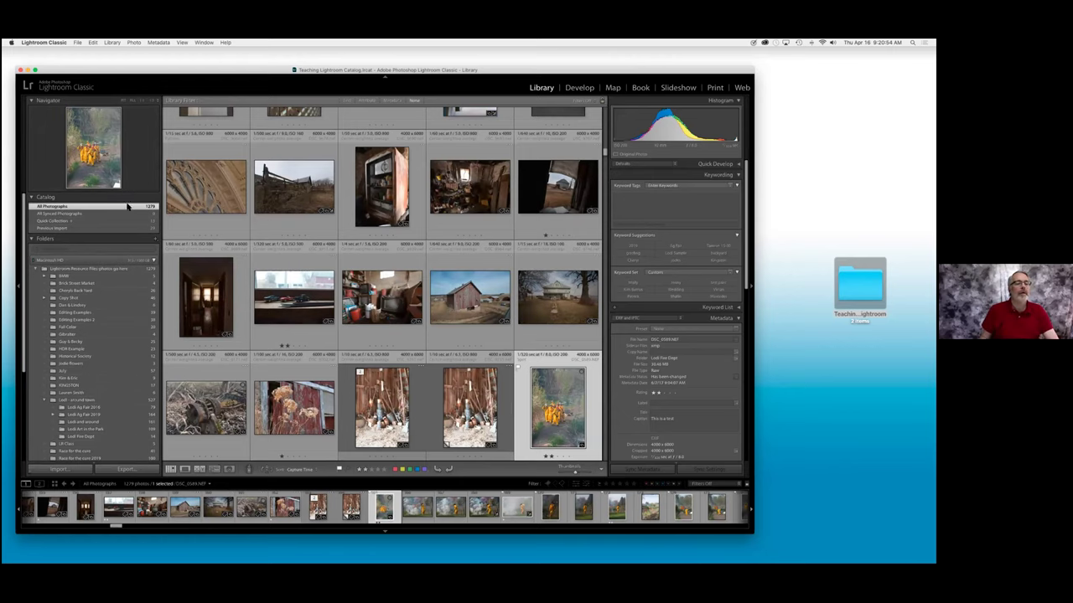
Open the metadata filter for all photographs, filter by the year 2020, and look through the matching photos.
{"action": "scroll", "coordinate": [279, 182], "scroll_direction": "up", "scroll_amount": 2}
{"action": "scroll", "coordinate": [279, 183], "scroll_direction": "up", "scroll_amount": 3}
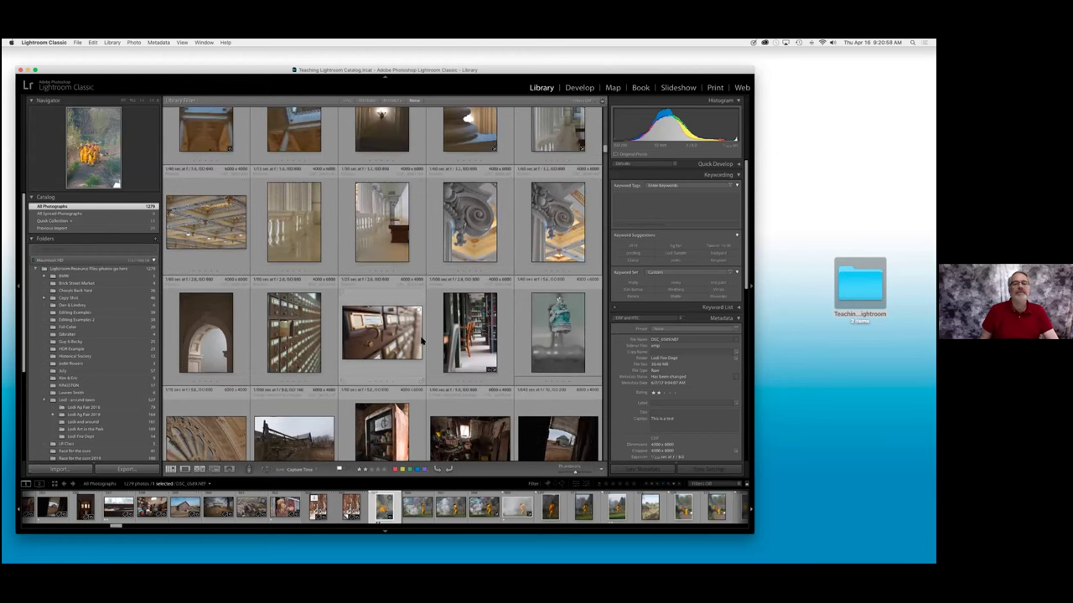
{"action": "scroll", "coordinate": [429, 276], "scroll_direction": "up", "scroll_amount": 5}
{"action": "scroll", "coordinate": [364, 144], "scroll_direction": "up", "scroll_amount": 3}
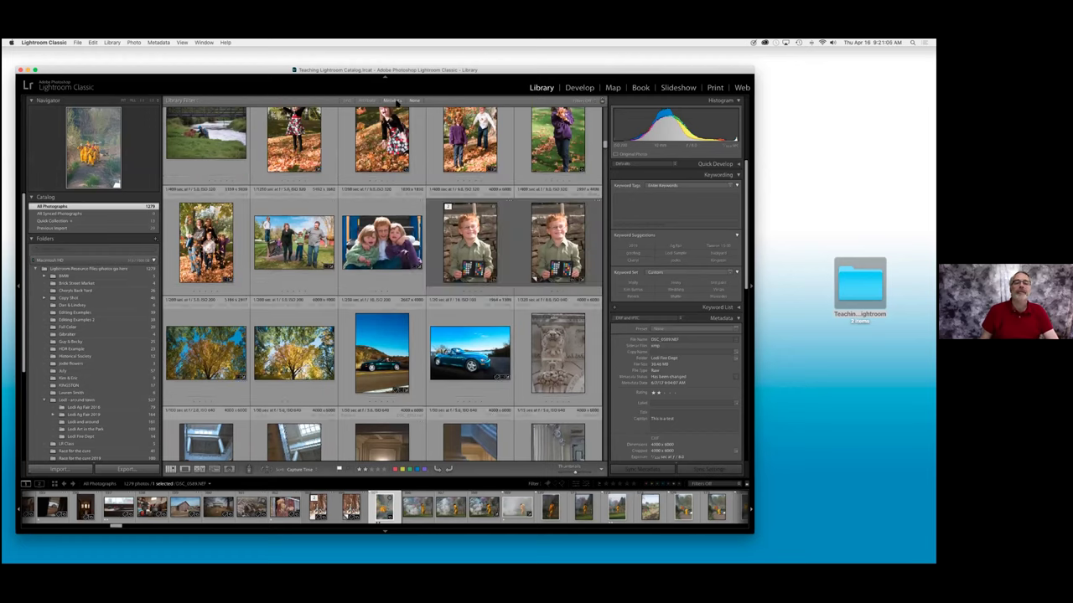
{"action": "left_click", "coordinate": [394, 101]}
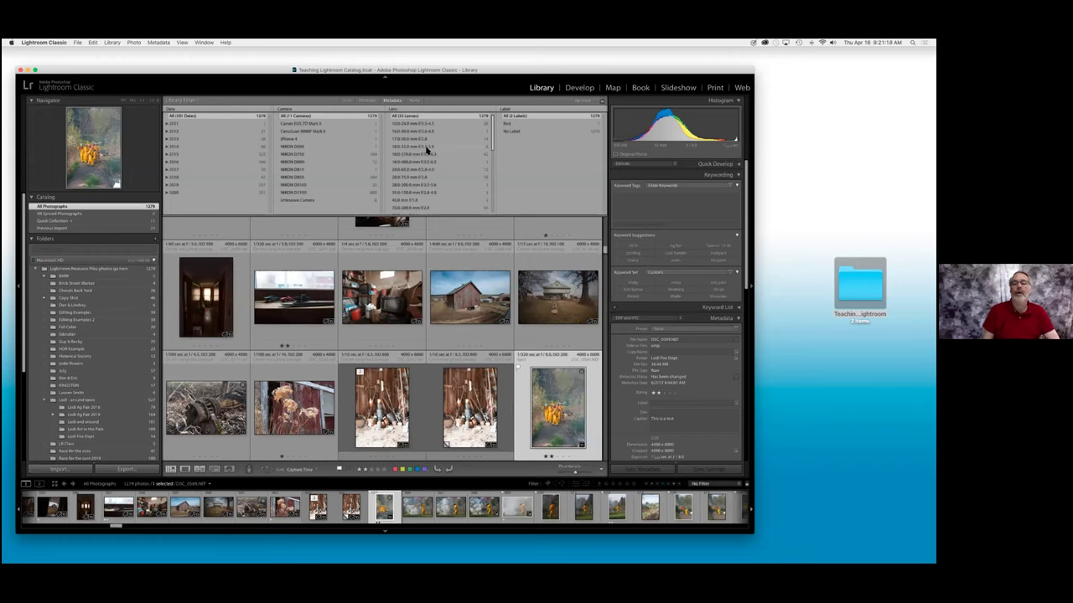
{"action": "left_click", "coordinate": [173, 194]}
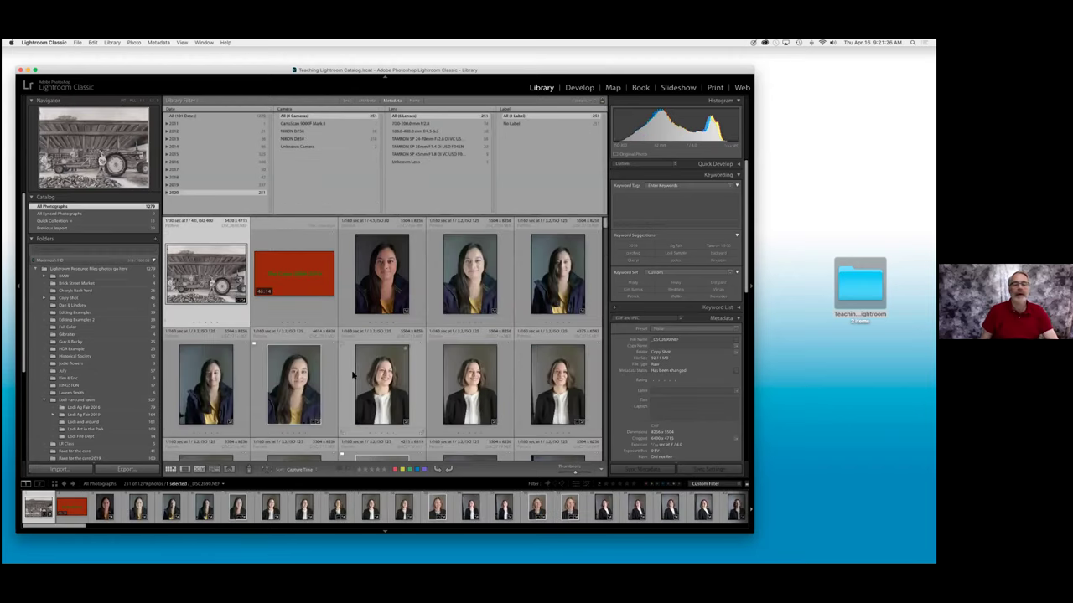
{"action": "scroll", "coordinate": [352, 375], "scroll_direction": "down", "scroll_amount": 10}
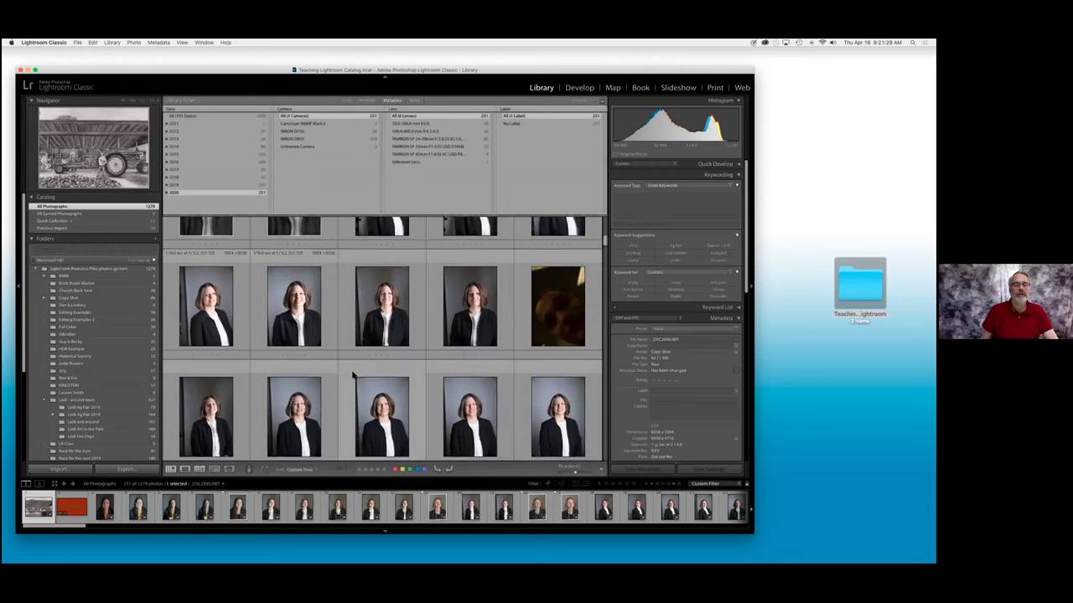
{"action": "scroll", "coordinate": [352, 374], "scroll_direction": "down", "scroll_amount": 10}
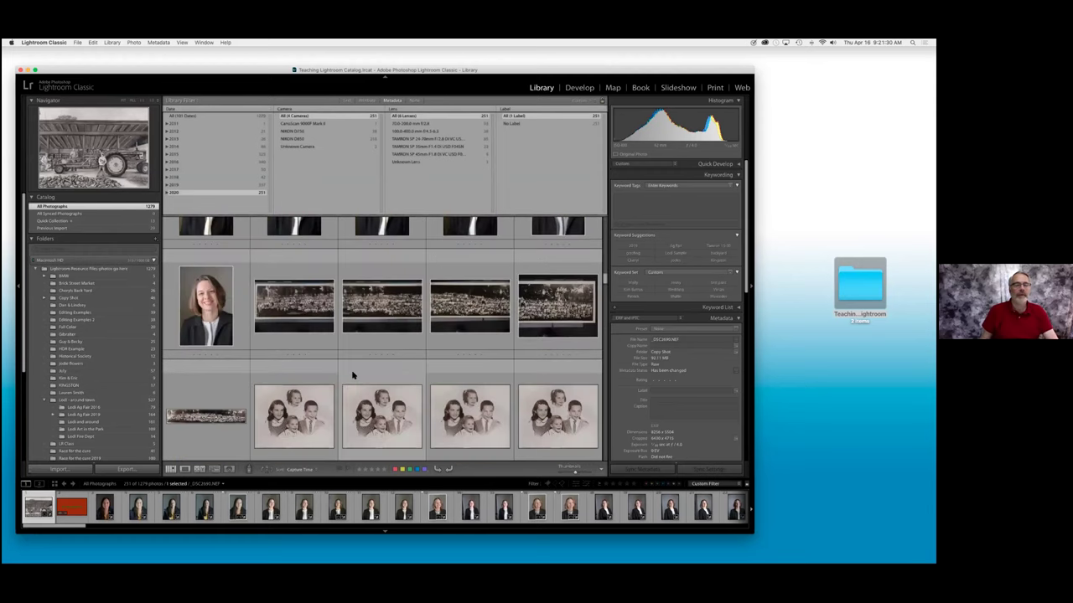
{"action": "scroll", "coordinate": [351, 374], "scroll_direction": "down", "scroll_amount": 15}
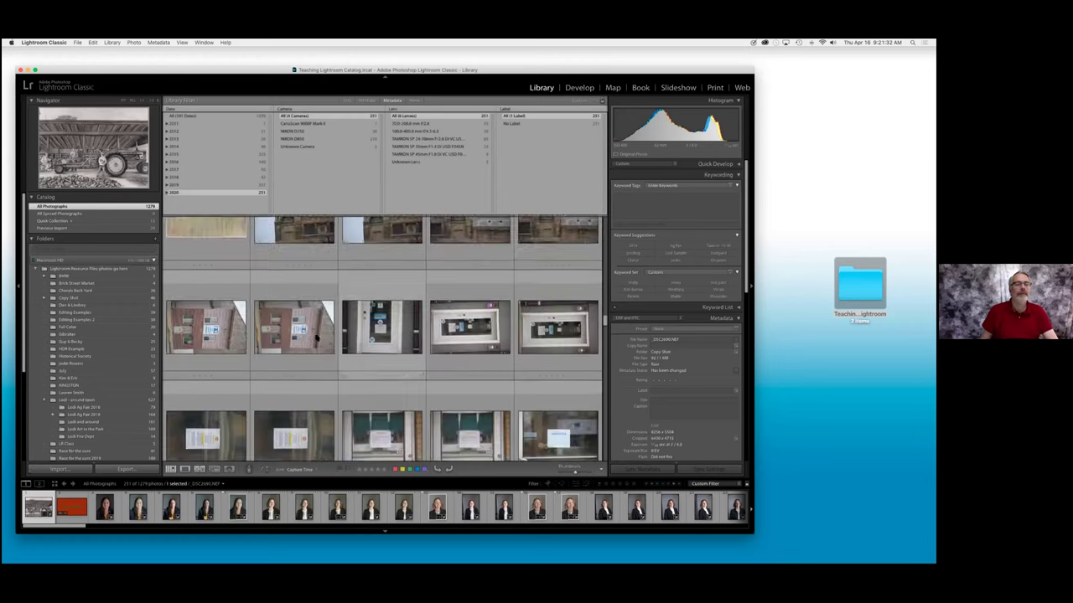
Expand 2020 in the date filter and look through the April photos followed by the March photos.
{"action": "left_click", "coordinate": [168, 193]}
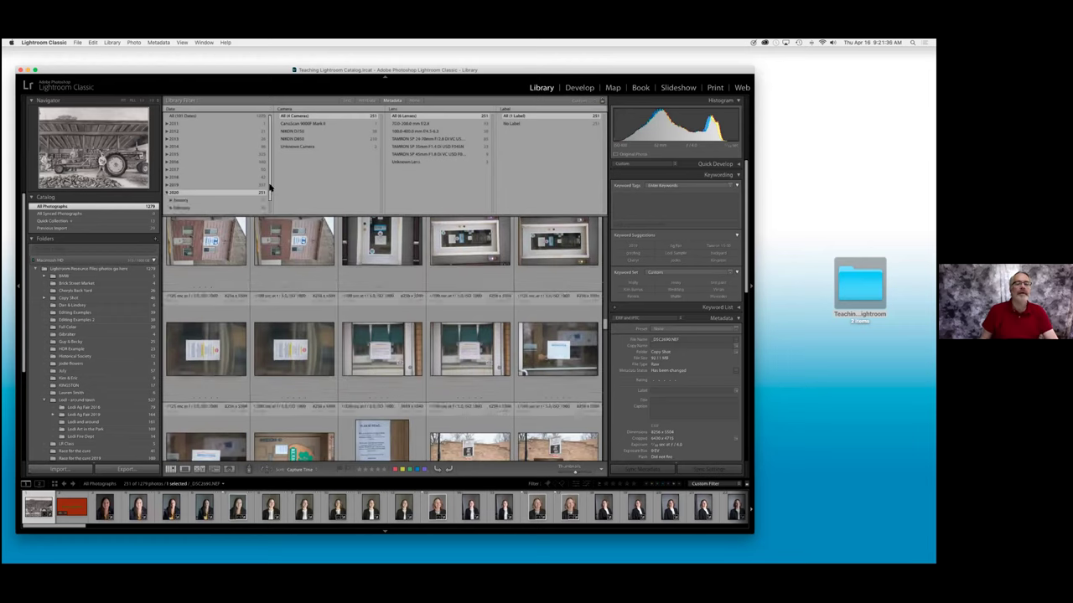
{"action": "left_click_drag", "start_coordinate": [268, 189], "coordinate": [268, 211]}
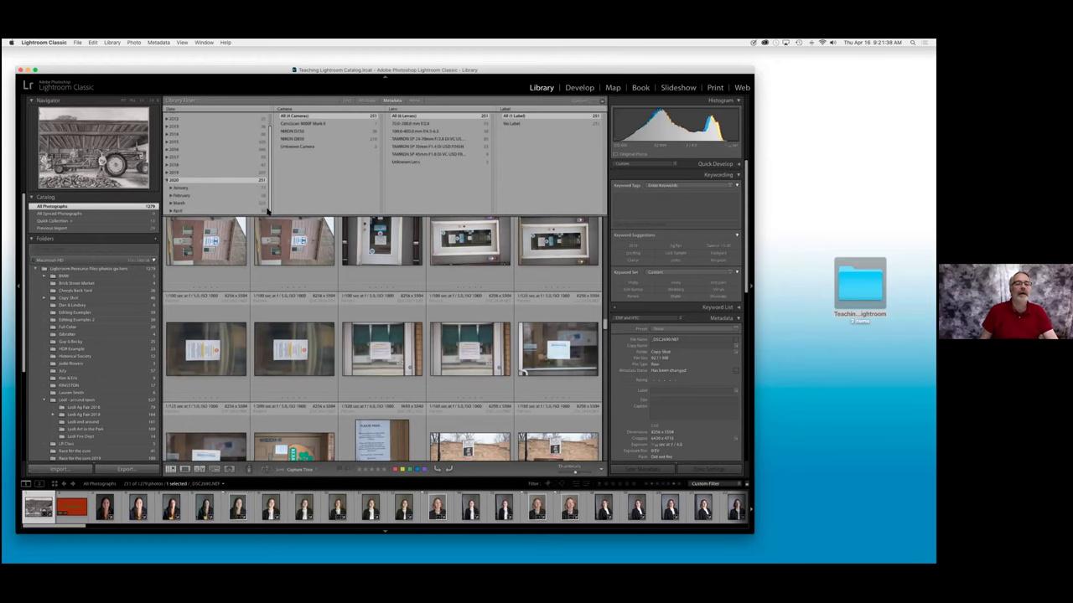
{"action": "left_click", "coordinate": [179, 211]}
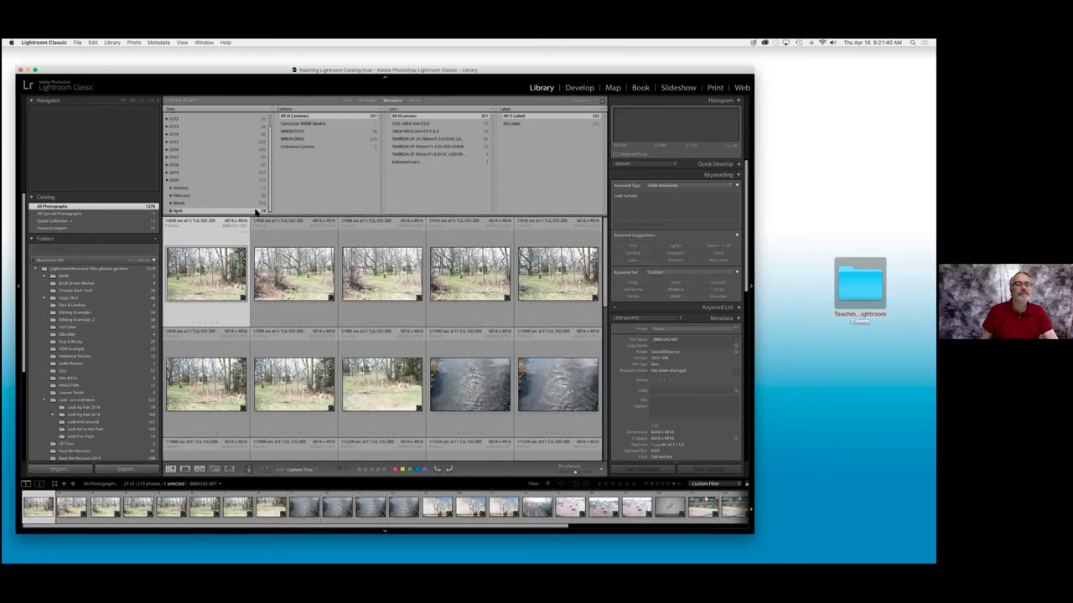
{"action": "scroll", "coordinate": [332, 306], "scroll_direction": "down", "scroll_amount": 5}
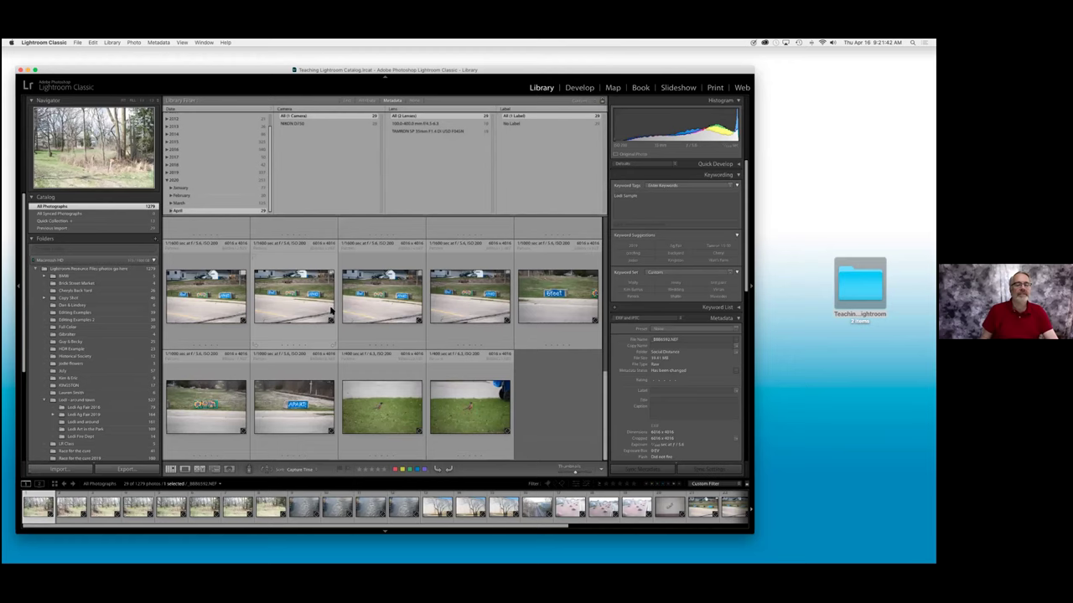
{"action": "left_click", "coordinate": [179, 203]}
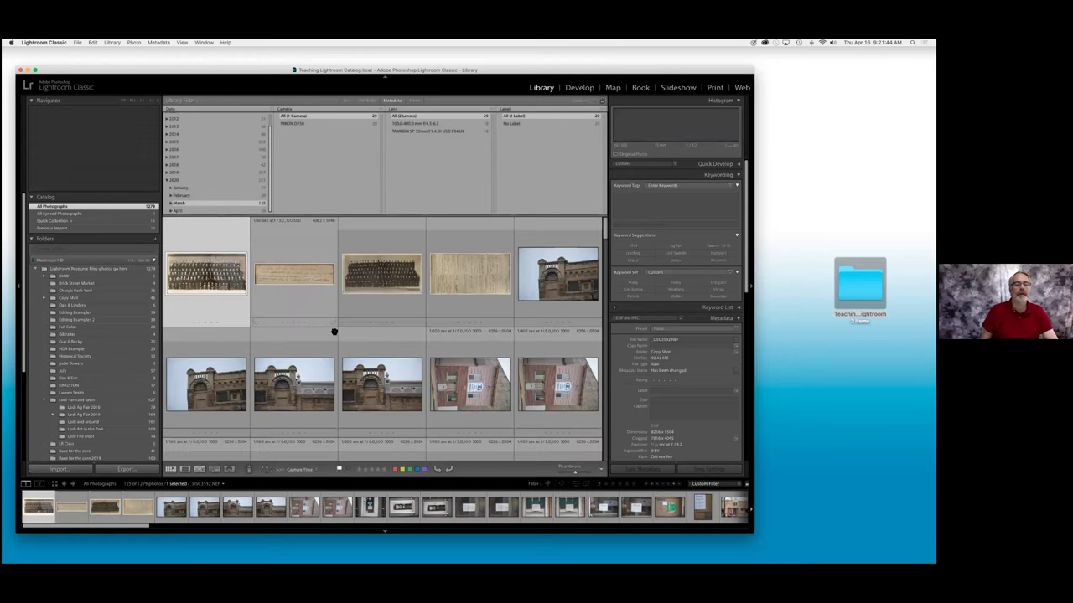
{"action": "scroll", "coordinate": [343, 349], "scroll_direction": "down", "scroll_amount": 1}
{"action": "scroll", "coordinate": [343, 349], "scroll_direction": "down", "scroll_amount": 10}
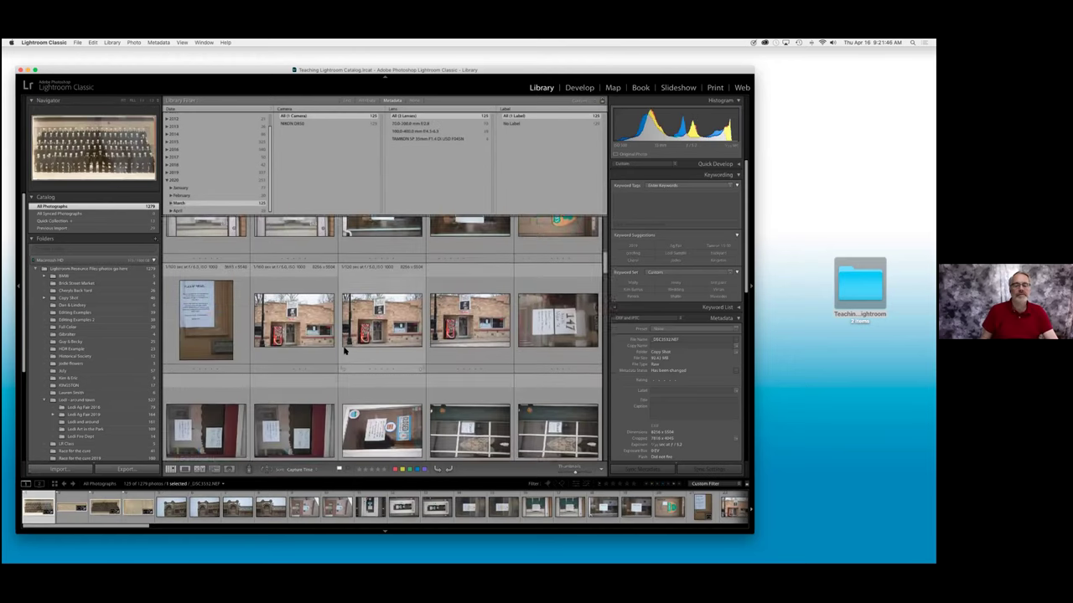
{"action": "scroll", "coordinate": [343, 348], "scroll_direction": "down", "scroll_amount": 6}
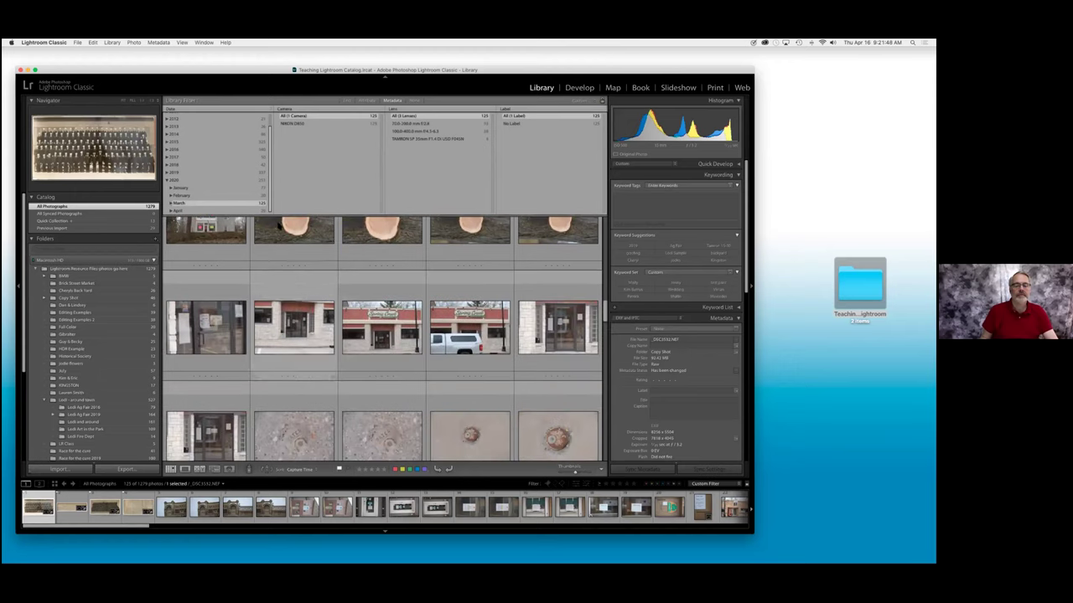
Filter to the February 2020 photos and the January 2020 photos in turn, looking through each set.
{"action": "left_click", "coordinate": [192, 197]}
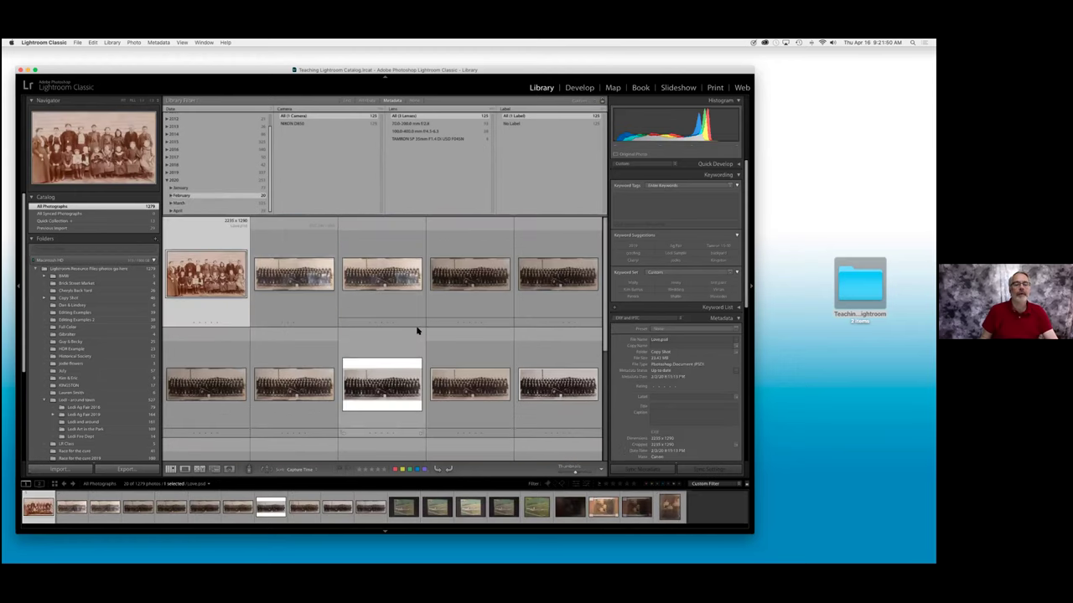
{"action": "scroll", "coordinate": [419, 331], "scroll_direction": "down", "scroll_amount": 2}
{"action": "scroll", "coordinate": [421, 333], "scroll_direction": "down", "scroll_amount": 1}
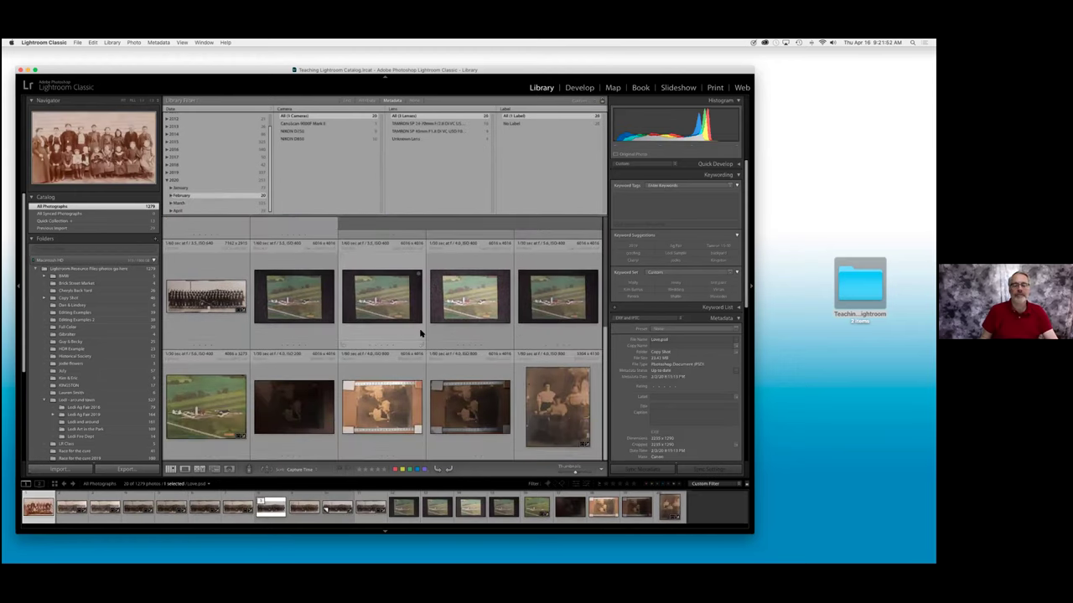
{"action": "scroll", "coordinate": [419, 330], "scroll_direction": "up", "scroll_amount": 5}
{"action": "left_click", "coordinate": [191, 189]}
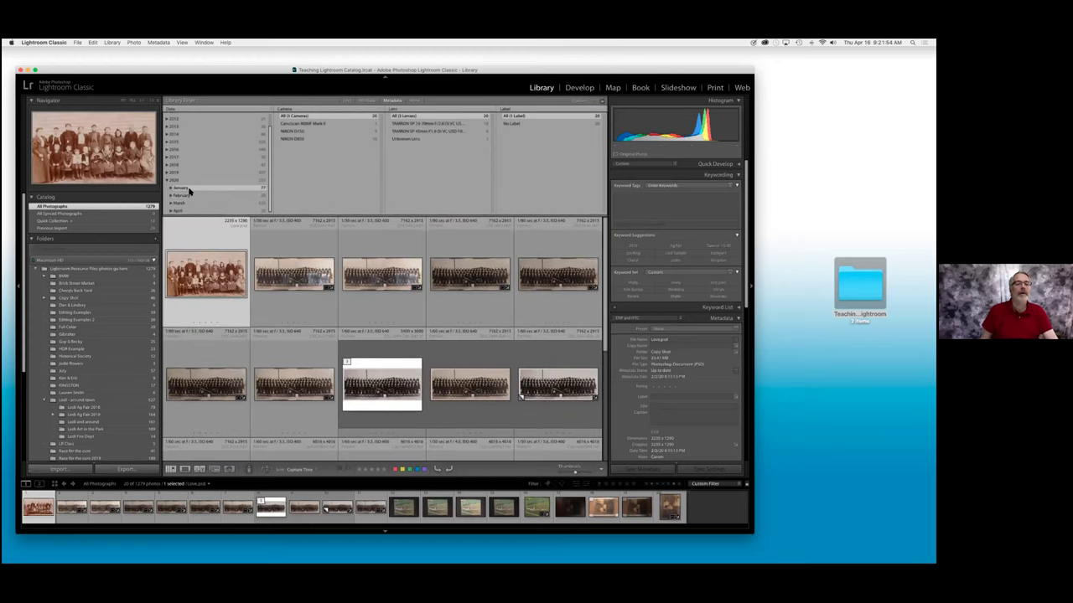
{"action": "scroll", "coordinate": [424, 300], "scroll_direction": "down", "scroll_amount": 2}
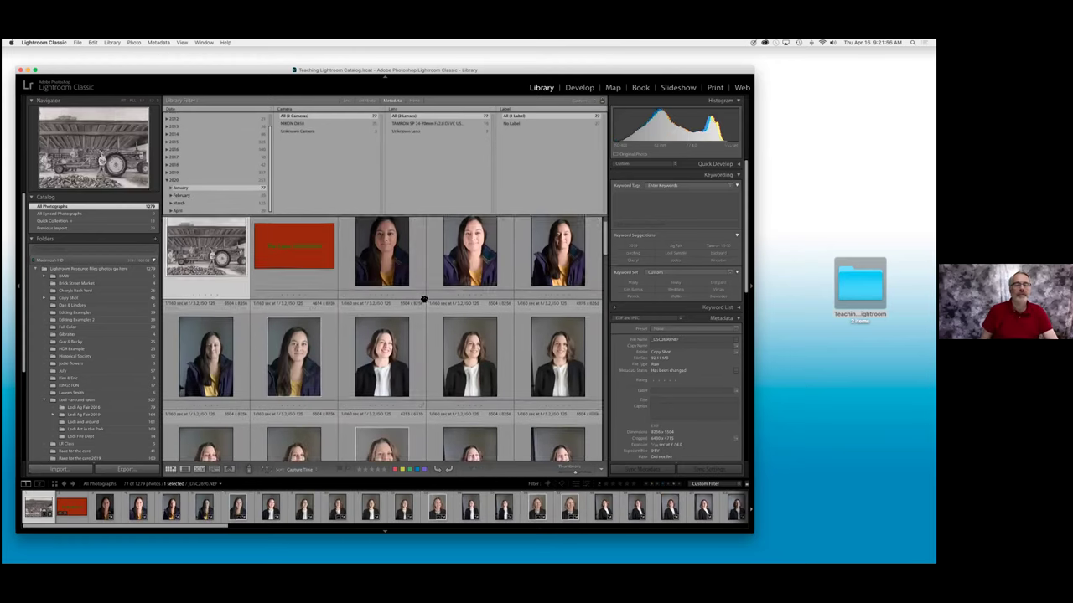
{"action": "scroll", "coordinate": [423, 305], "scroll_direction": "down", "scroll_amount": 10}
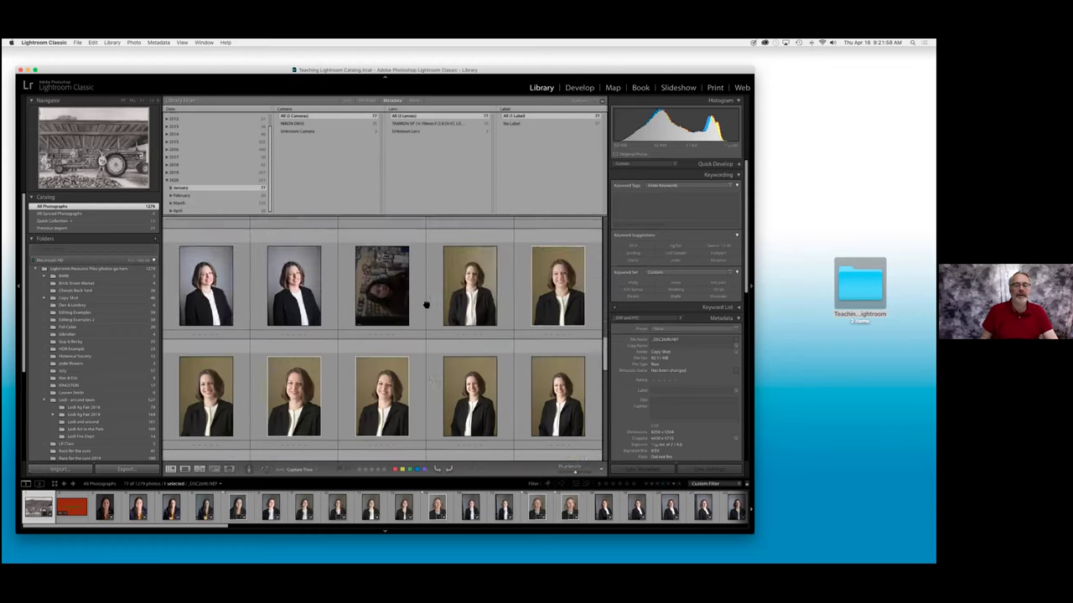
{"action": "scroll", "coordinate": [426, 306], "scroll_direction": "down", "scroll_amount": 5}
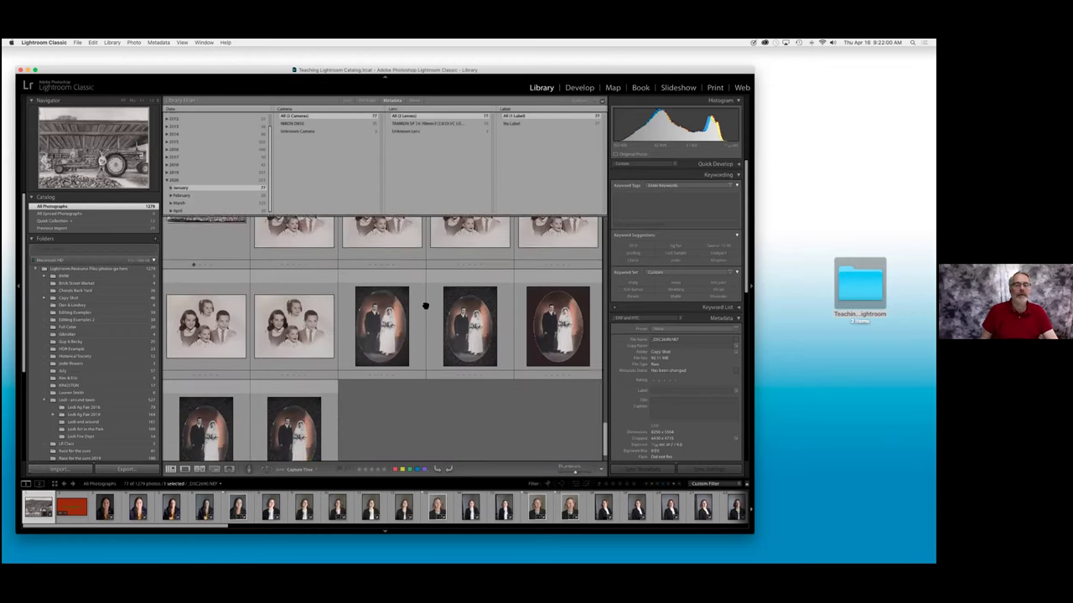
Collapse 2020 in the date filter, expand 2011, and show only the November 2011 photos.
{"action": "left_click", "coordinate": [171, 181]}
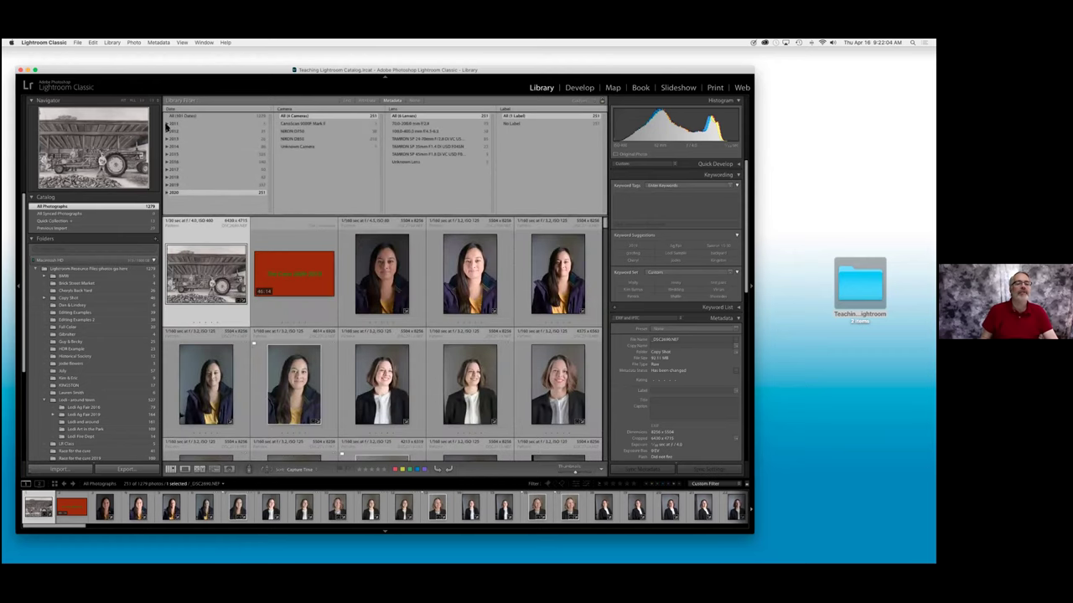
{"action": "left_click", "coordinate": [166, 123]}
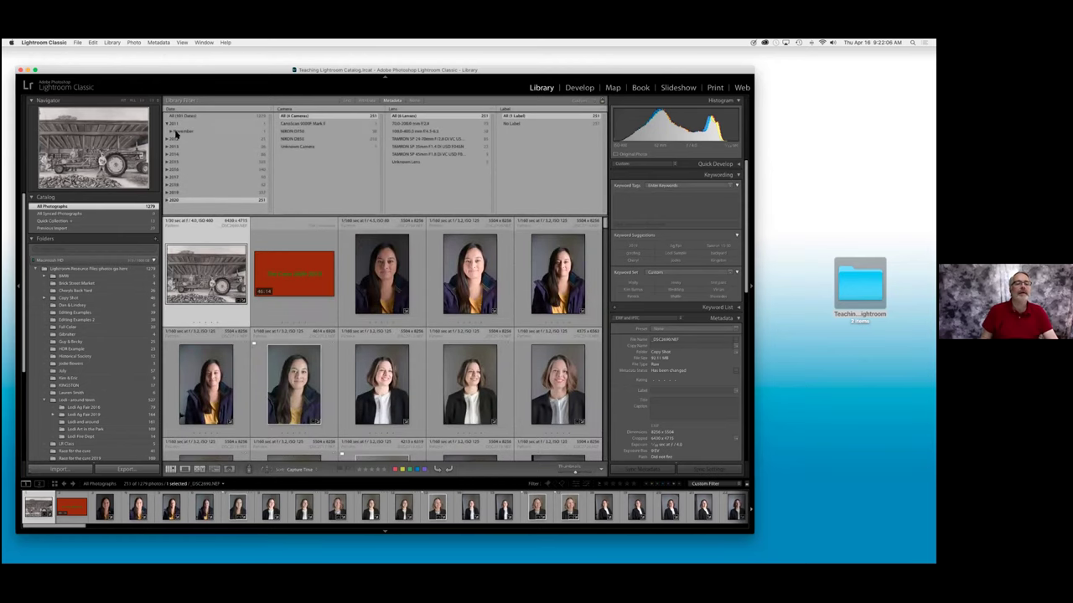
{"action": "left_click", "coordinate": [178, 131]}
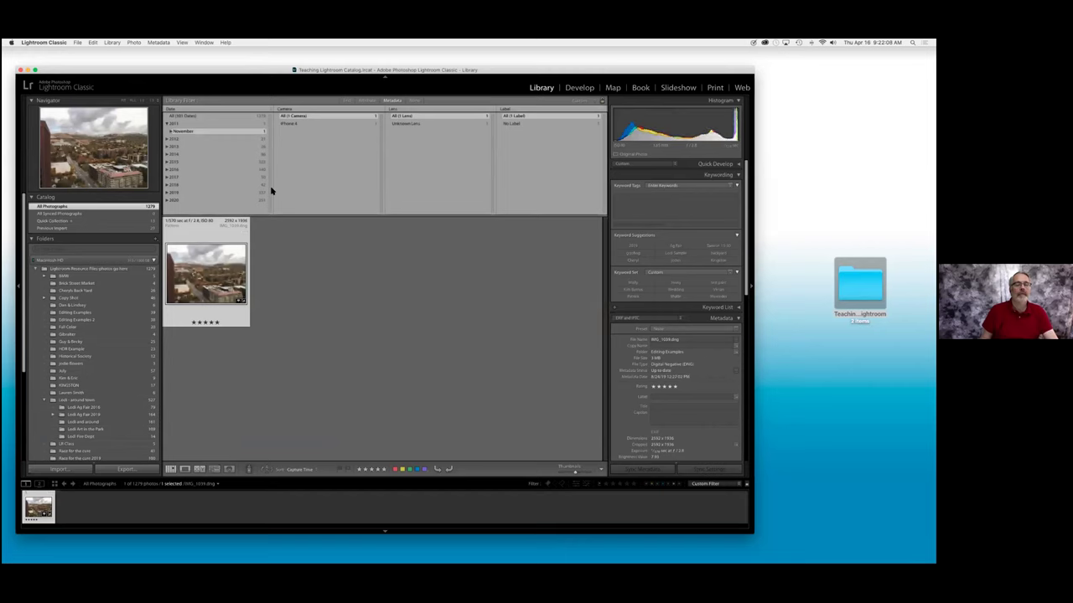
Reset the date filter to all dates and show the metadata filter for the Lodi - around town folder.
{"action": "left_click", "coordinate": [188, 117]}
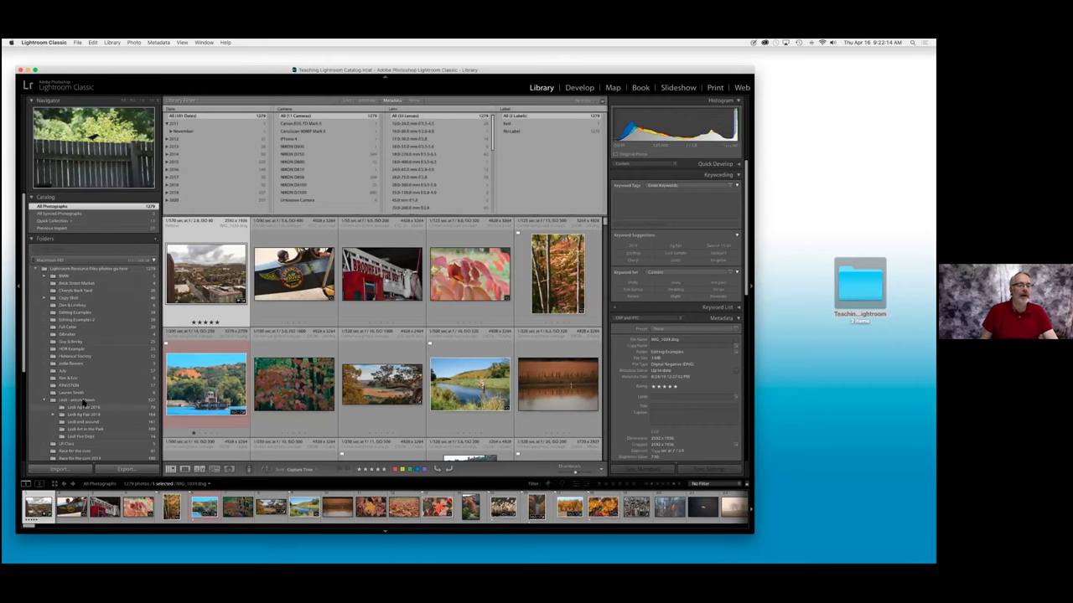
{"action": "left_click", "coordinate": [57, 403]}
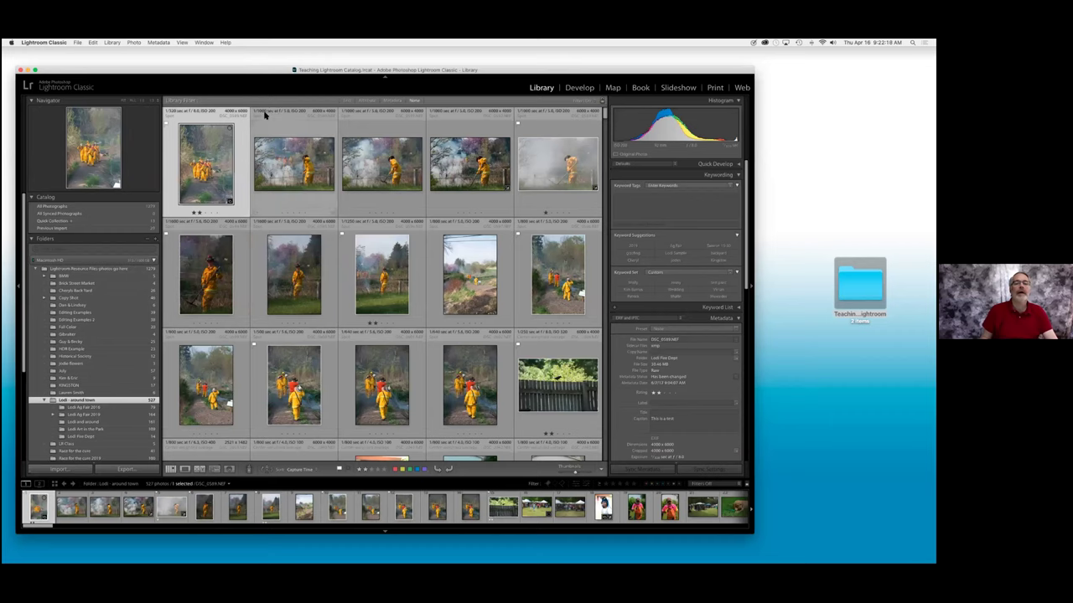
{"action": "left_click", "coordinate": [391, 100]}
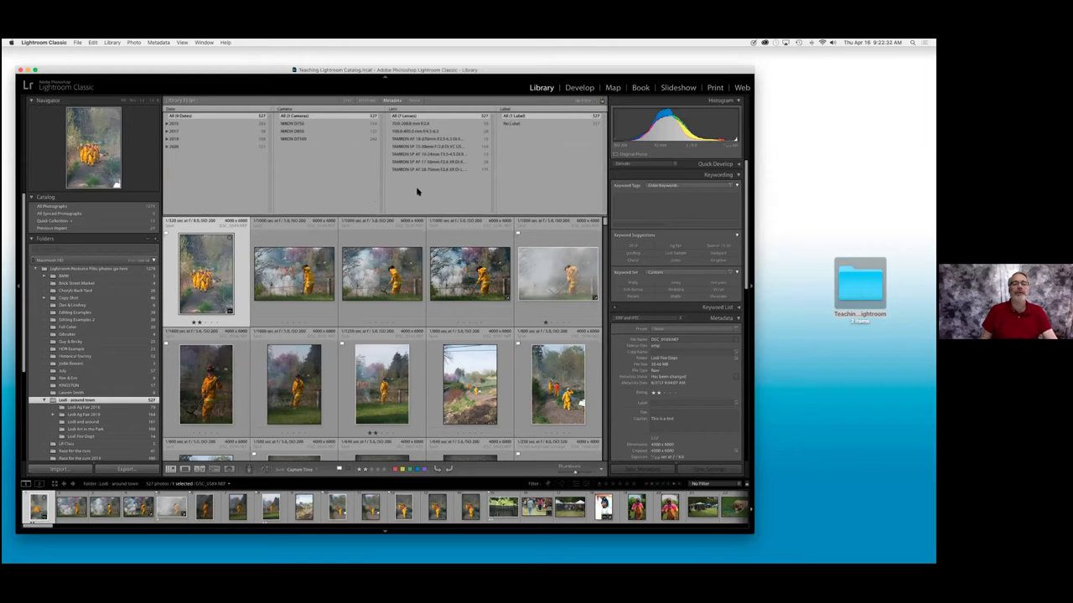
Show the metadata filter for the top-level resource folder and change its Label column to Focal Length.
{"action": "left_click", "coordinate": [100, 270]}
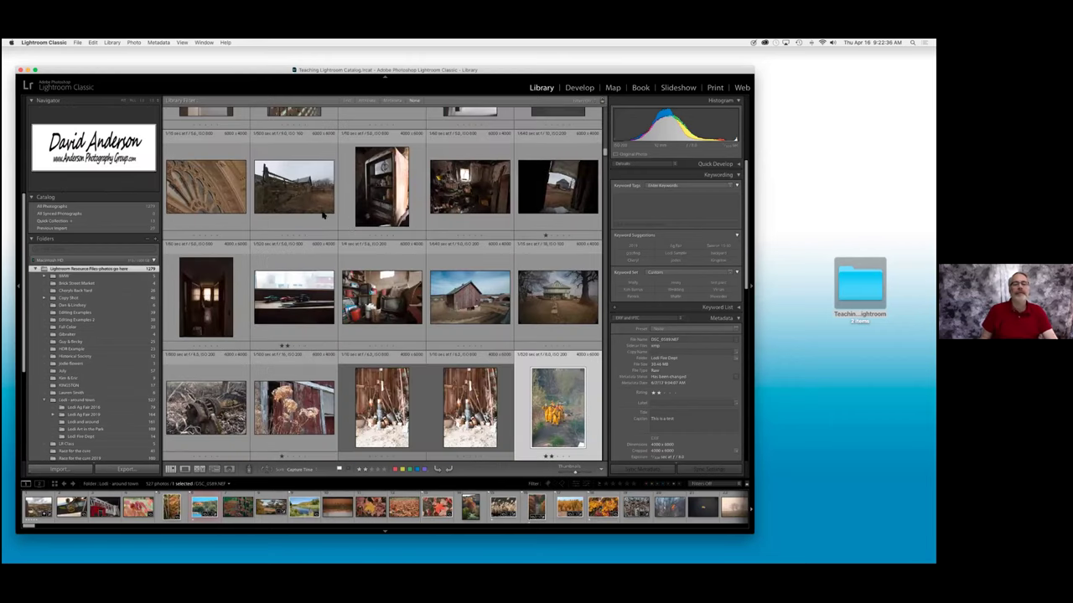
{"action": "scroll", "coordinate": [353, 224], "scroll_direction": "up", "scroll_amount": 10}
{"action": "scroll", "coordinate": [354, 225], "scroll_direction": "up", "scroll_amount": 15}
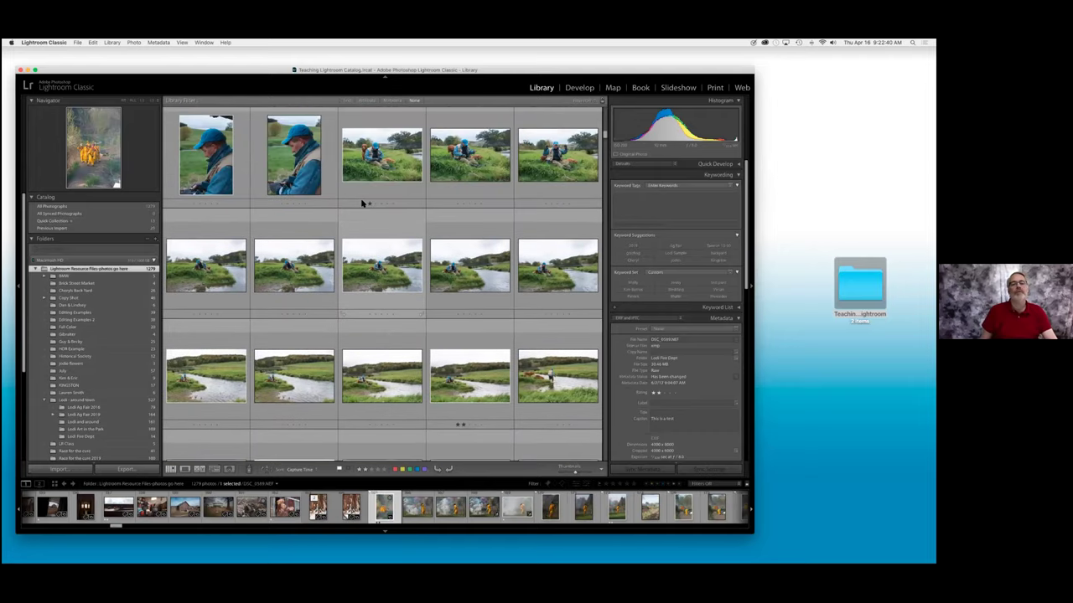
{"action": "scroll", "coordinate": [362, 203], "scroll_direction": "up", "scroll_amount": 5}
{"action": "key", "text": "j"}
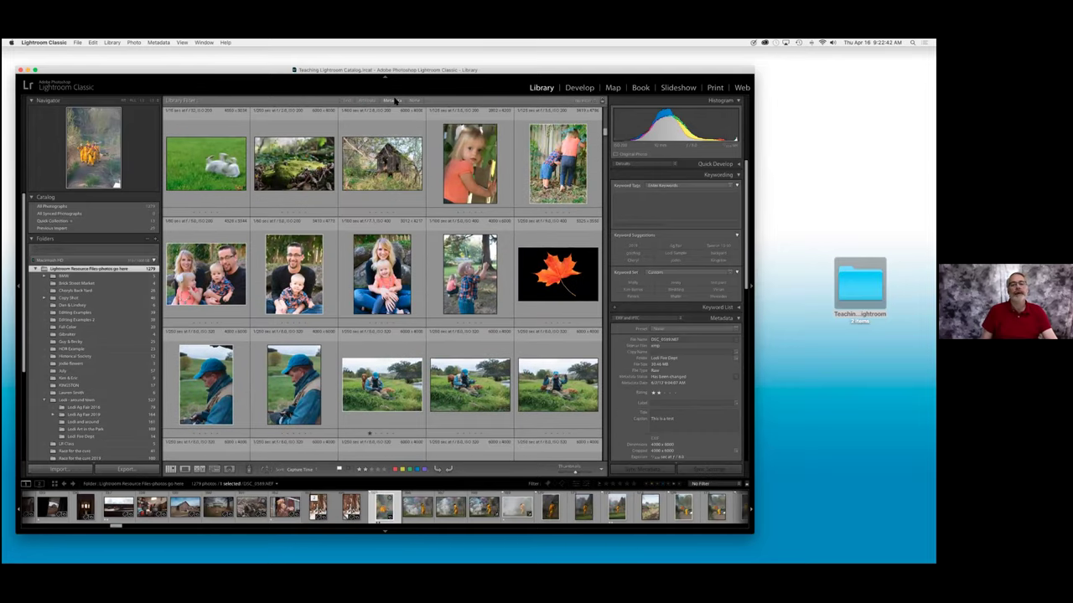
{"action": "left_click", "coordinate": [392, 101]}
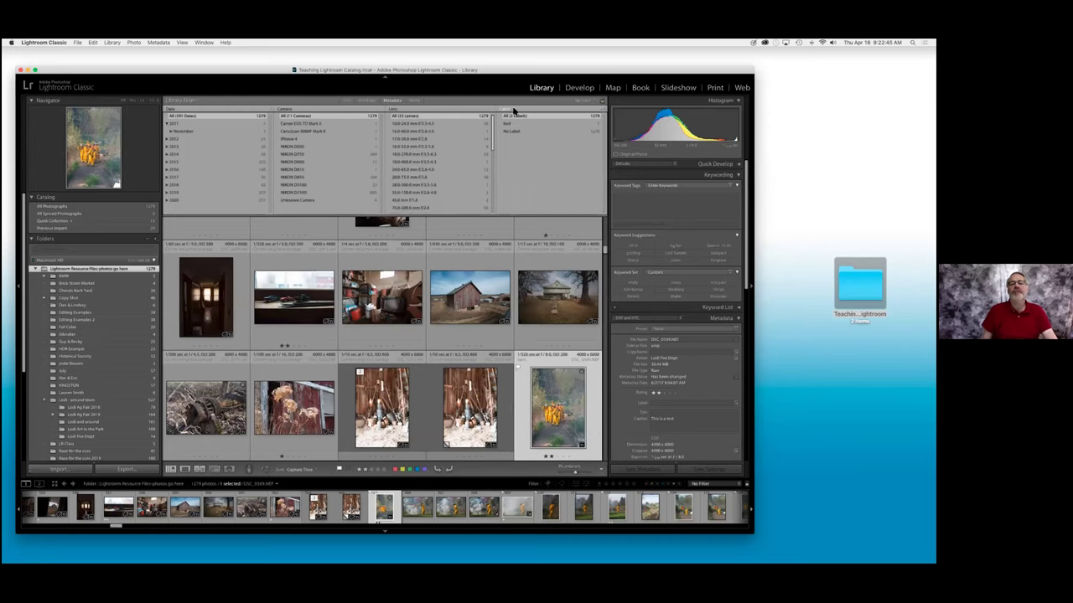
{"action": "left_click", "coordinate": [514, 110]}
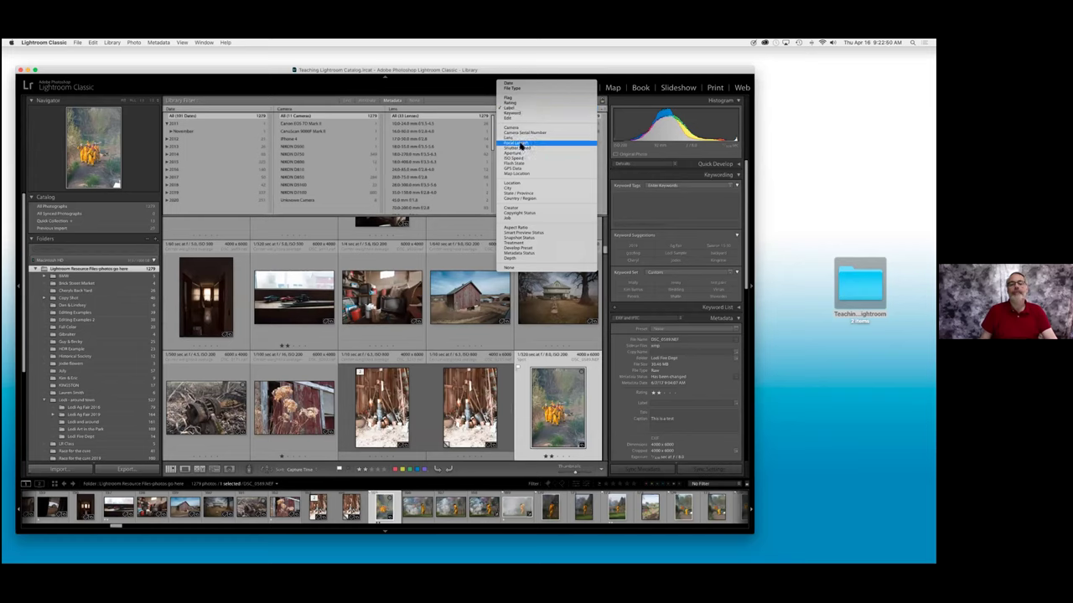
{"action": "left_click", "coordinate": [521, 145]}
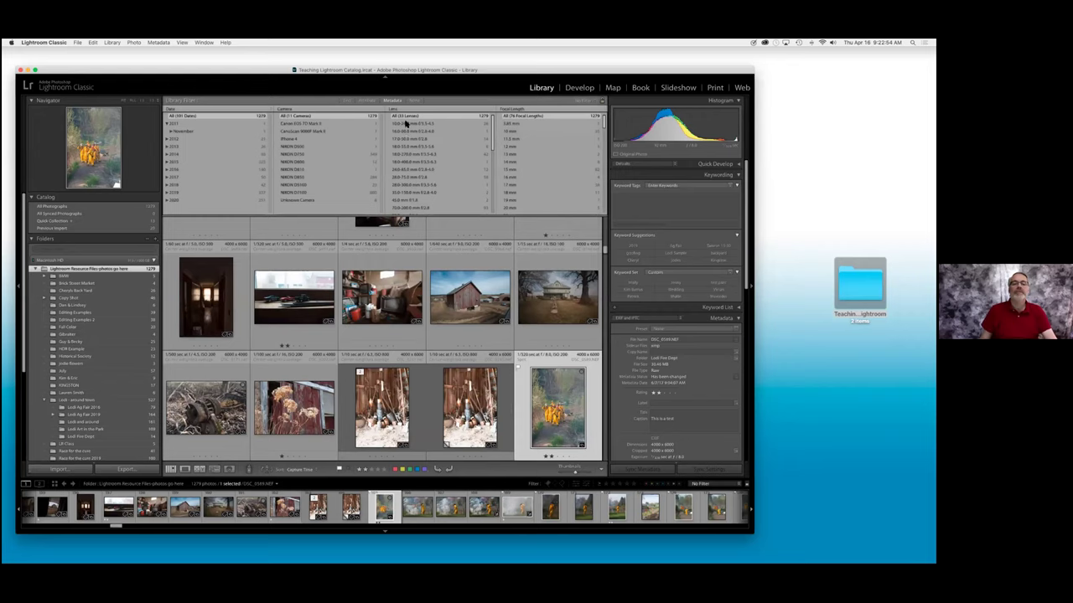
Look through the lenses listed in the metadata filter for the top-level resource folder.
{"action": "scroll", "coordinate": [423, 144], "scroll_direction": "down", "scroll_amount": 1}
{"action": "scroll", "coordinate": [415, 159], "scroll_direction": "down", "scroll_amount": 2}
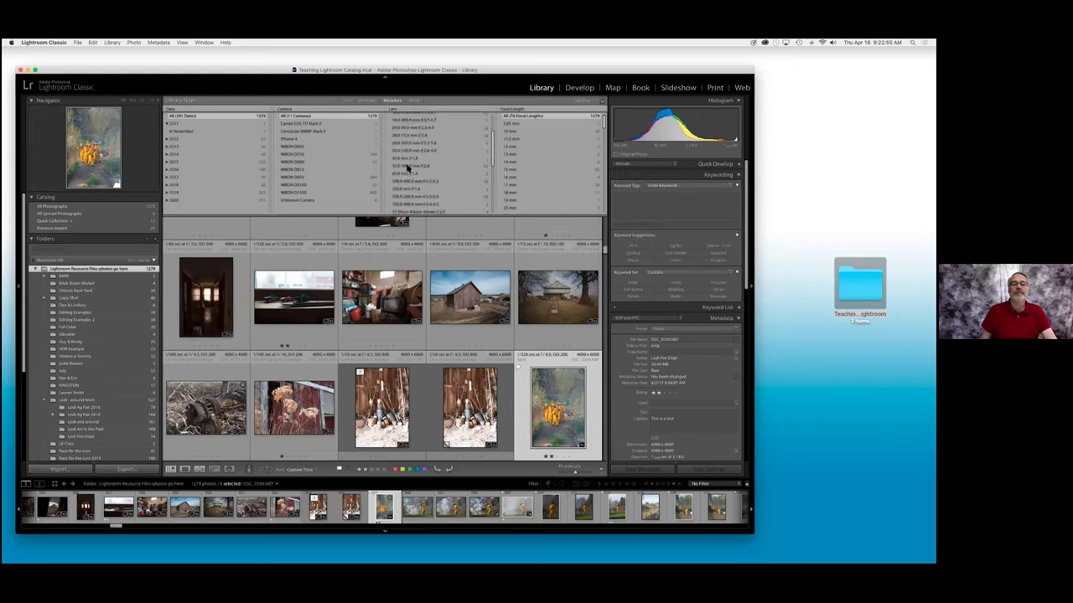
{"action": "scroll", "coordinate": [404, 171], "scroll_direction": "down", "scroll_amount": 2}
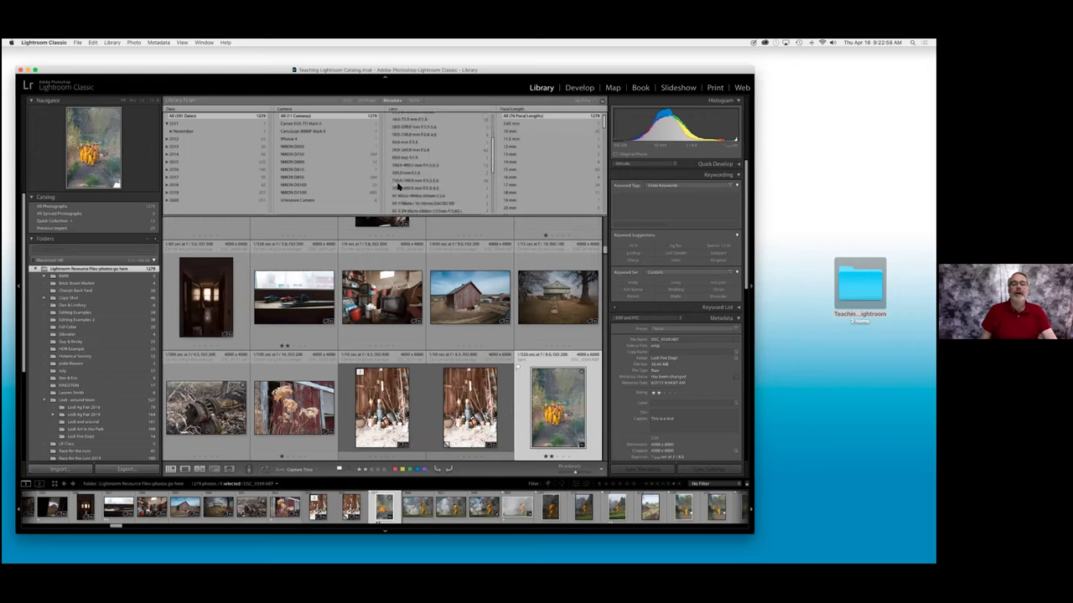
{"action": "scroll", "coordinate": [424, 184], "scroll_direction": "down", "scroll_amount": 3}
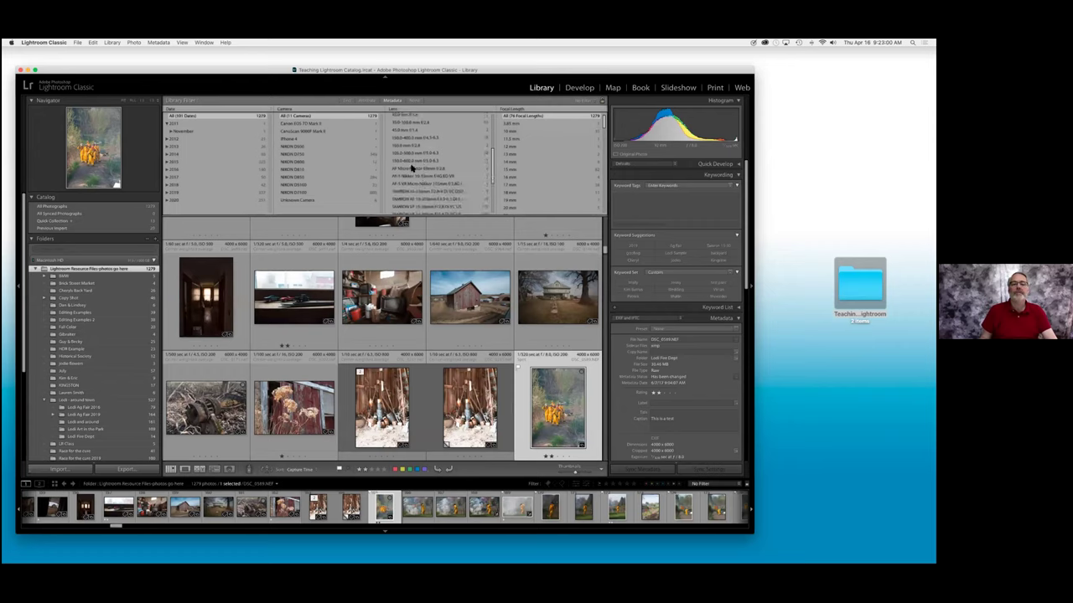
{"action": "scroll", "coordinate": [414, 193], "scroll_direction": "down", "scroll_amount": 2}
{"action": "scroll", "coordinate": [429, 154], "scroll_direction": "down", "scroll_amount": 5}
{"action": "scroll", "coordinate": [457, 178], "scroll_direction": "up", "scroll_amount": 3}
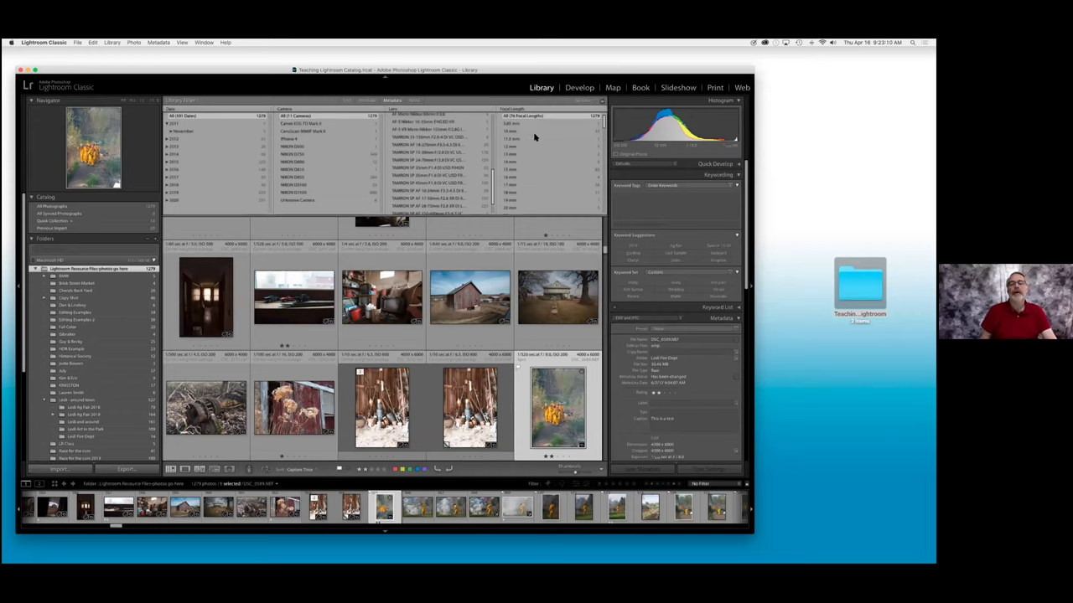
Look through the full range of values in the Focal Length column of the metadata filter.
{"action": "scroll", "coordinate": [541, 135], "scroll_direction": "down", "scroll_amount": 3}
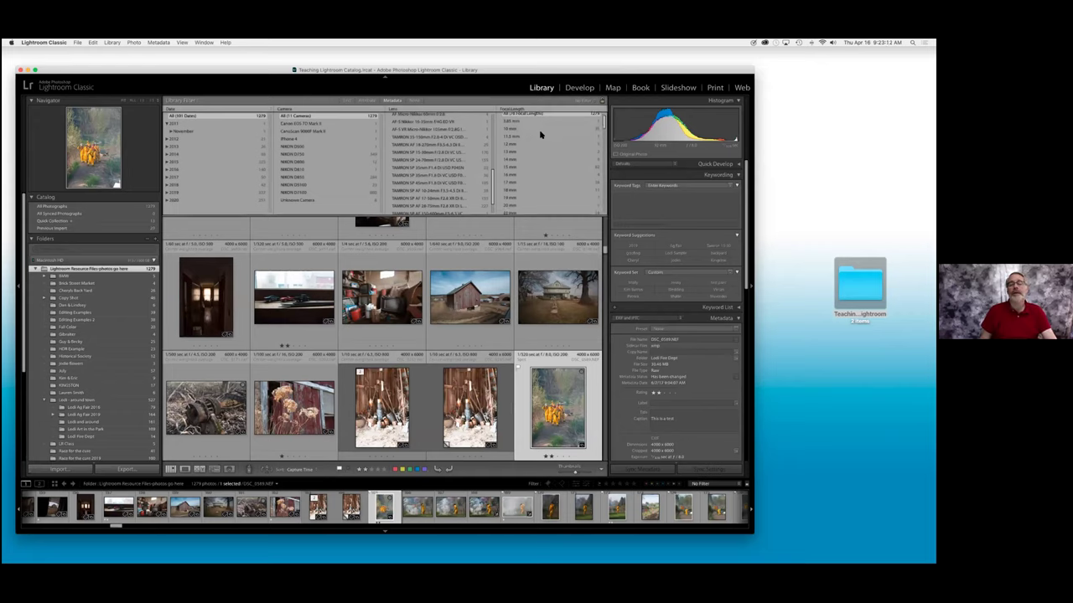
{"action": "scroll", "coordinate": [541, 138], "scroll_direction": "down", "scroll_amount": 4}
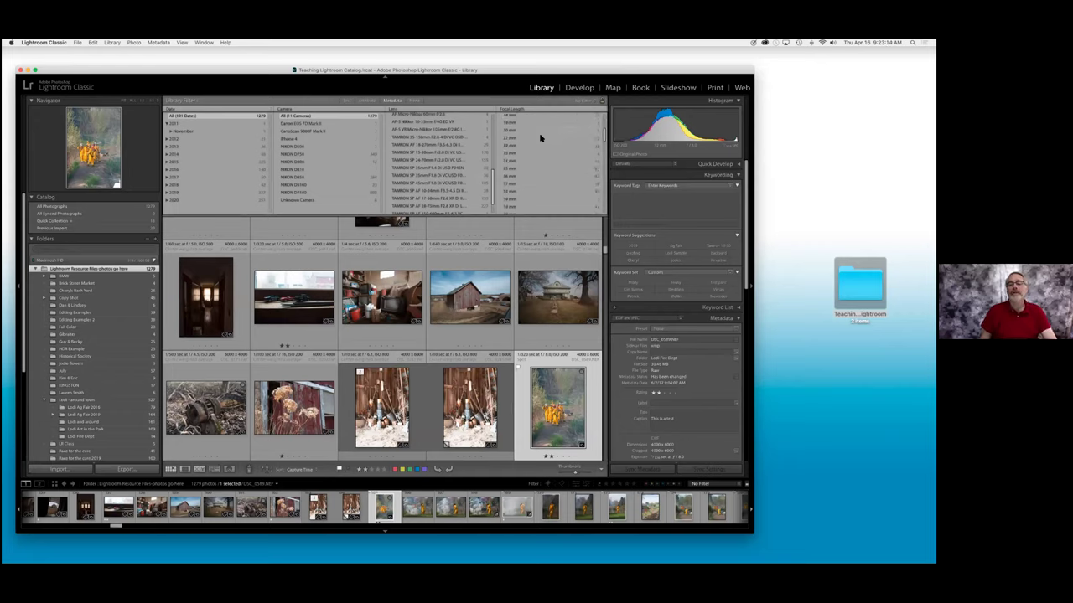
{"action": "scroll", "coordinate": [528, 141], "scroll_direction": "up", "scroll_amount": 1}
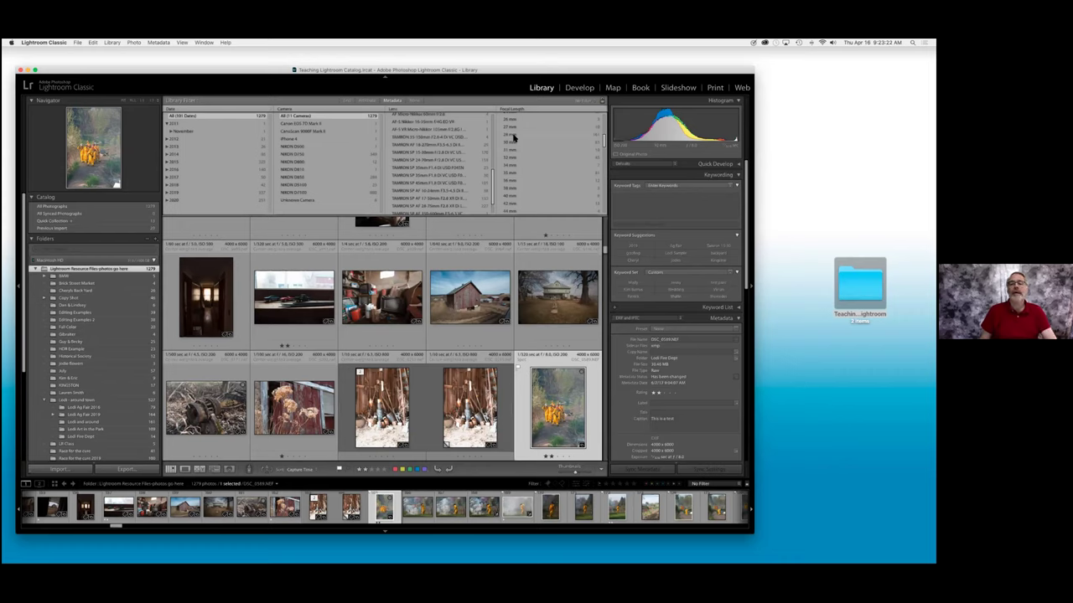
{"action": "scroll", "coordinate": [552, 147], "scroll_direction": "down", "scroll_amount": 8}
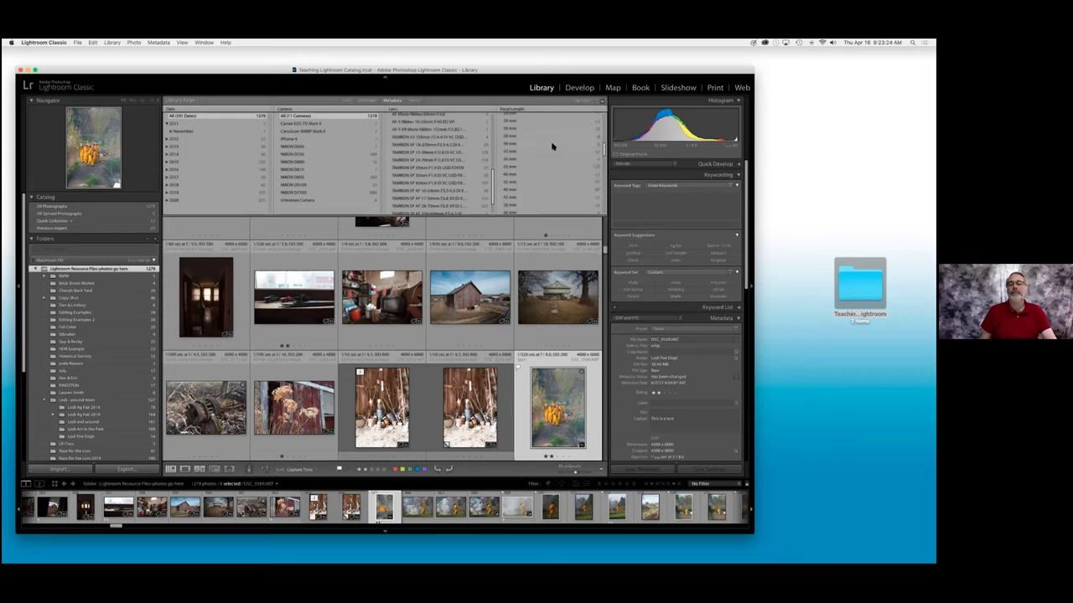
{"action": "scroll", "coordinate": [552, 146], "scroll_direction": "down", "scroll_amount": 15}
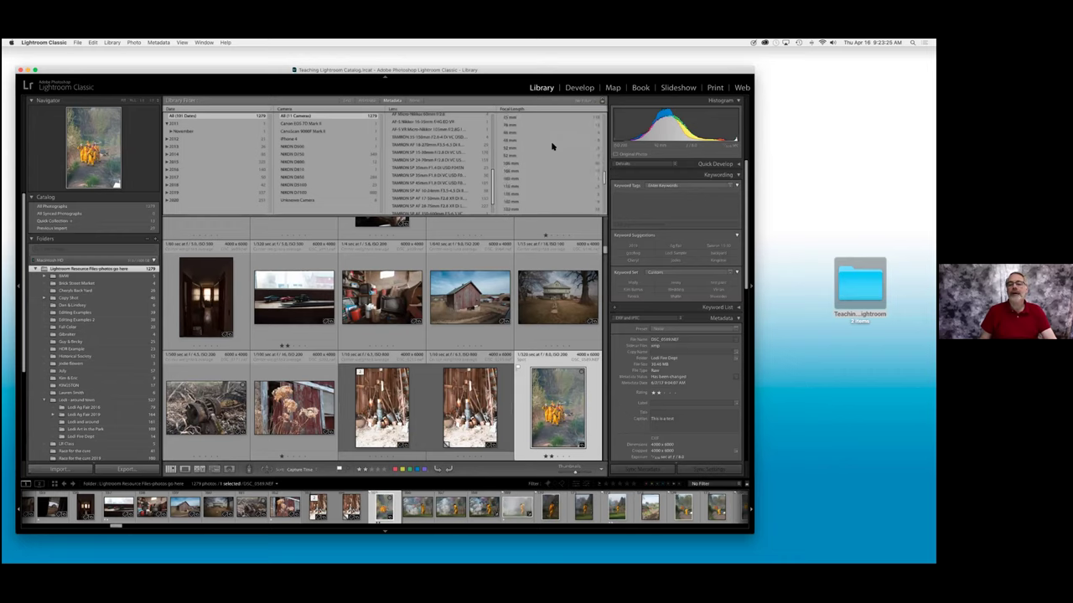
{"action": "scroll", "coordinate": [552, 146], "scroll_direction": "down", "scroll_amount": 8}
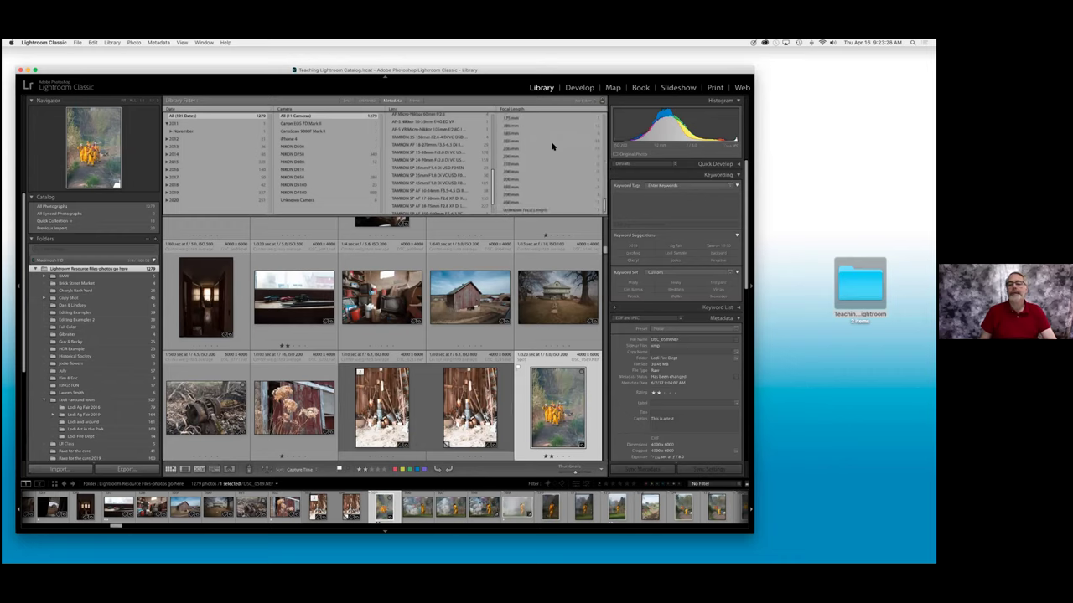
{"action": "scroll", "coordinate": [551, 195], "scroll_direction": "up", "scroll_amount": 10}
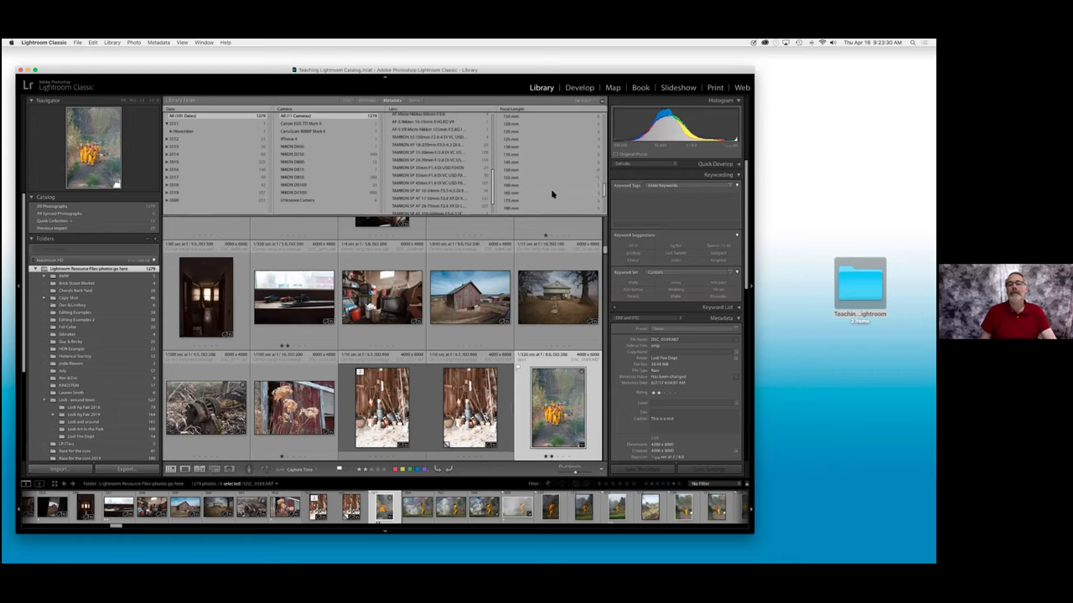
{"action": "scroll", "coordinate": [551, 193], "scroll_direction": "up", "scroll_amount": 6}
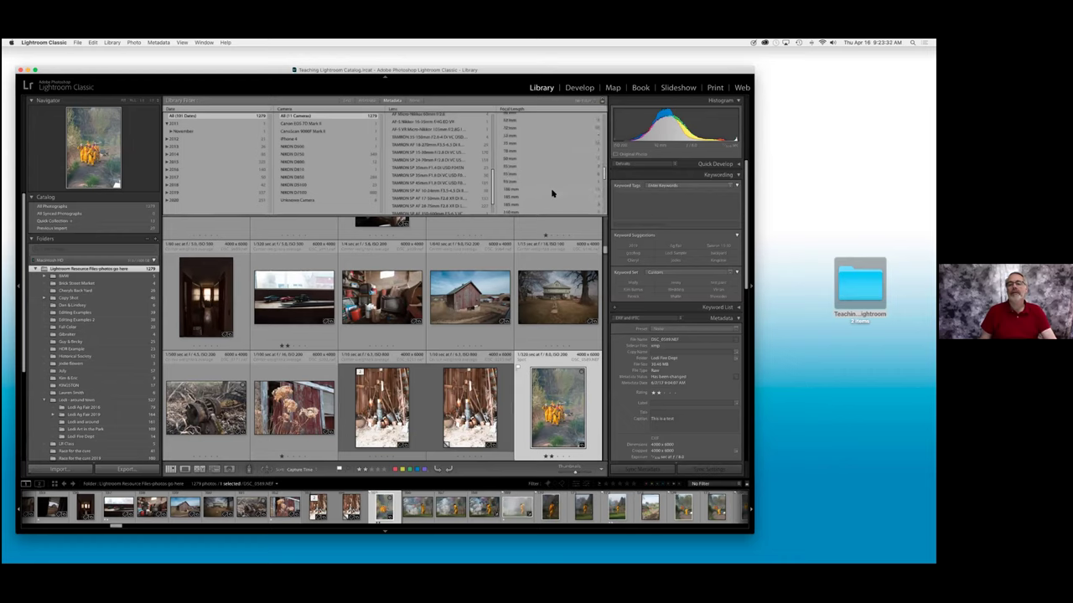
{"action": "scroll", "coordinate": [550, 191], "scroll_direction": "up", "scroll_amount": 4}
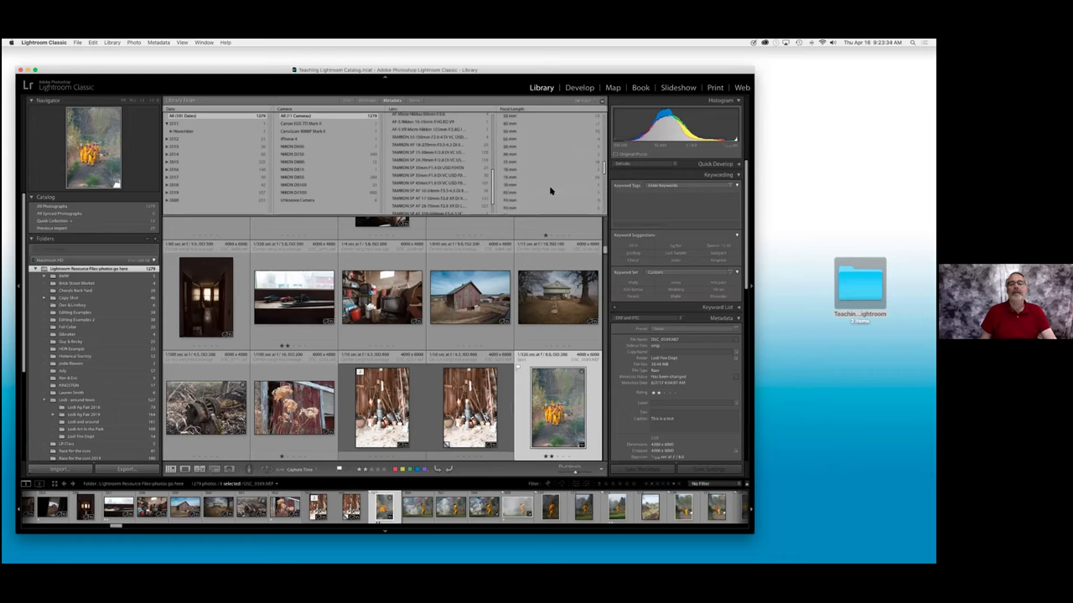
Return the lens list to its beginning and show only the photos shot at the 58 mm focal length.
{"action": "left_click_drag", "start_coordinate": [492, 182], "coordinate": [493, 123]}
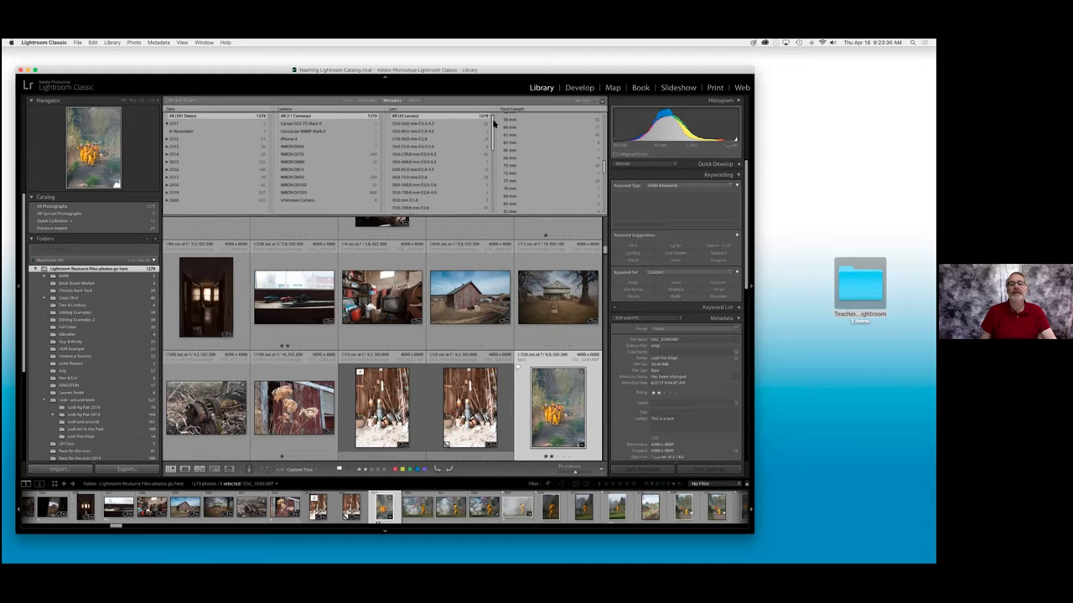
{"action": "scroll", "coordinate": [541, 159], "scroll_direction": "up", "scroll_amount": 3}
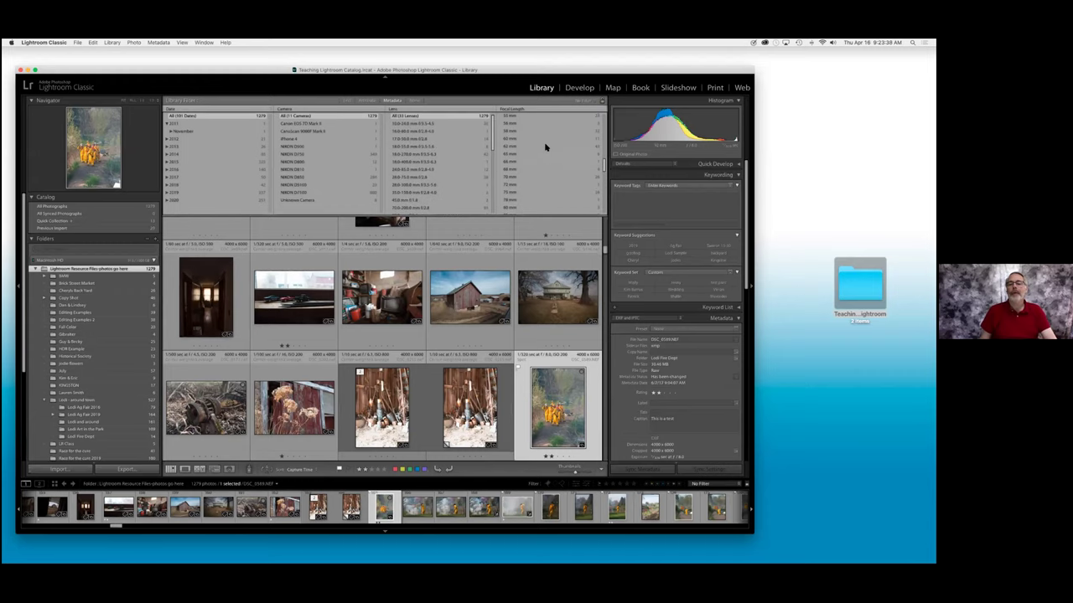
{"action": "left_click", "coordinate": [522, 139]}
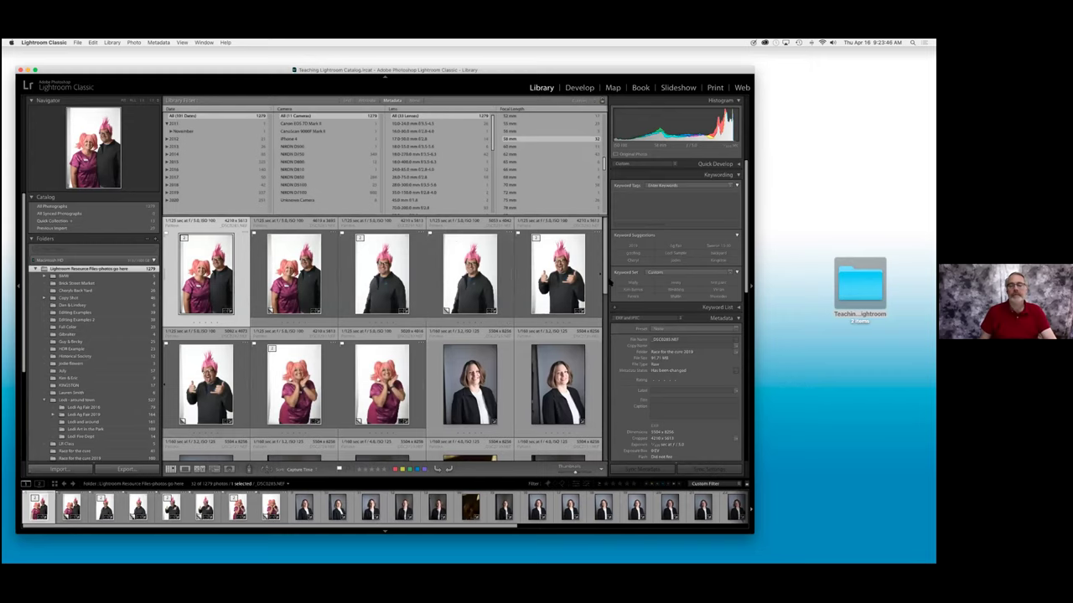
View the photo of the pink-haired man making hand signs in Loupe view, return to the grid, and browse the other focal lengths.
{"action": "double_click", "coordinate": [559, 276]}
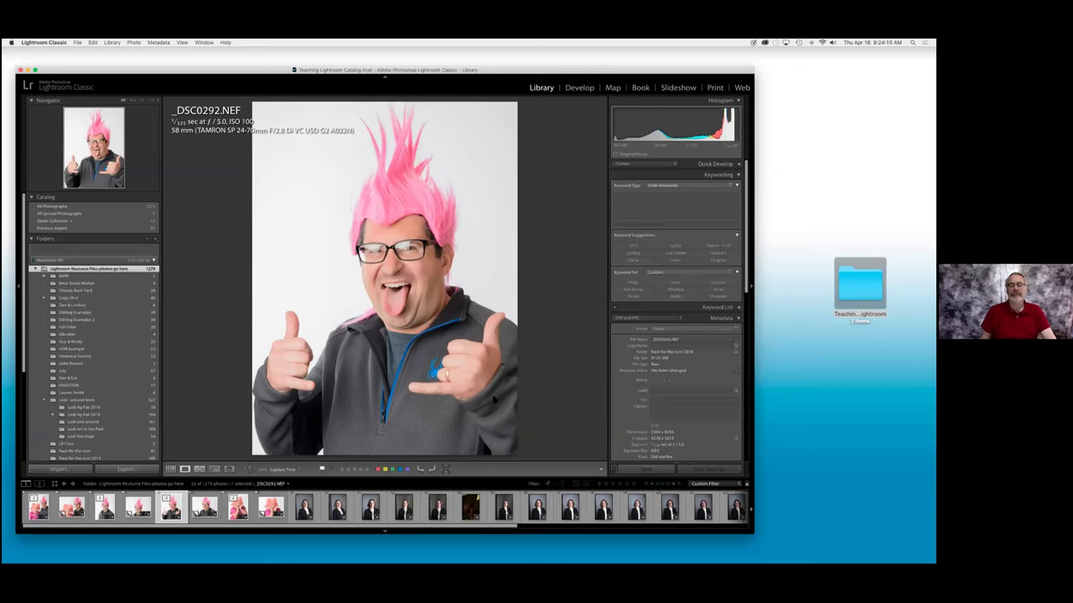
{"action": "key", "text": "g"}
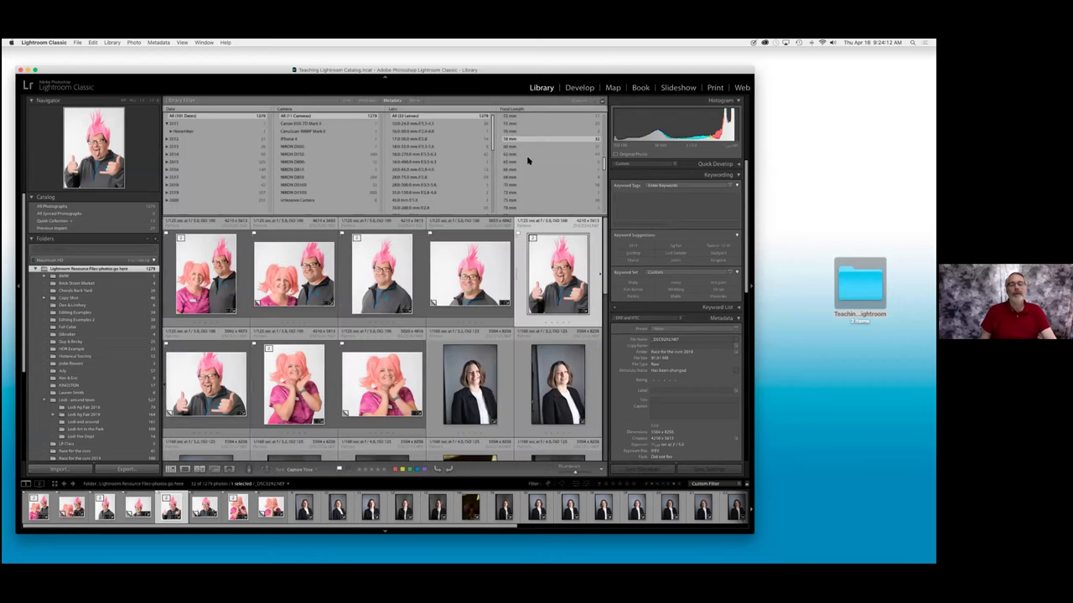
{"action": "scroll", "coordinate": [526, 130], "scroll_direction": "down", "scroll_amount": 3}
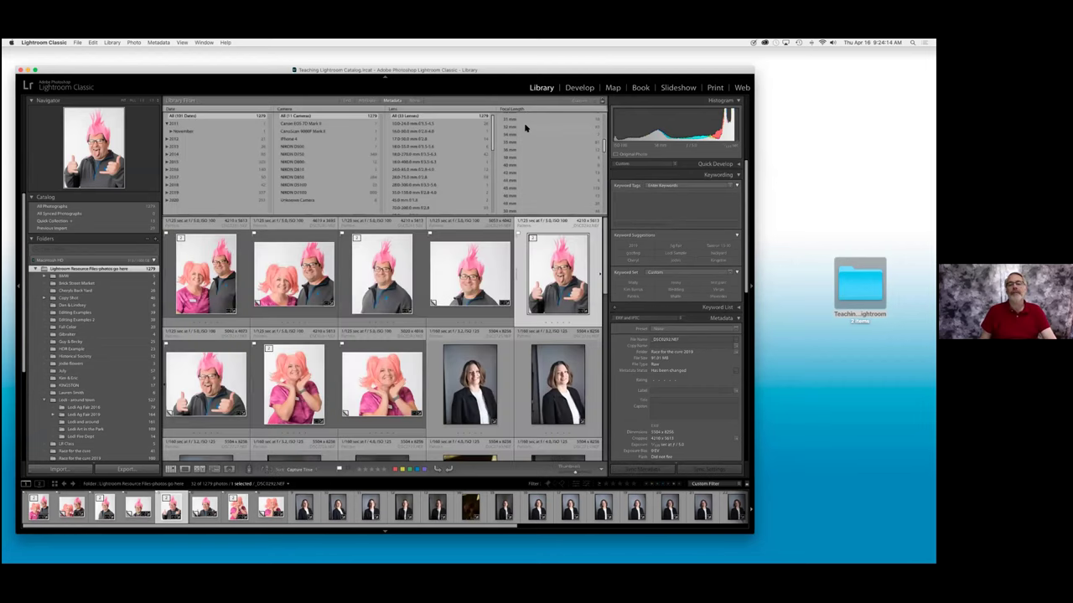
{"action": "scroll", "coordinate": [527, 134], "scroll_direction": "up", "scroll_amount": 1}
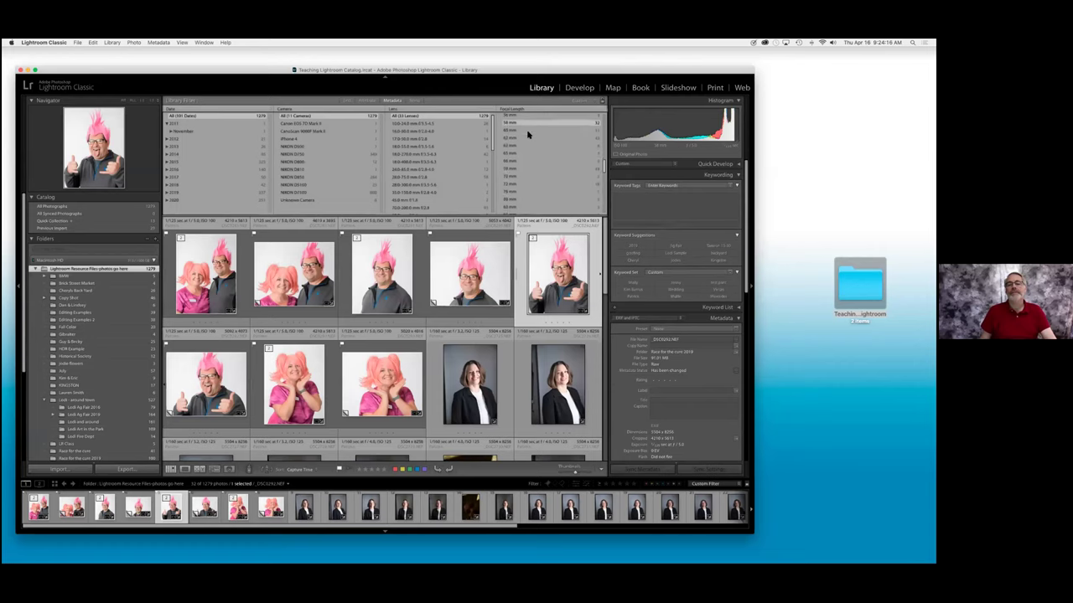
{"action": "scroll", "coordinate": [517, 137], "scroll_direction": "up", "scroll_amount": 5}
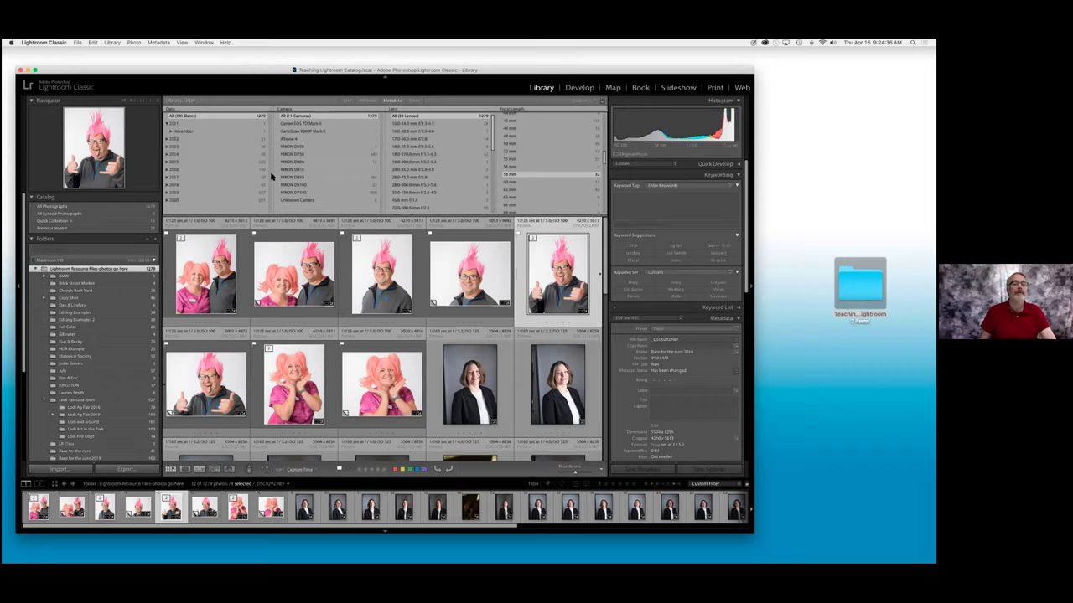
Filter to the 2015 photos, expand the year to show only May 2015, and look through that set.
{"action": "left_click", "coordinate": [174, 164]}
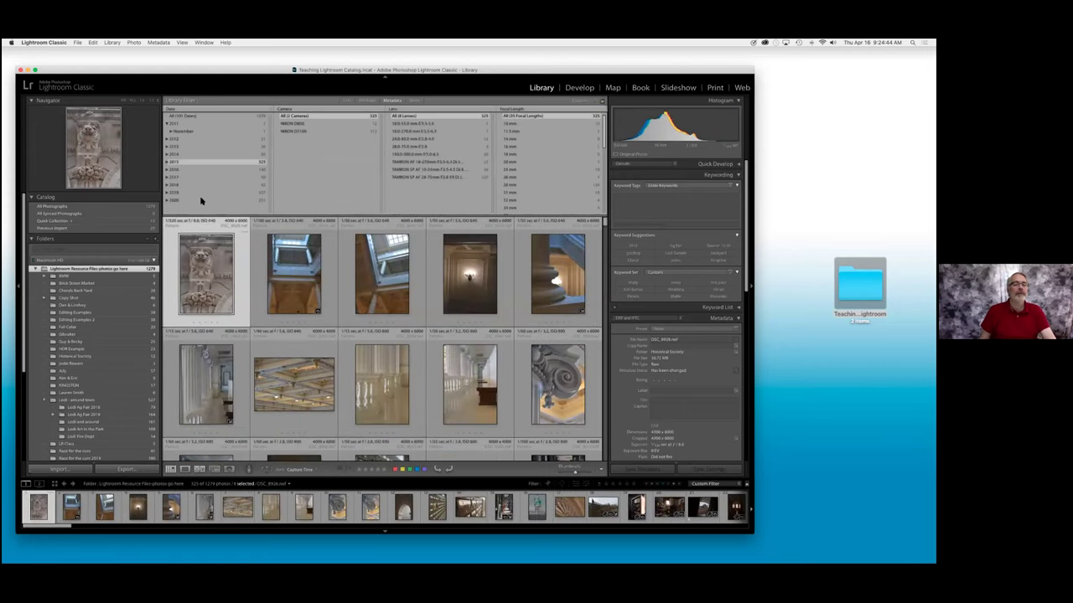
{"action": "left_click", "coordinate": [167, 164]}
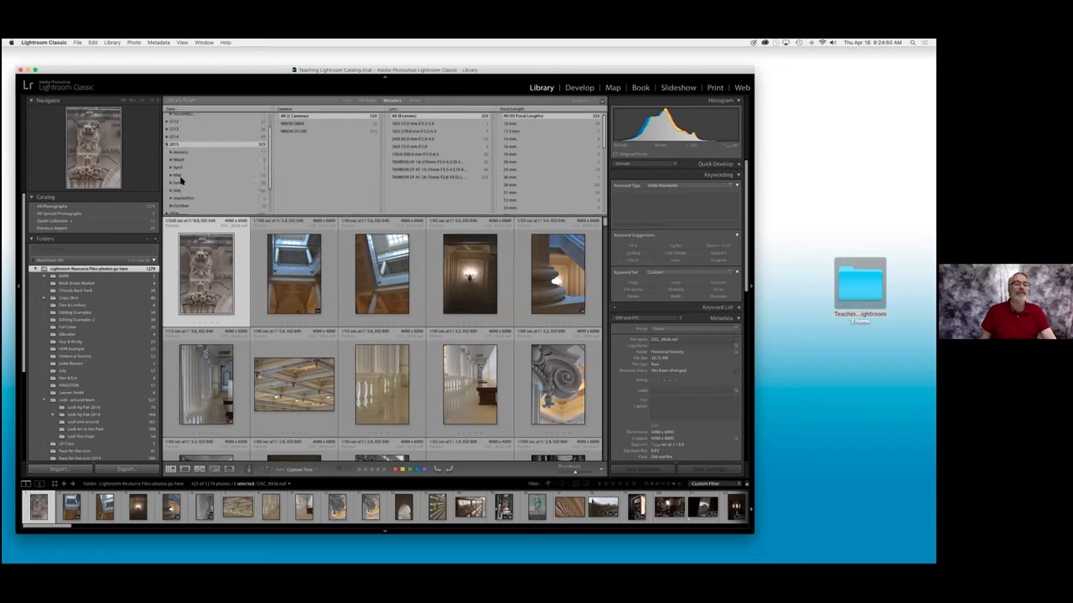
{"action": "left_click", "coordinate": [180, 175]}
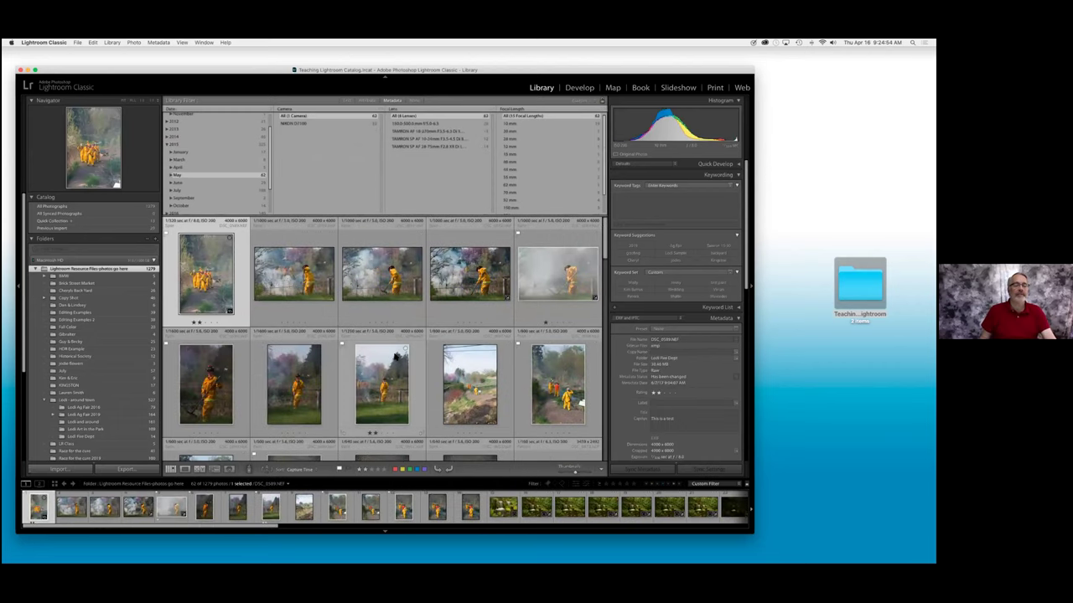
{"action": "scroll", "coordinate": [400, 355], "scroll_direction": "down", "scroll_amount": 5}
{"action": "scroll", "coordinate": [399, 355], "scroll_direction": "down", "scroll_amount": 6}
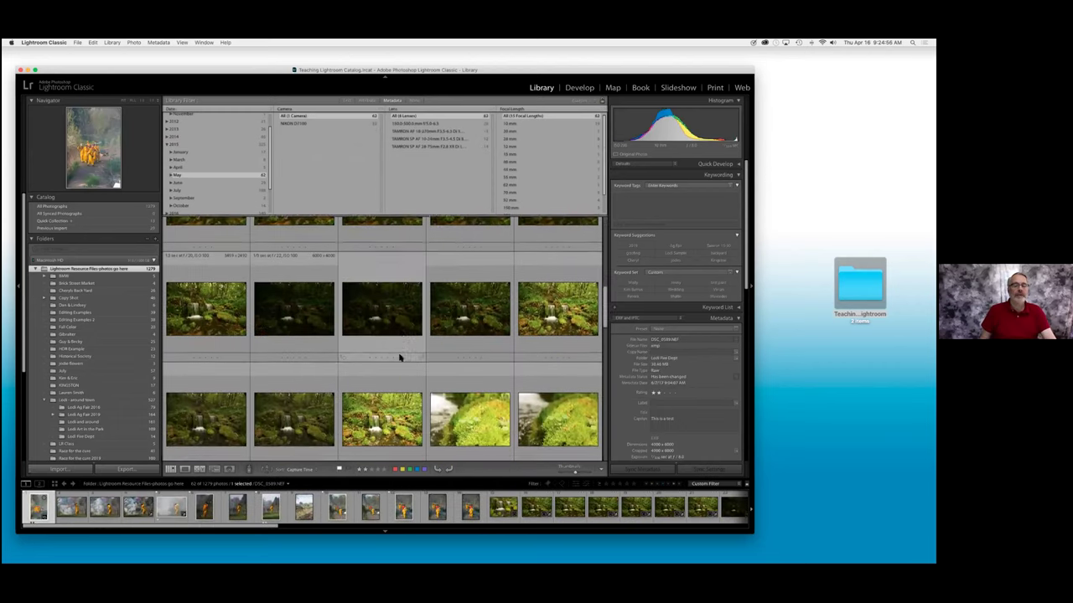
{"action": "scroll", "coordinate": [400, 356], "scroll_direction": "down", "scroll_amount": 4}
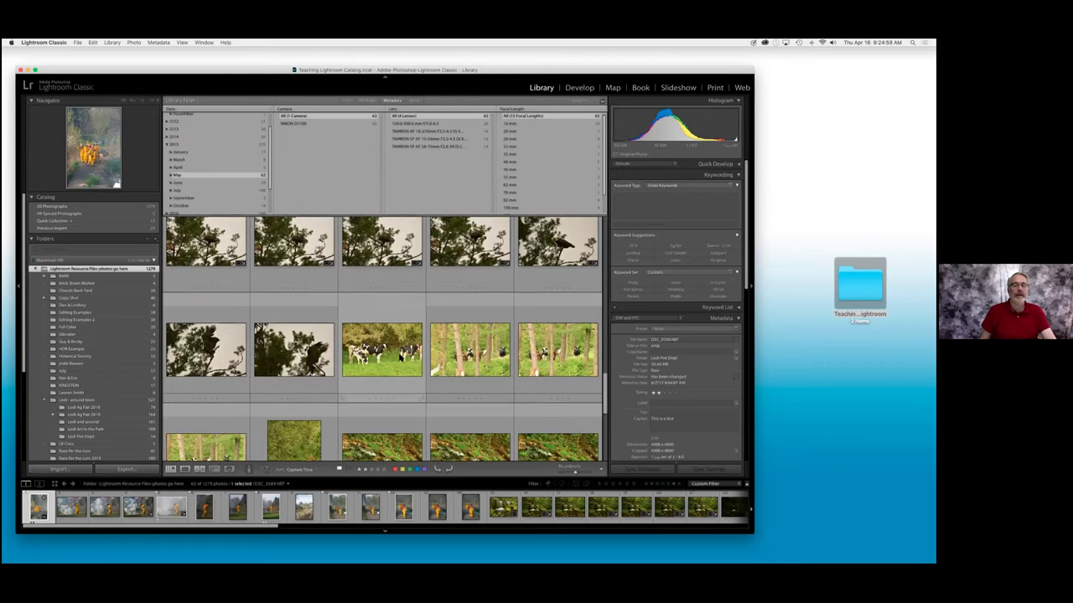
{"action": "scroll", "coordinate": [400, 355], "scroll_direction": "up", "scroll_amount": 8}
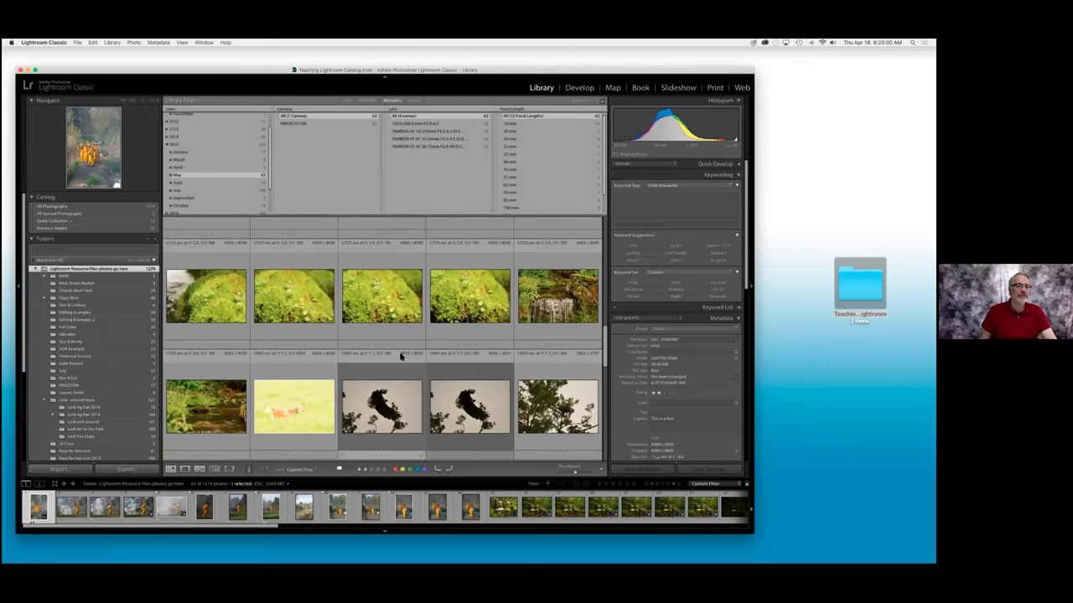
{"action": "scroll", "coordinate": [400, 322], "scroll_direction": "up", "scroll_amount": 4}
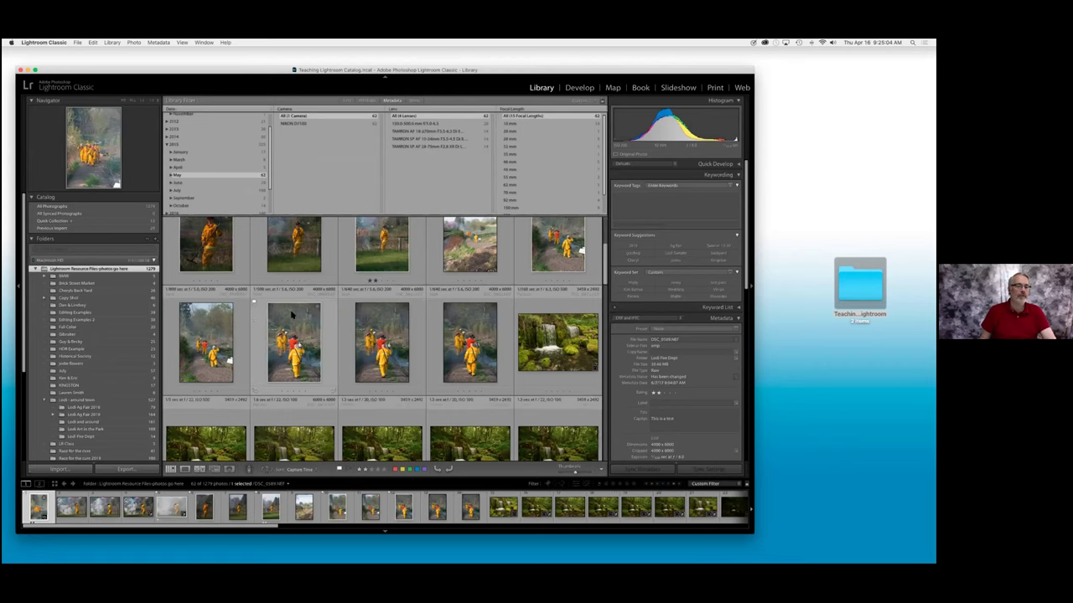
{"action": "scroll", "coordinate": [290, 309], "scroll_direction": "up", "scroll_amount": 2}
{"action": "scroll", "coordinate": [287, 316], "scroll_direction": "up", "scroll_amount": 1}
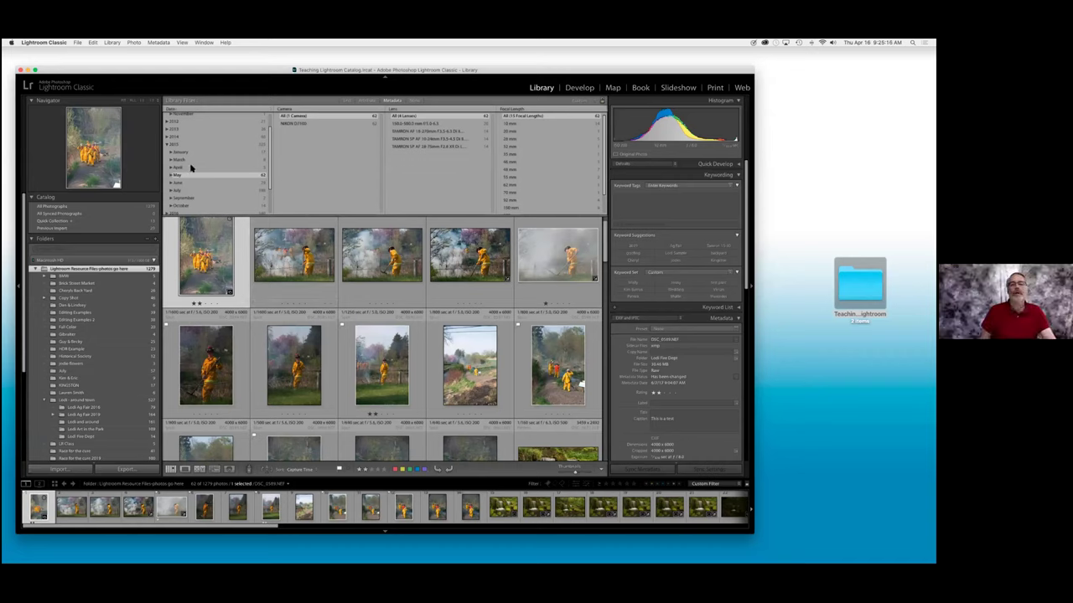
Reset the date filter to all dates and use the text filter to search any searchable field for the person's first name.
{"action": "scroll", "coordinate": [184, 141], "scroll_direction": "up", "scroll_amount": 3}
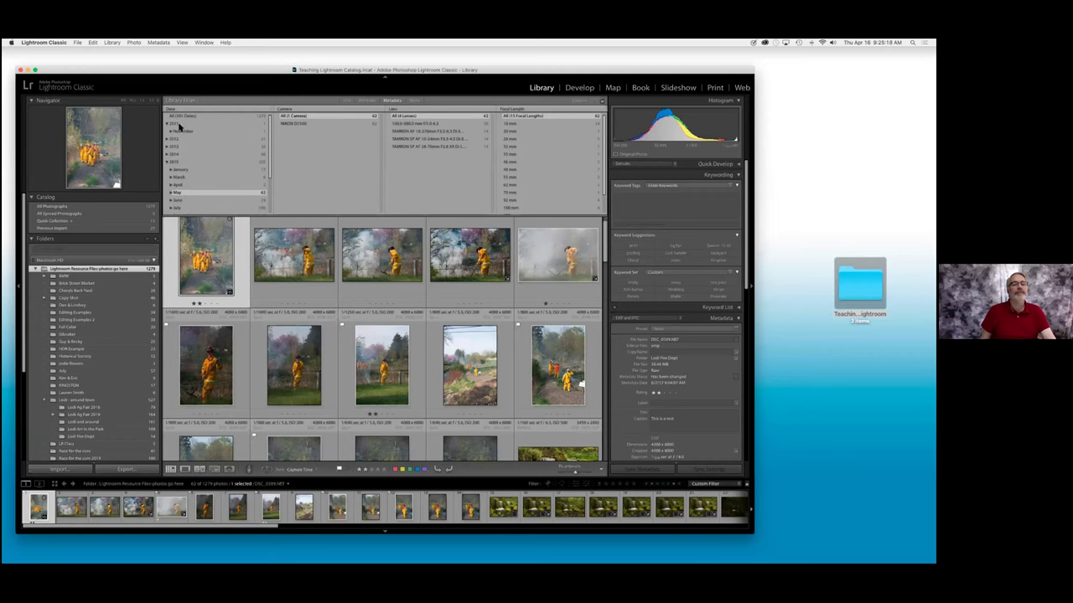
{"action": "left_click", "coordinate": [184, 117]}
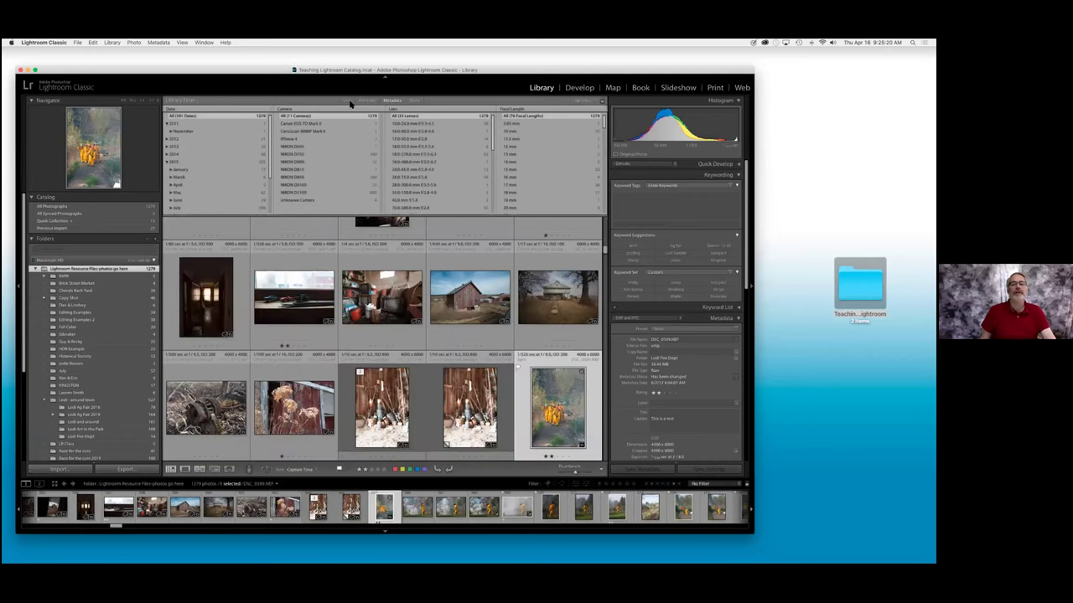
{"action": "left_click", "coordinate": [347, 101]}
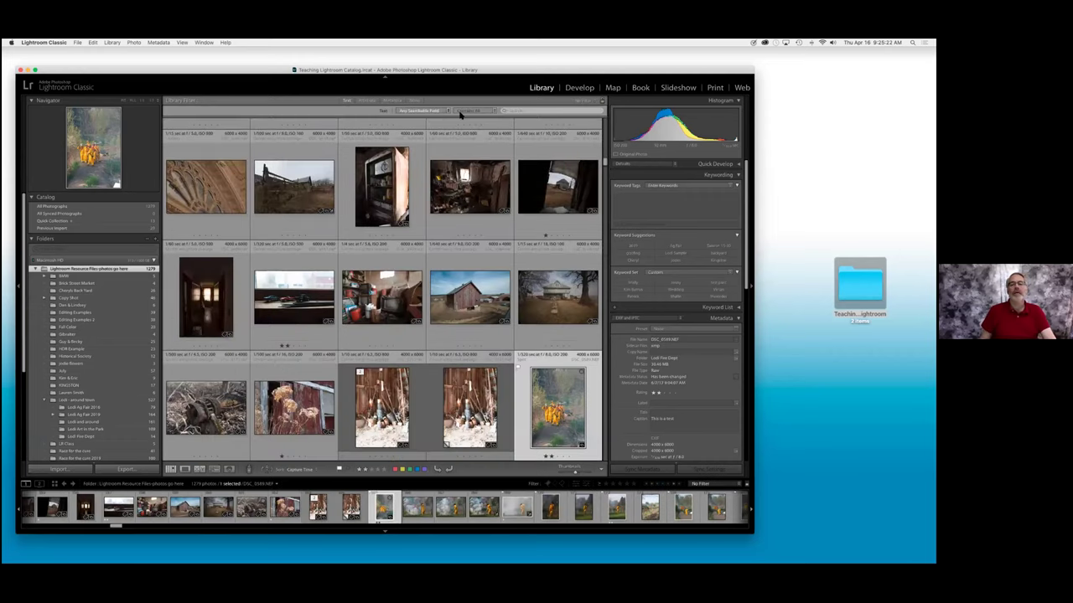
{"action": "left_click", "coordinate": [545, 111]}
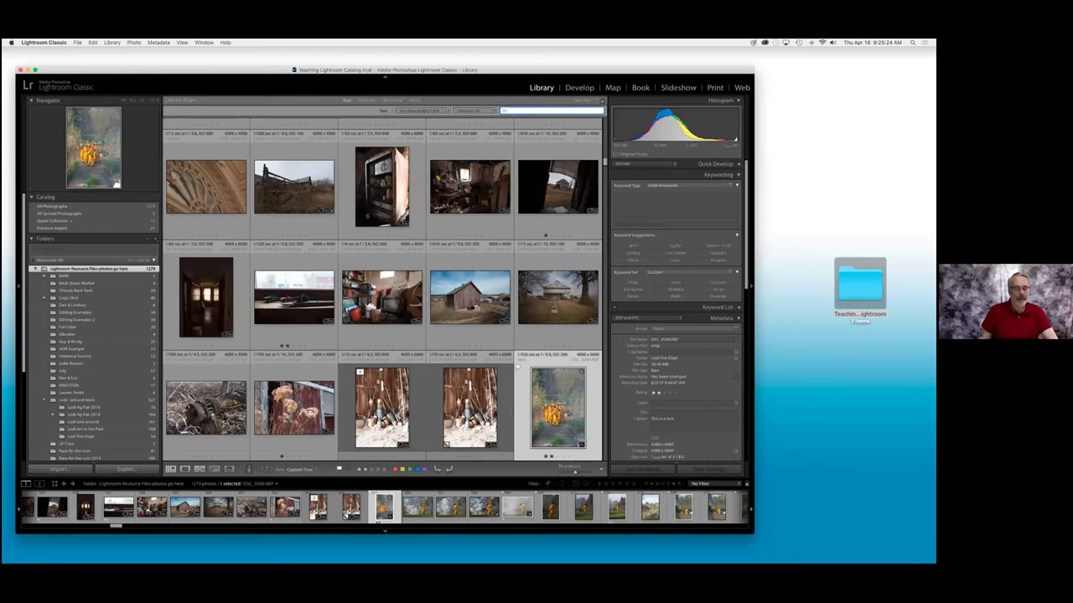
{"action": "type", "text": "ri"}
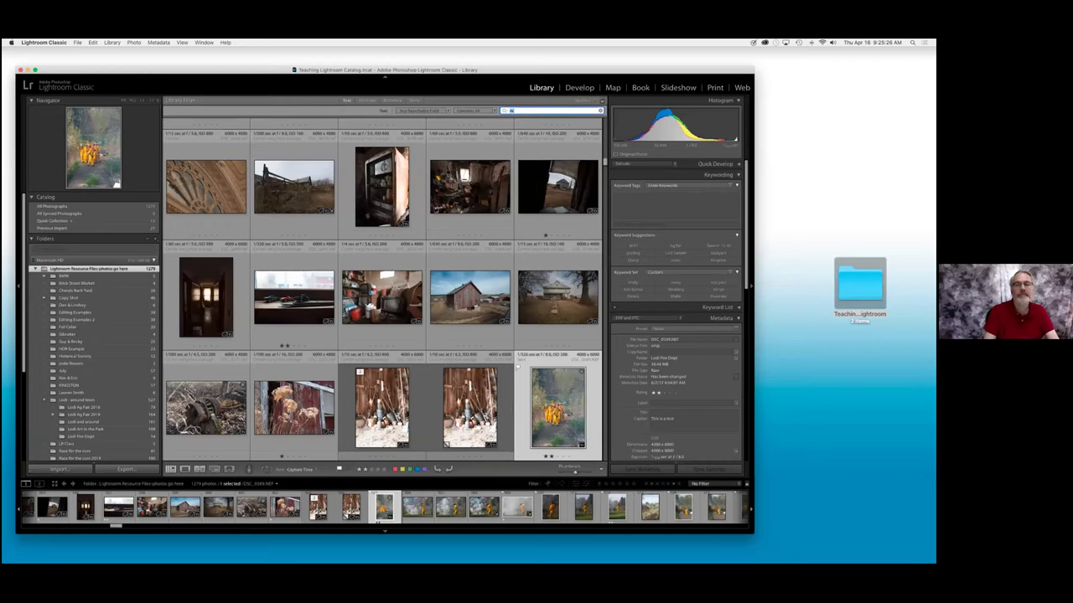
{"action": "type", "text": "c"}
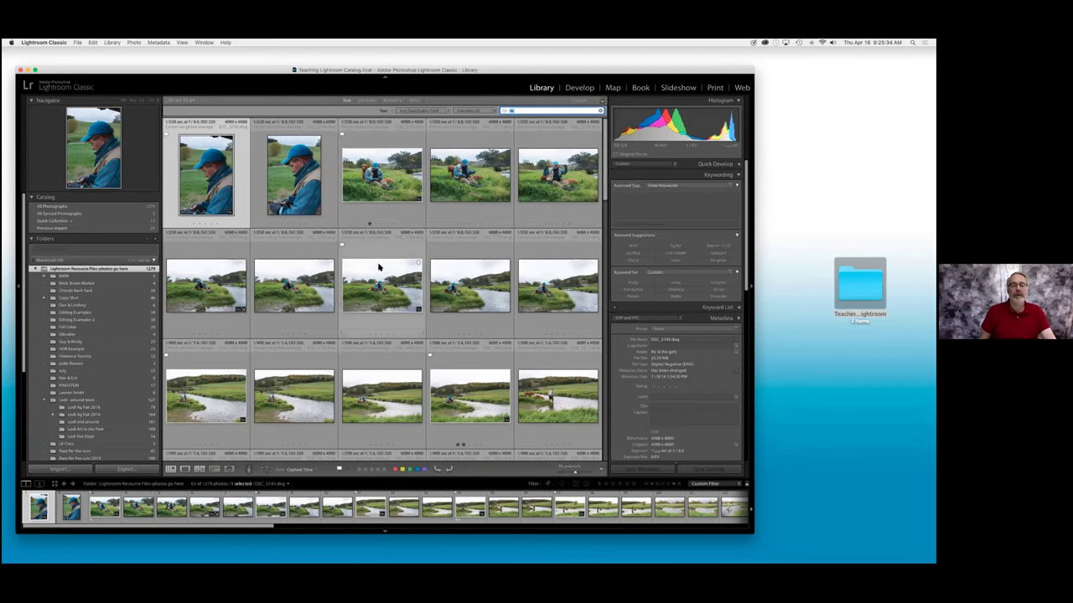
Look through the fishing photos found by the name search and return to the beginning of the grid.
{"action": "scroll", "coordinate": [380, 270], "scroll_direction": "down", "scroll_amount": 2}
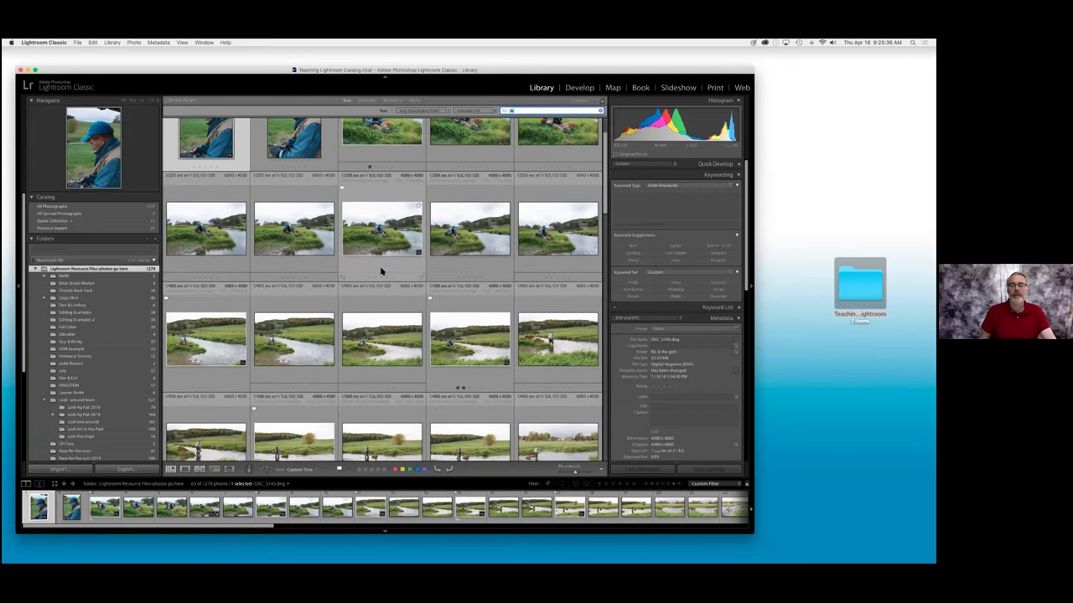
{"action": "scroll", "coordinate": [381, 270], "scroll_direction": "down", "scroll_amount": 3}
{"action": "scroll", "coordinate": [382, 268], "scroll_direction": "down", "scroll_amount": 5}
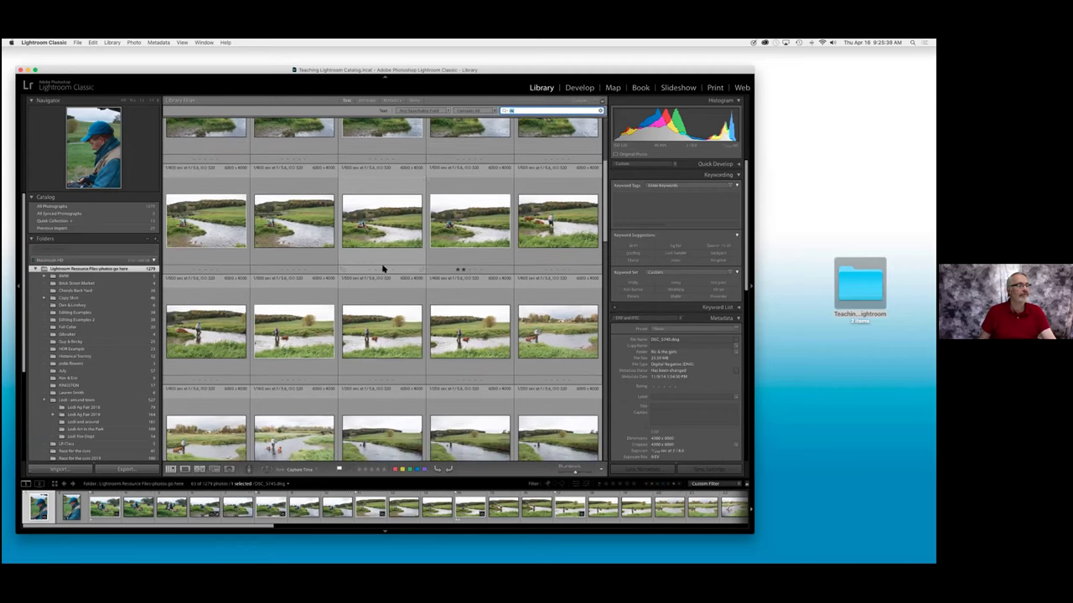
{"action": "scroll", "coordinate": [382, 268], "scroll_direction": "down", "scroll_amount": 4}
{"action": "scroll", "coordinate": [418, 257], "scroll_direction": "up", "scroll_amount": 5}
{"action": "scroll", "coordinate": [418, 256], "scroll_direction": "up", "scroll_amount": 5}
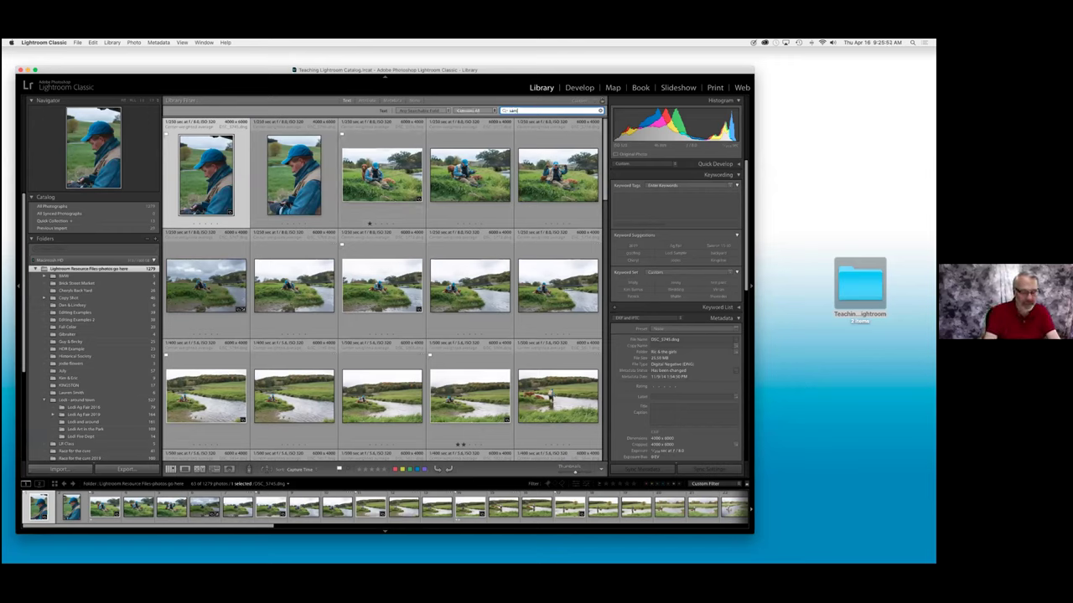
Search any searchable field for "sample" and set the text matching rule to Contains.
{"action": "type", "text": "le"}
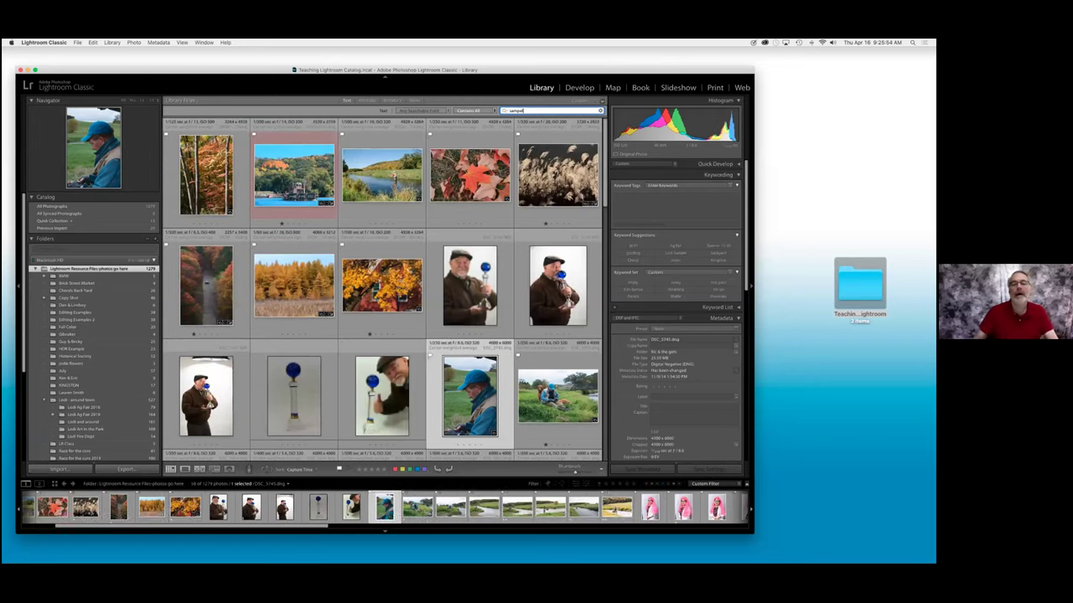
{"action": "key", "text": "BackSpace"}
{"action": "key", "text": "BackSpace"}
{"action": "type", "text": "le"}
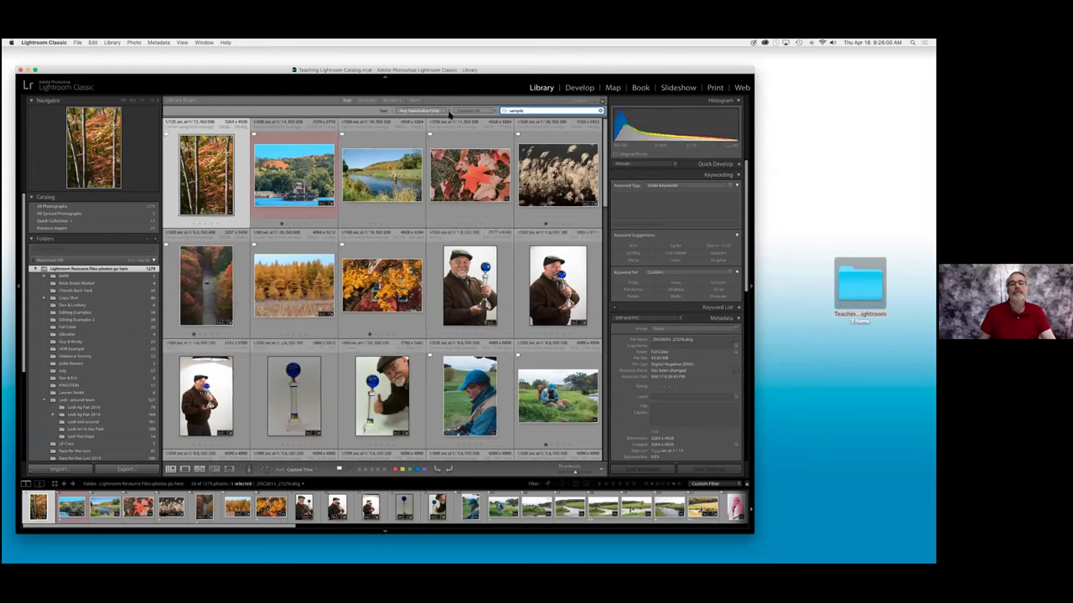
{"action": "left_click", "coordinate": [494, 111]}
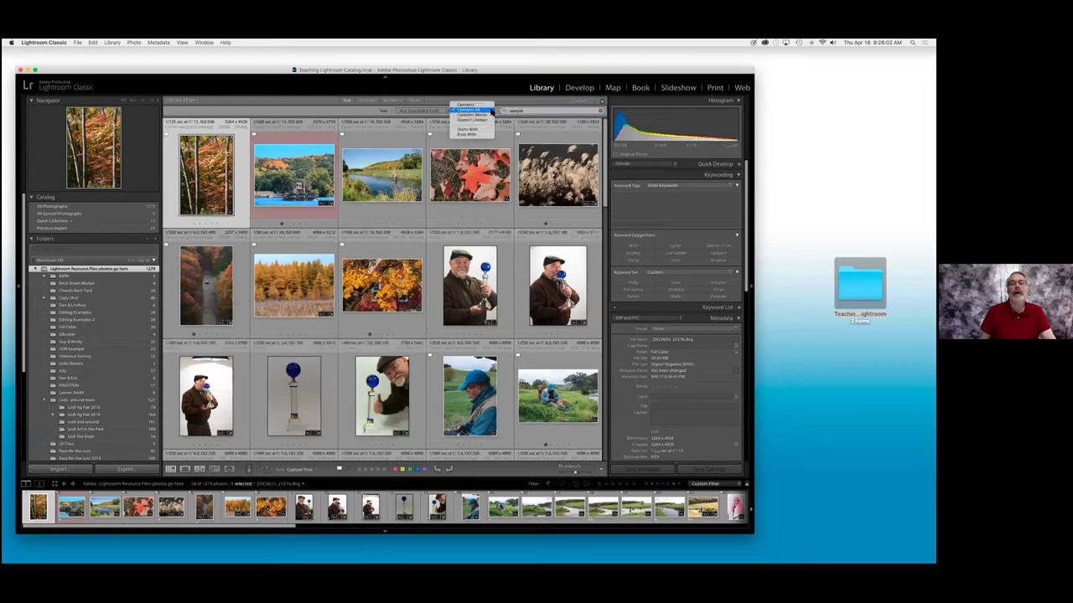
{"action": "left_click", "coordinate": [484, 105]}
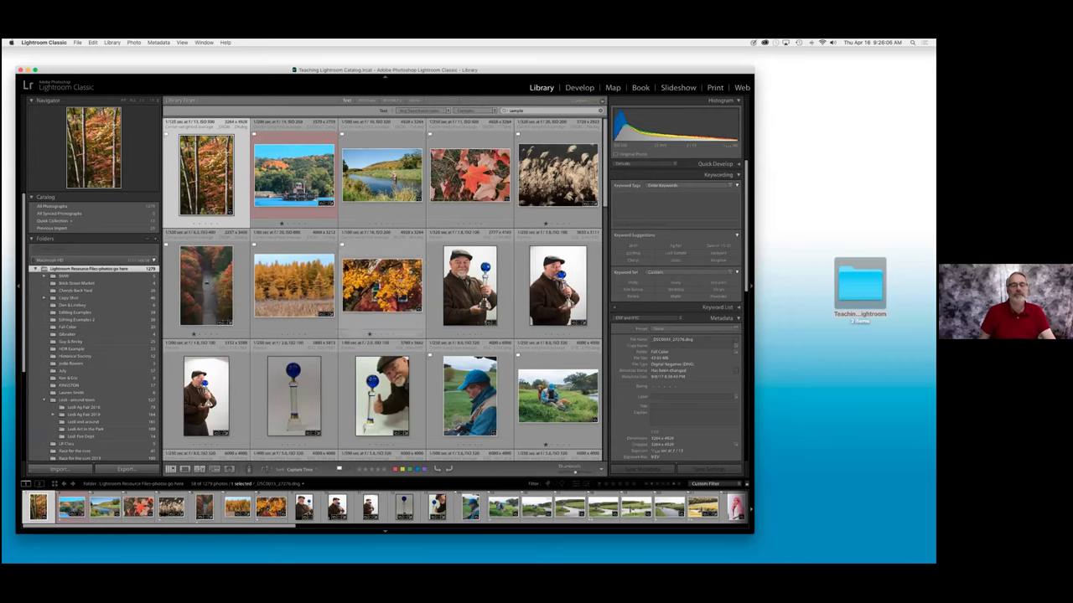
Look through the matching photos and select a photo of the bare tree against the white wall to check its keywords.
{"action": "scroll", "coordinate": [365, 291], "scroll_direction": "down", "scroll_amount": 10}
{"action": "scroll", "coordinate": [365, 290], "scroll_direction": "down", "scroll_amount": 15}
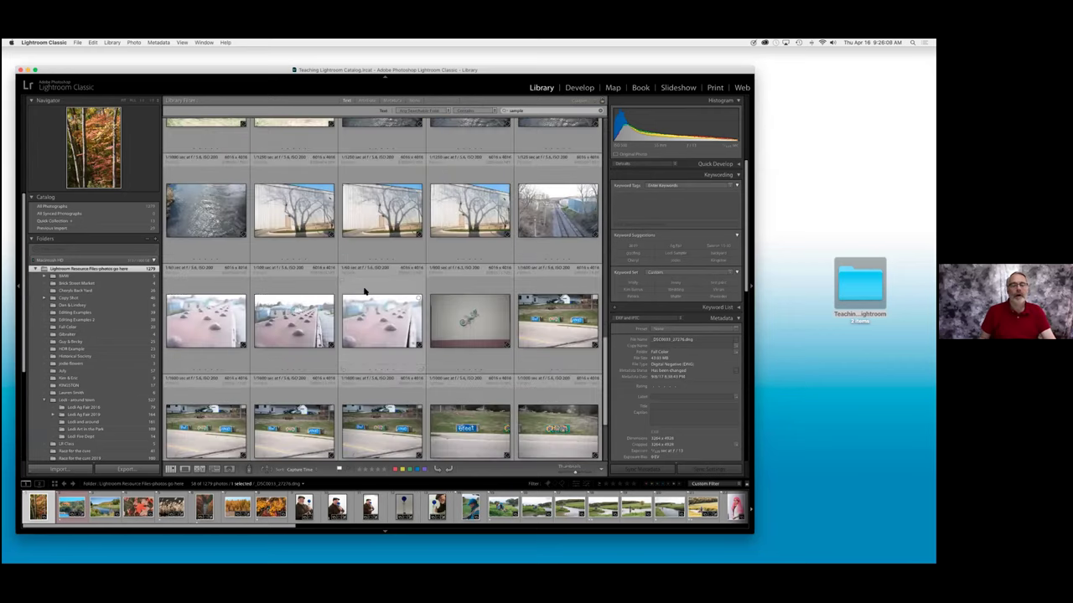
{"action": "scroll", "coordinate": [364, 291], "scroll_direction": "up", "scroll_amount": 3}
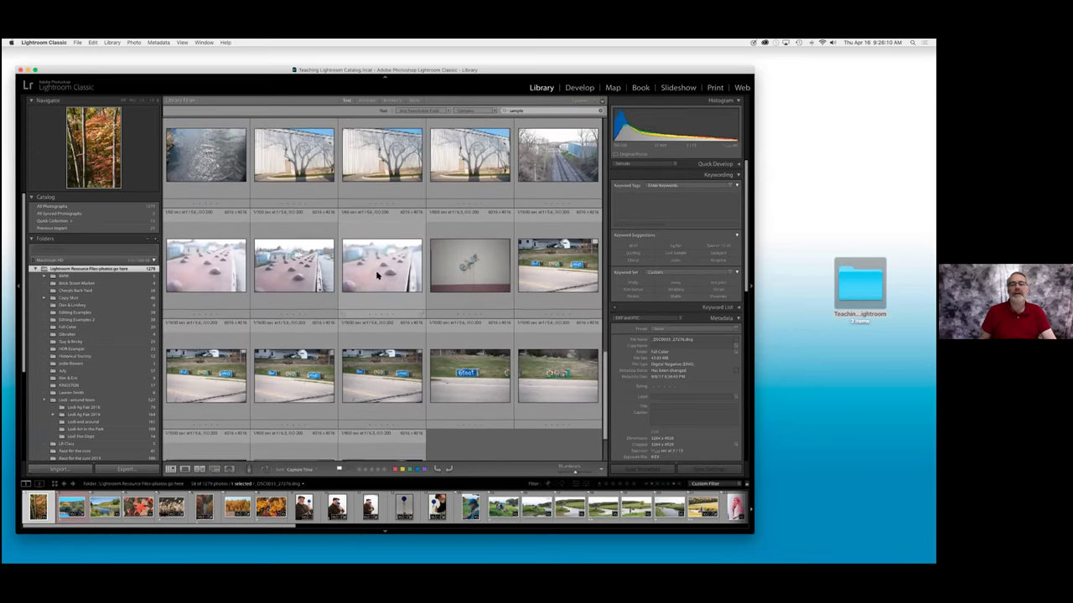
{"action": "left_click", "coordinate": [376, 199]}
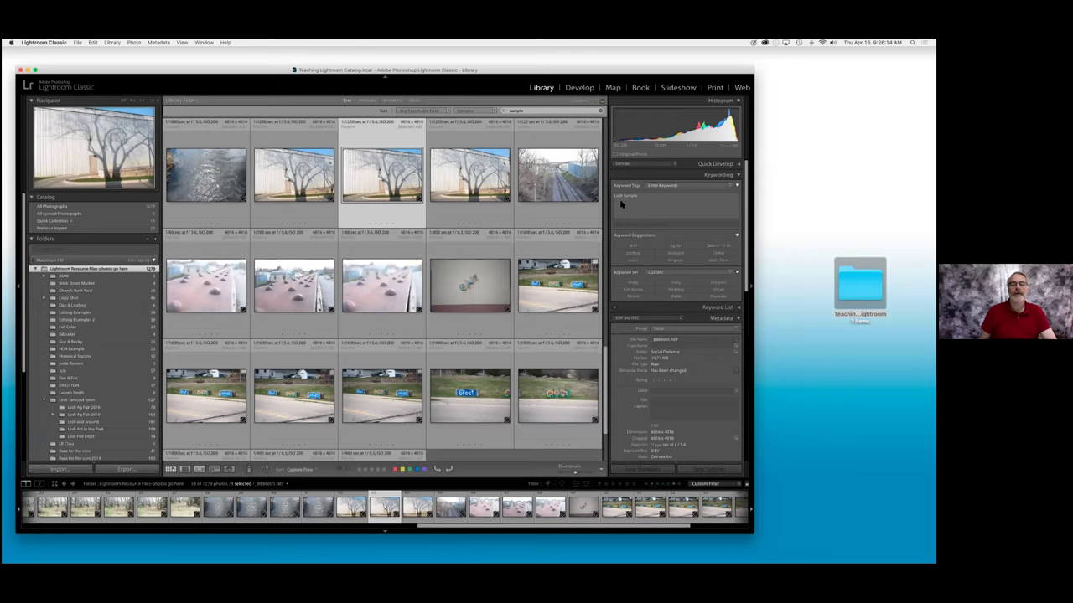
Set the text matching rule to Contains All and extend the search text to "lodi sample".
{"action": "left_click", "coordinate": [483, 110]}
{"action": "left_click", "coordinate": [474, 118]}
{"action": "left_click", "coordinate": [517, 110]}
{"action": "type", "text": "sample"}
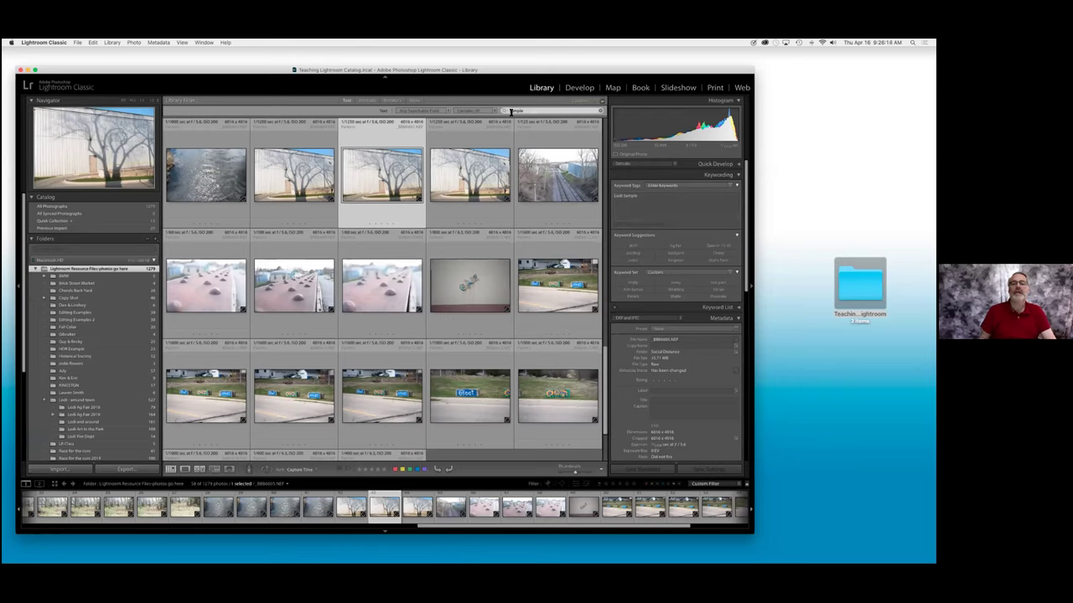
{"action": "left_click", "coordinate": [510, 111]}
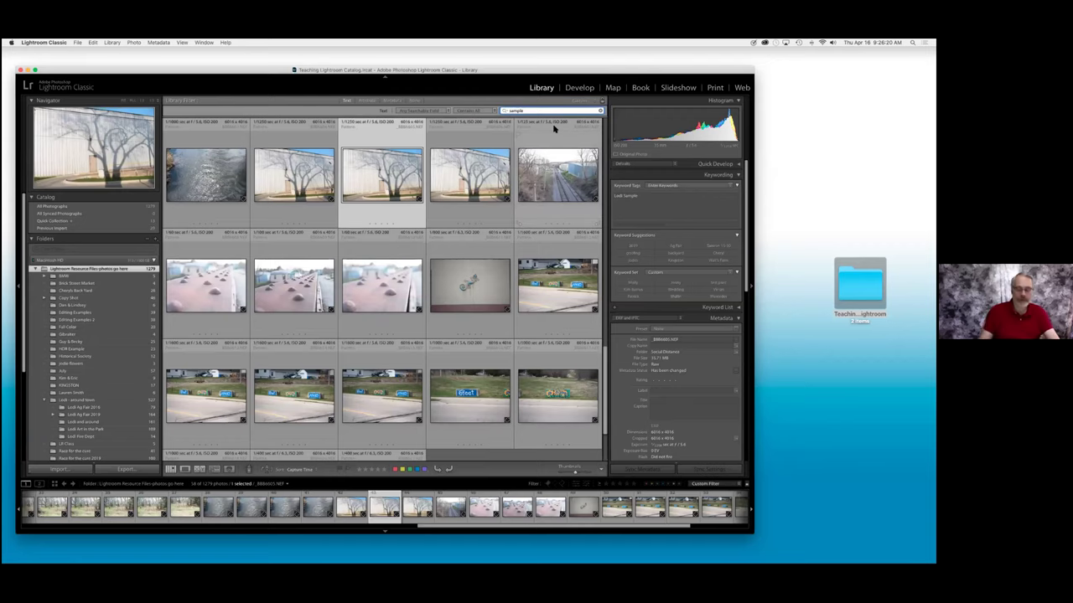
{"action": "type", "text": "lodi"}
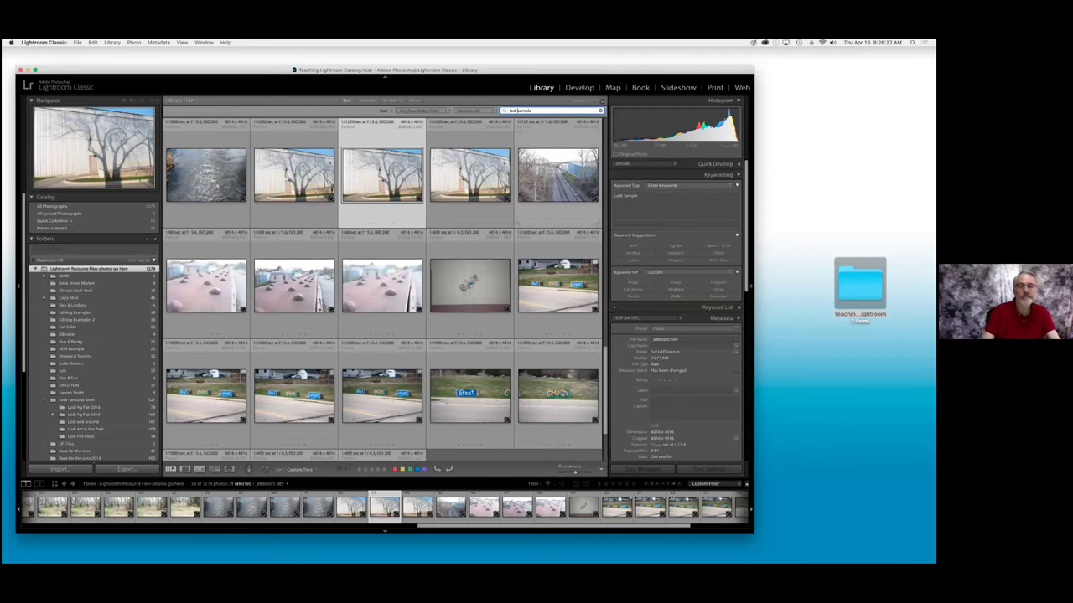
Look through the photos matching "lodi sample" and check the selected tree photo's keyword tags.
{"action": "scroll", "coordinate": [478, 336], "scroll_direction": "down", "scroll_amount": 3}
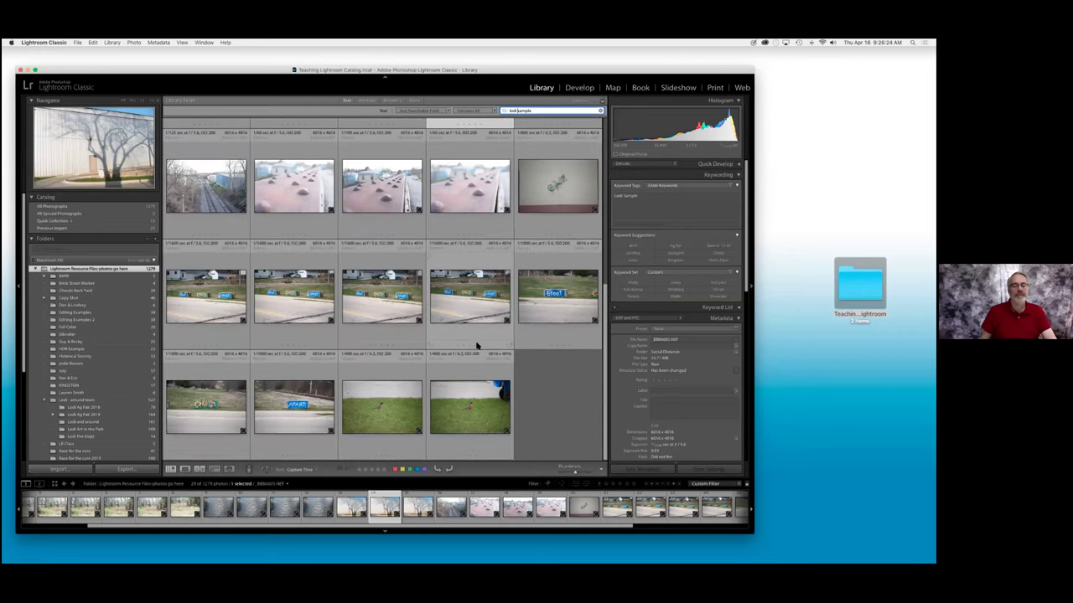
{"action": "scroll", "coordinate": [475, 351], "scroll_direction": "up", "scroll_amount": 10}
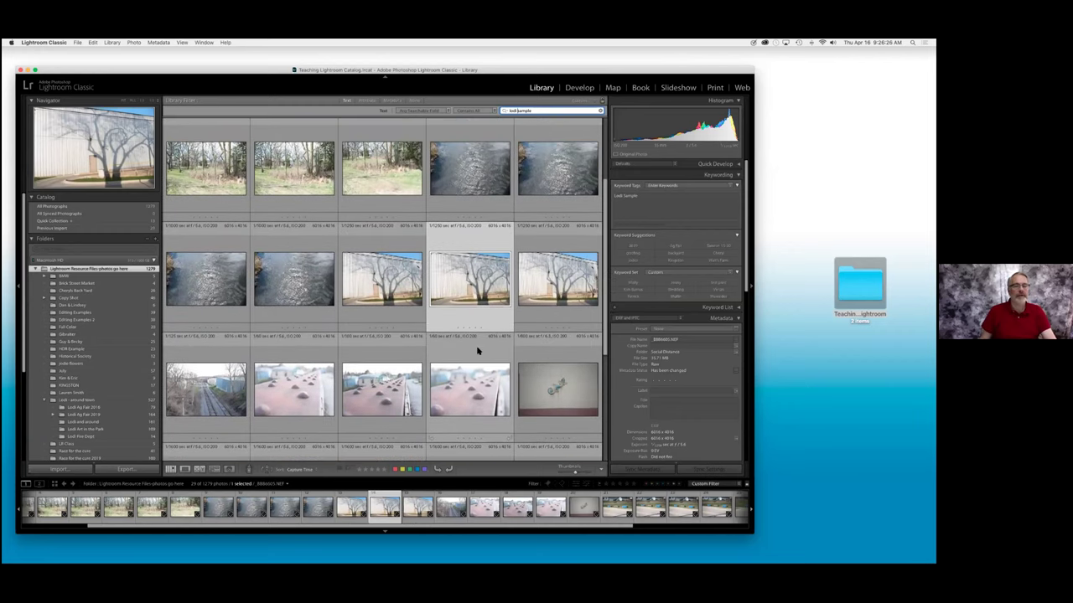
{"action": "scroll", "coordinate": [480, 350], "scroll_direction": "up", "scroll_amount": 2}
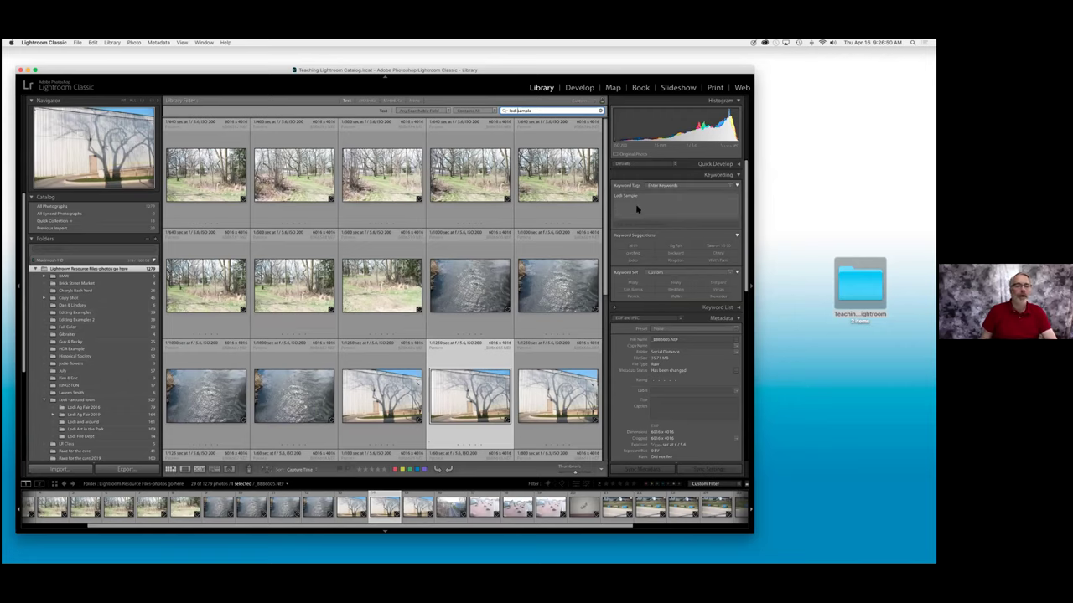
{"action": "mouse_move", "coordinate": [636, 209]}
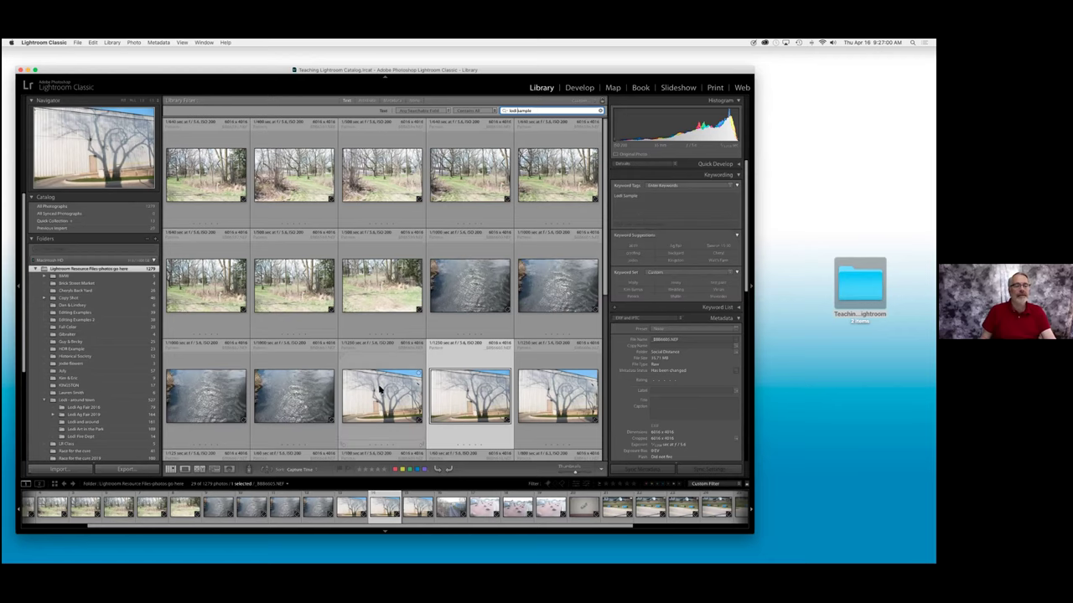
{"action": "scroll", "coordinate": [368, 394], "scroll_direction": "down", "scroll_amount": 2}
{"action": "scroll", "coordinate": [368, 394], "scroll_direction": "down", "scroll_amount": 3}
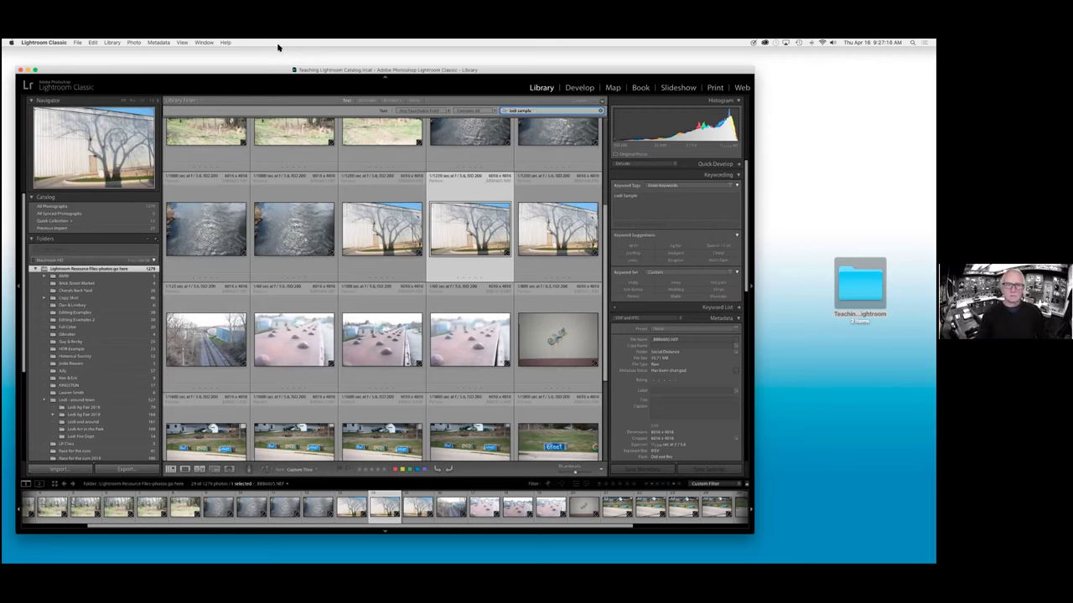
{"action": "left_click", "coordinate": [198, 55]}
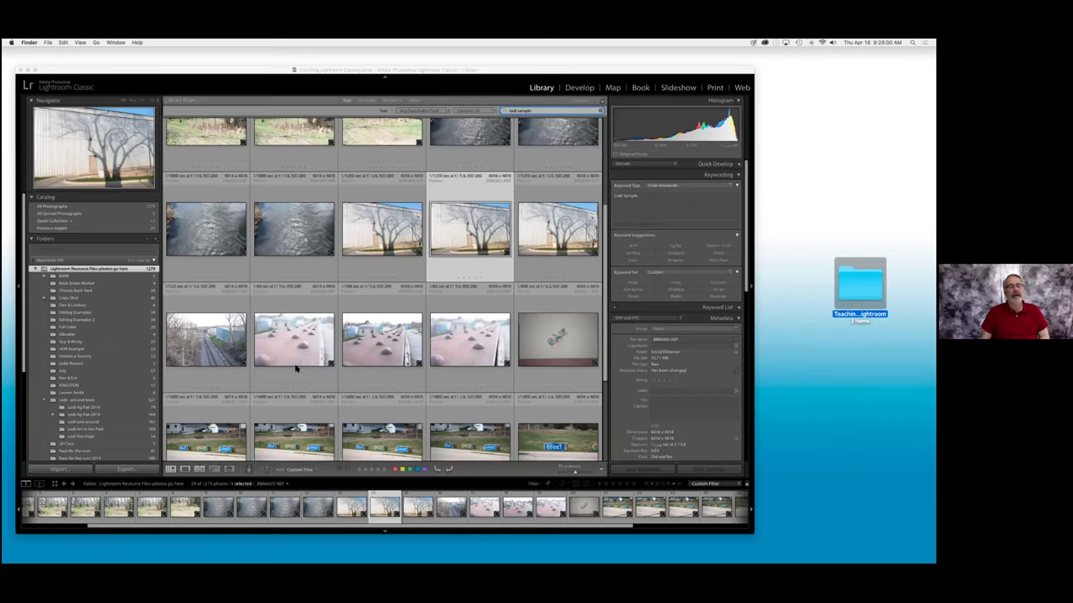
Find the 6 Feet subfolder inside the Social Distance folder and show its photos.
{"action": "scroll", "coordinate": [294, 368], "scroll_direction": "up", "scroll_amount": 5}
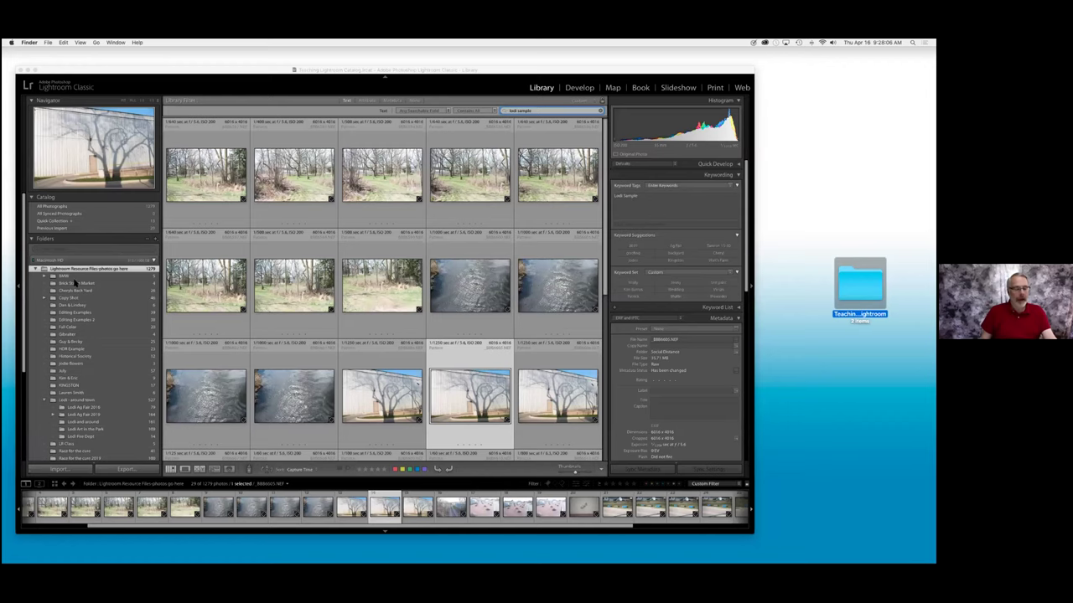
{"action": "scroll", "coordinate": [81, 430], "scroll_direction": "down", "scroll_amount": 2}
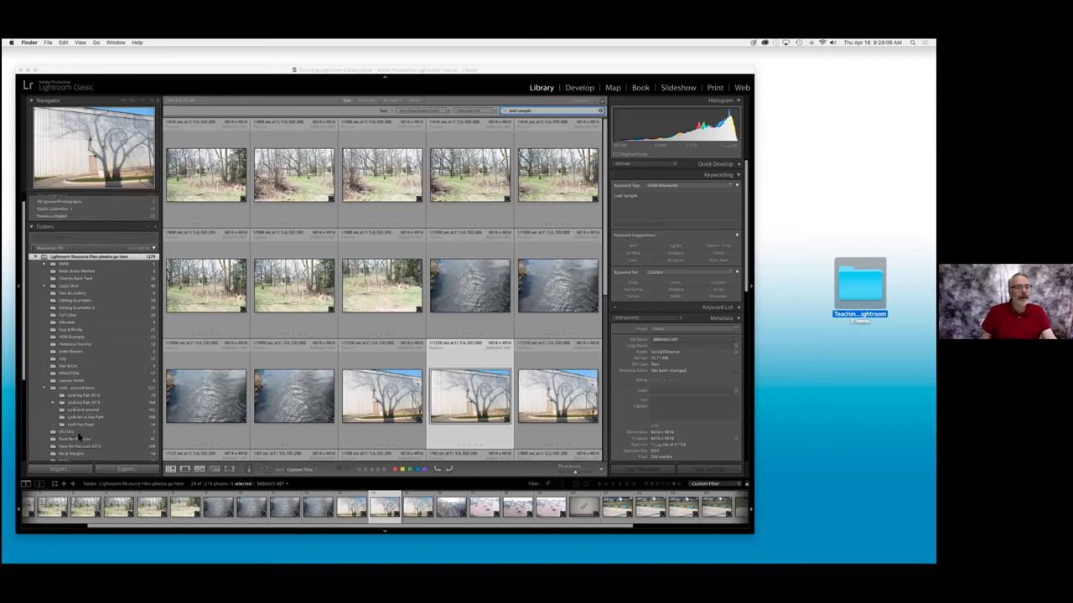
{"action": "scroll", "coordinate": [79, 437], "scroll_direction": "down", "scroll_amount": 1}
{"action": "scroll", "coordinate": [84, 417], "scroll_direction": "down", "scroll_amount": 2}
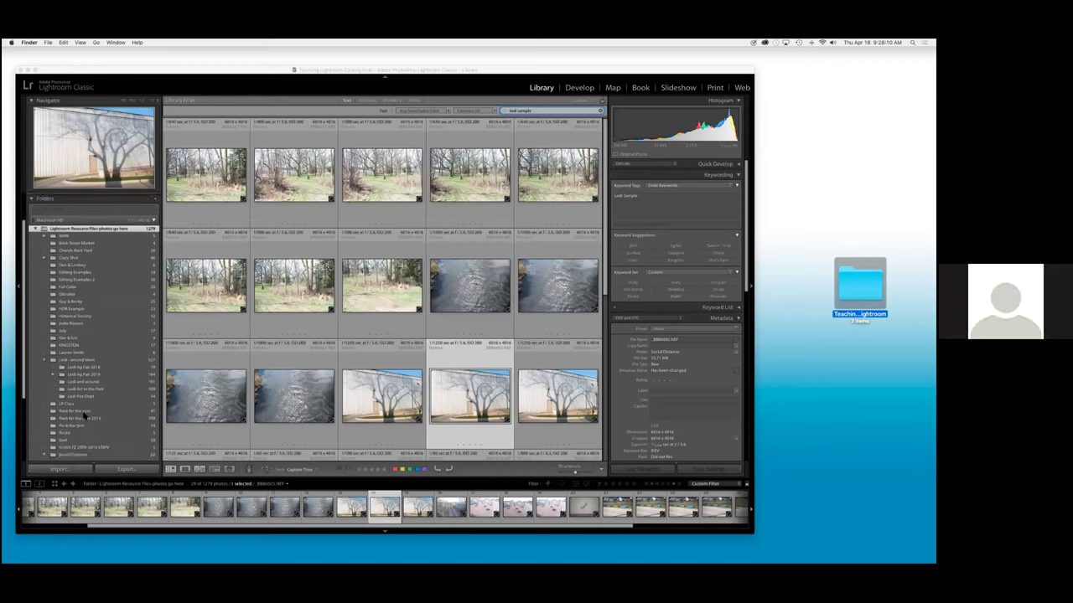
{"action": "scroll", "coordinate": [84, 416], "scroll_direction": "down", "scroll_amount": 2}
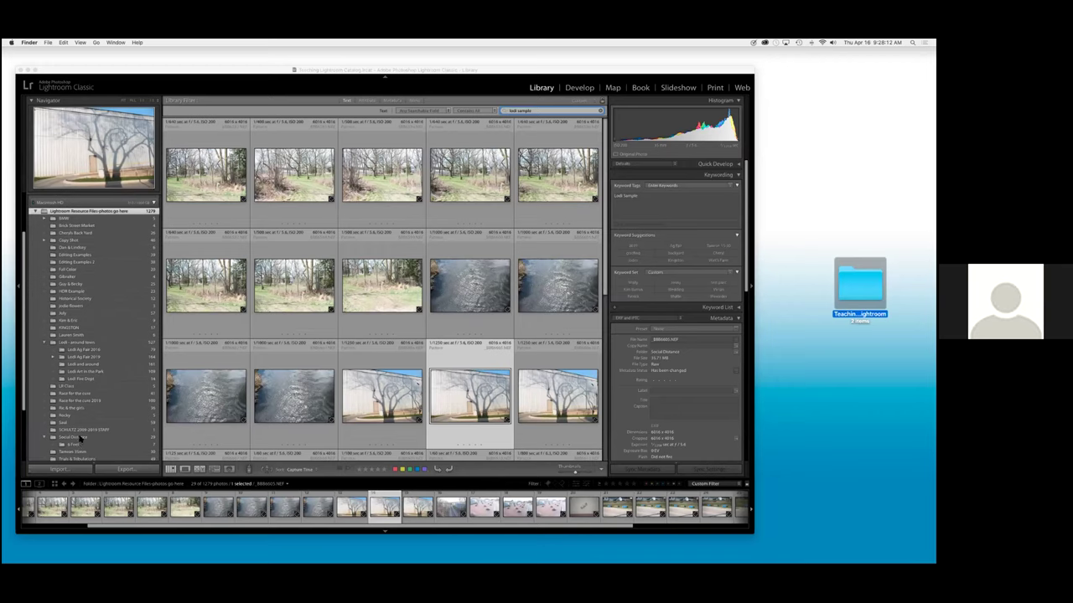
{"action": "left_click", "coordinate": [79, 450]}
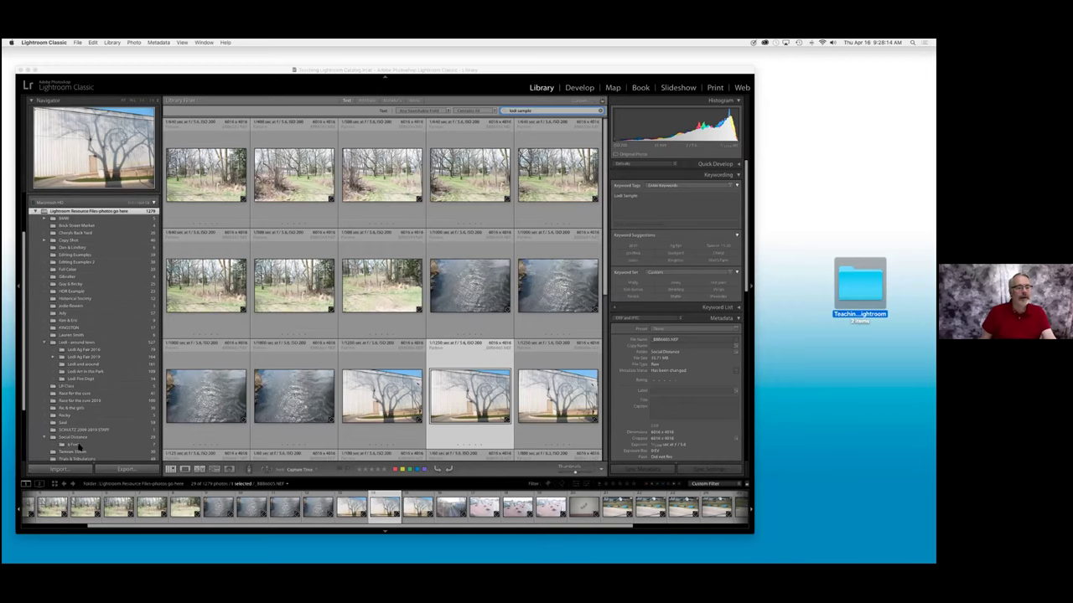
{"action": "left_click", "coordinate": [75, 445]}
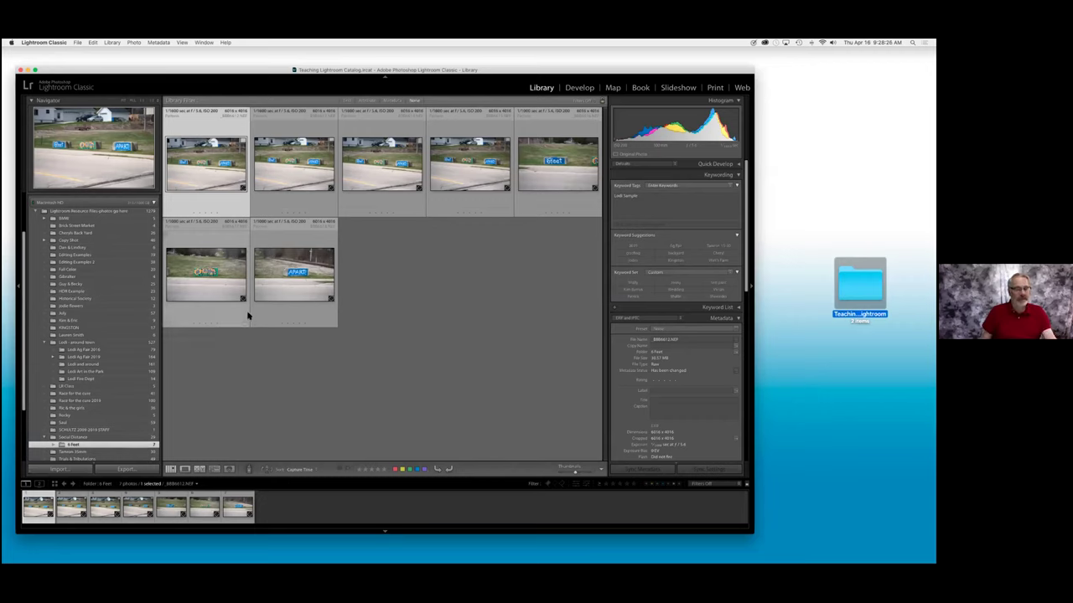
Select all photos in the 6 Feet folder and add the keywords sign, concrete and street after Lodi Sample.
{"action": "key", "text": "super+a"}
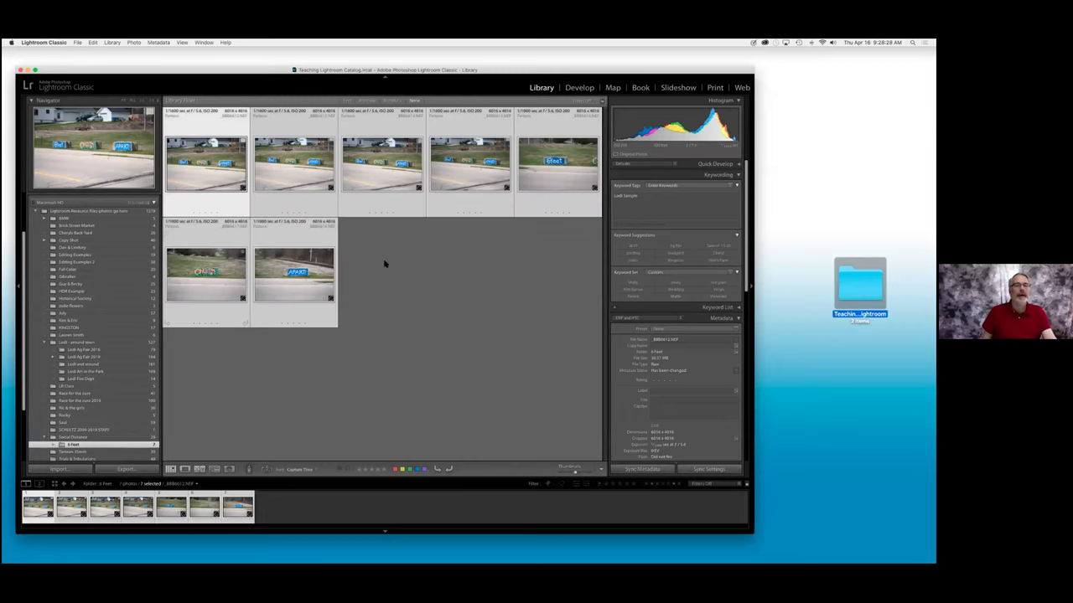
{"action": "left_click", "coordinate": [642, 197]}
{"action": "type", "text": ", ma"}
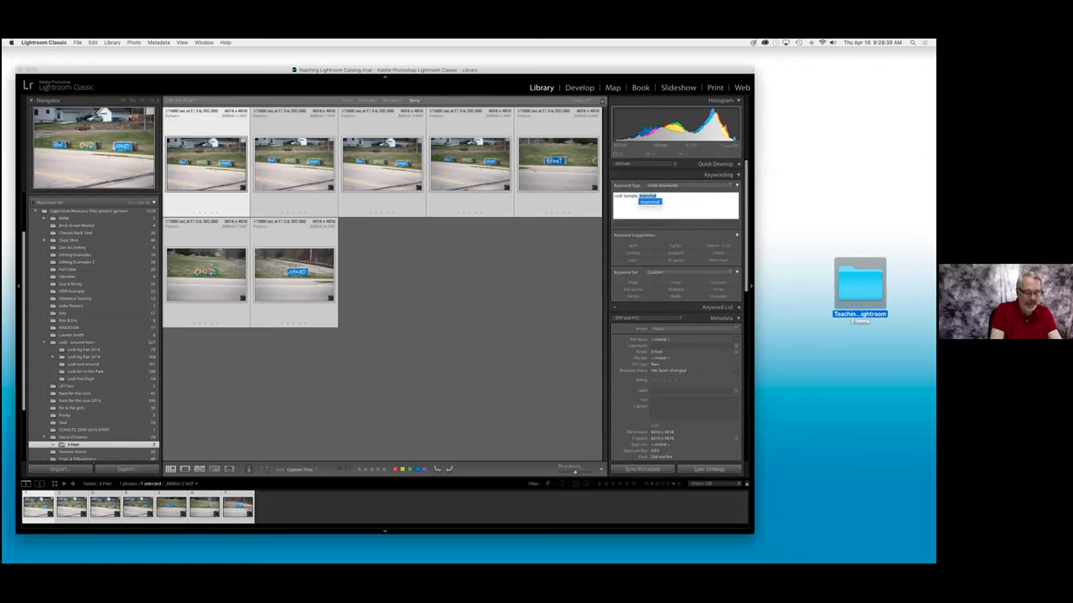
{"action": "key", "text": "BackSpace"}
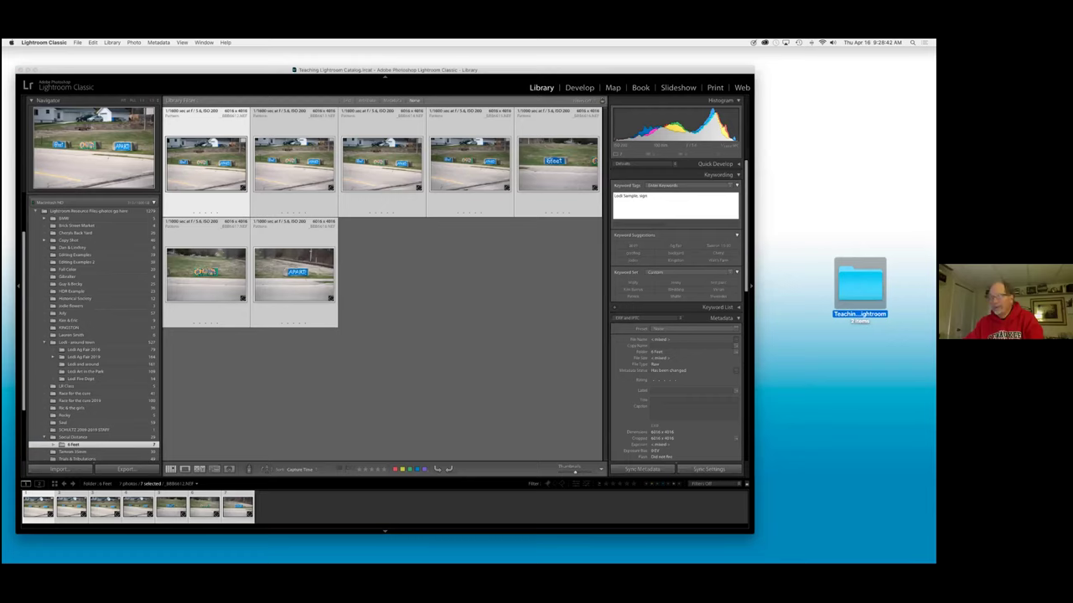
{"action": "type", "text": ", mst"}
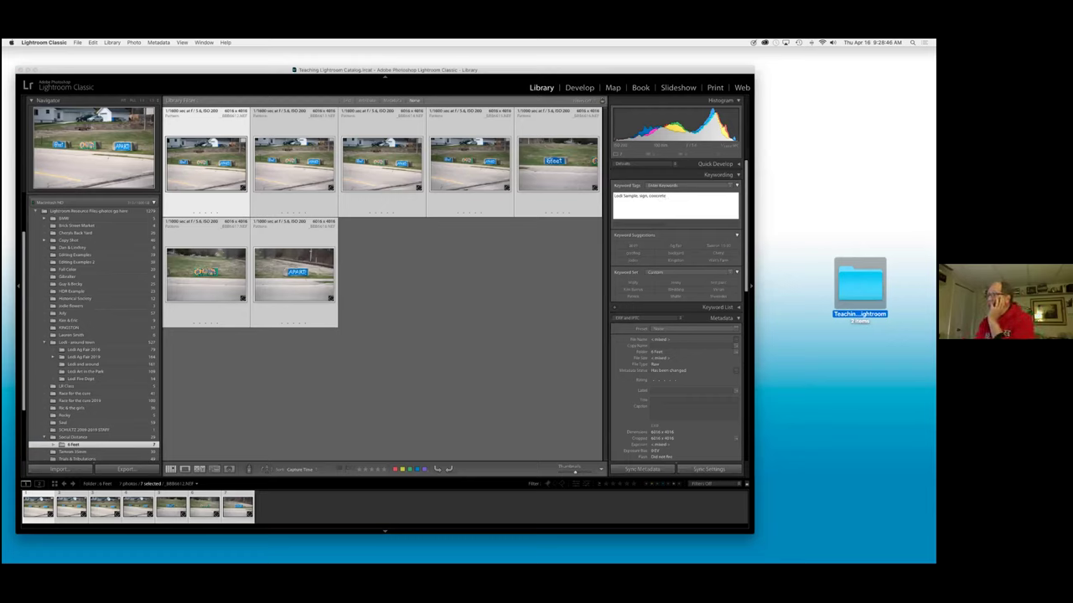
{"action": "type", "text": "ncrete, m"}
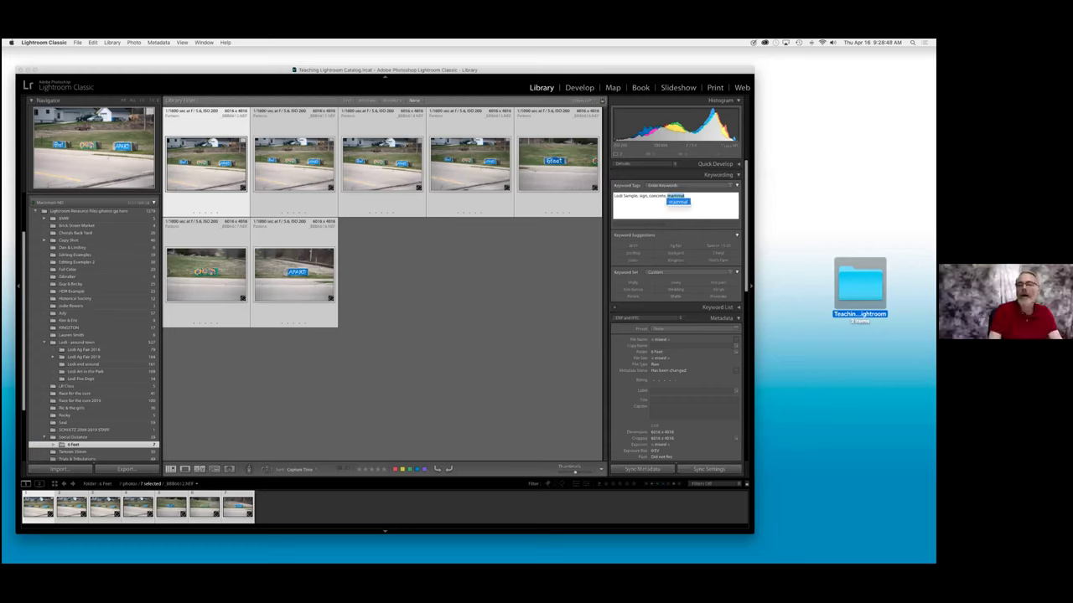
{"action": "type", "text": "street"}
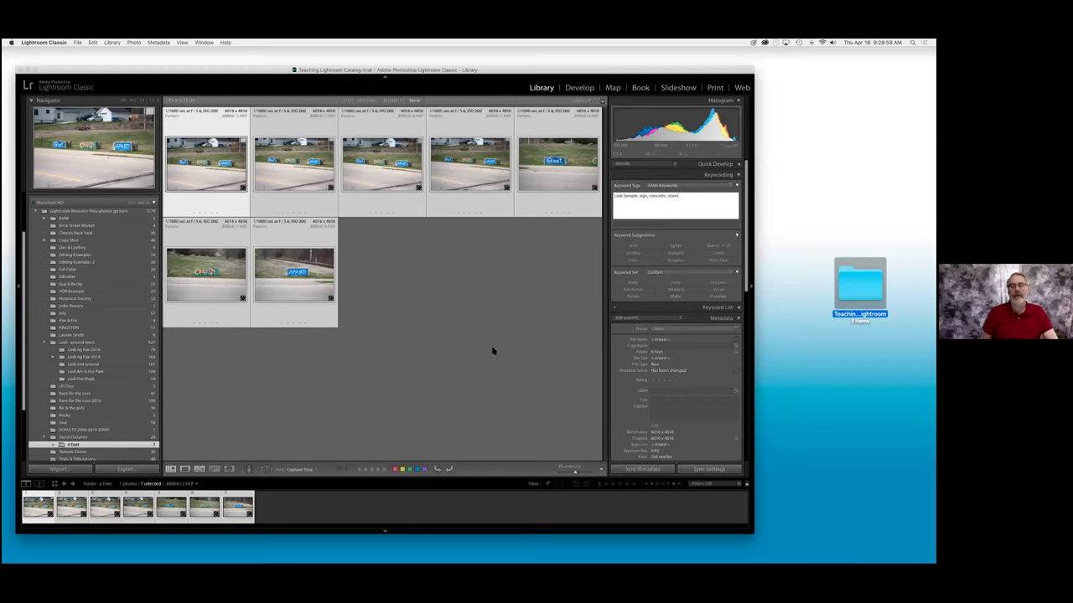
{"action": "key", "text": "Return"}
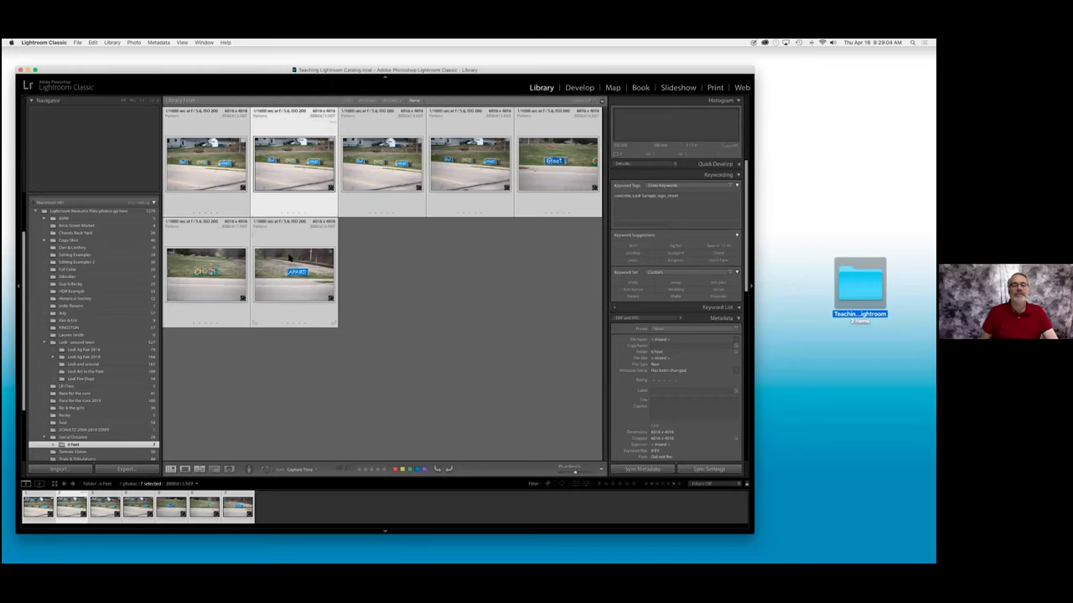
Show the Social Distance folder's photos and select the last photo of the bare tree against the wall.
{"action": "left_click", "coordinate": [291, 260]}
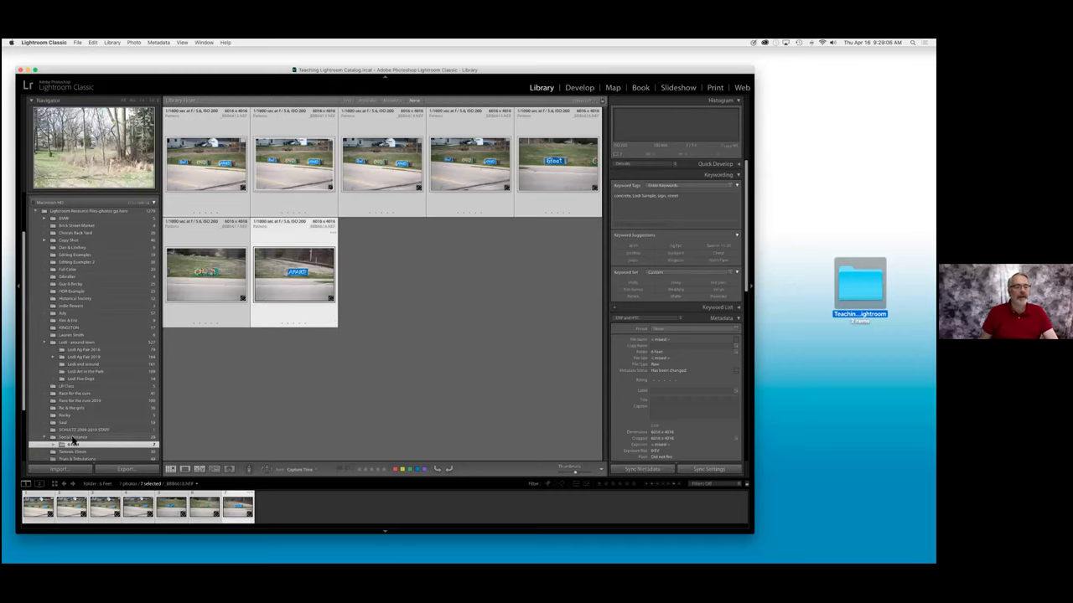
{"action": "left_click", "coordinate": [103, 439]}
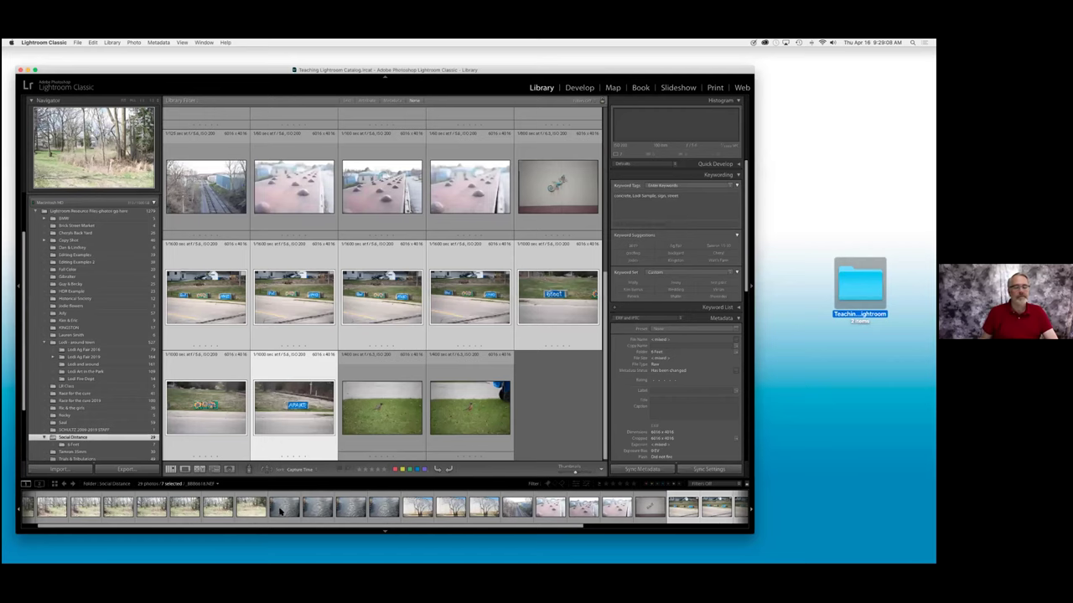
{"action": "scroll", "coordinate": [474, 335], "scroll_direction": "up", "scroll_amount": 2}
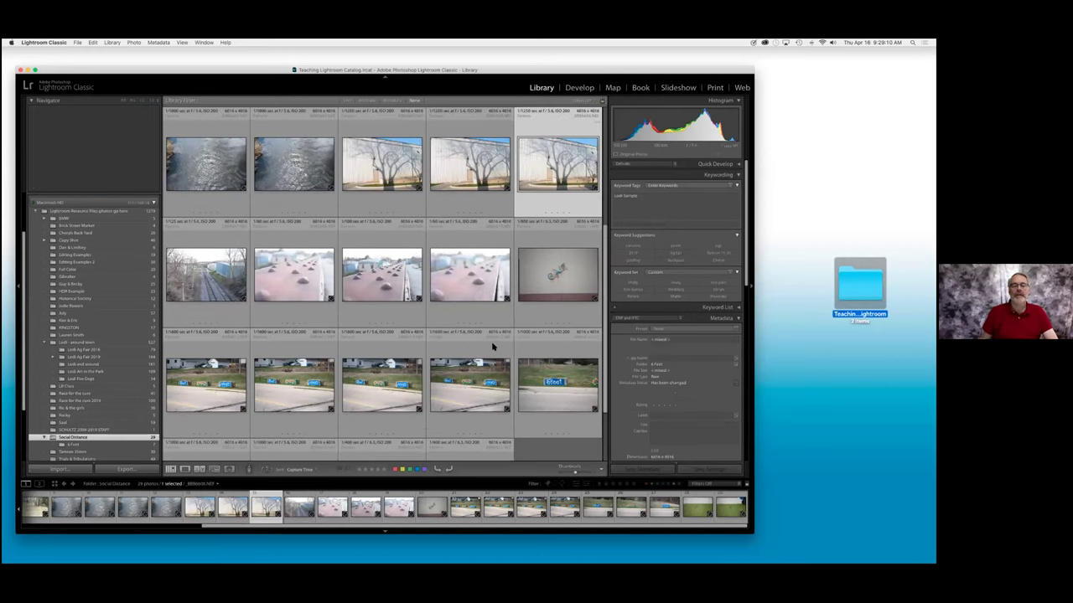
Select the 6feet sign photo, show the whole Lightroom Resource Files folder and filter its photos by the text "street".
{"action": "left_click", "coordinate": [528, 394]}
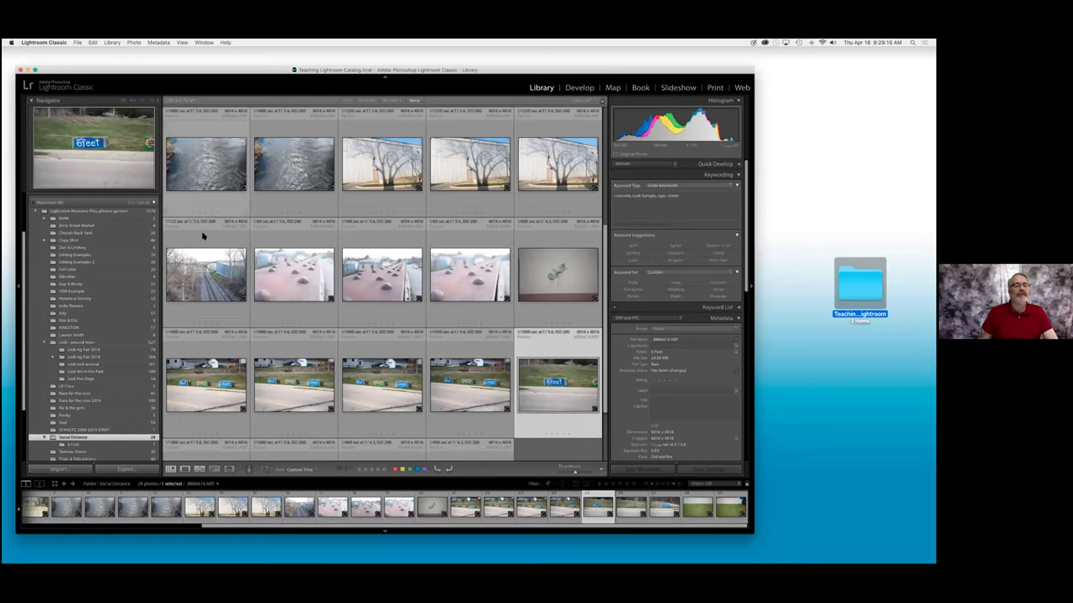
{"action": "left_click", "coordinate": [86, 212]}
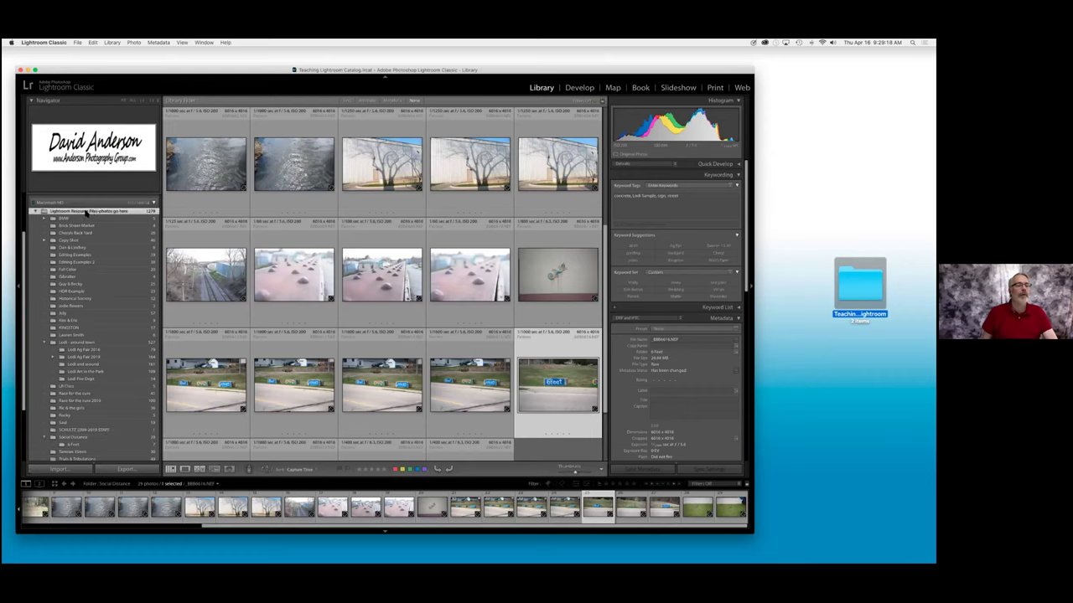
{"action": "left_click", "coordinate": [349, 102]}
{"action": "left_click", "coordinate": [540, 111]}
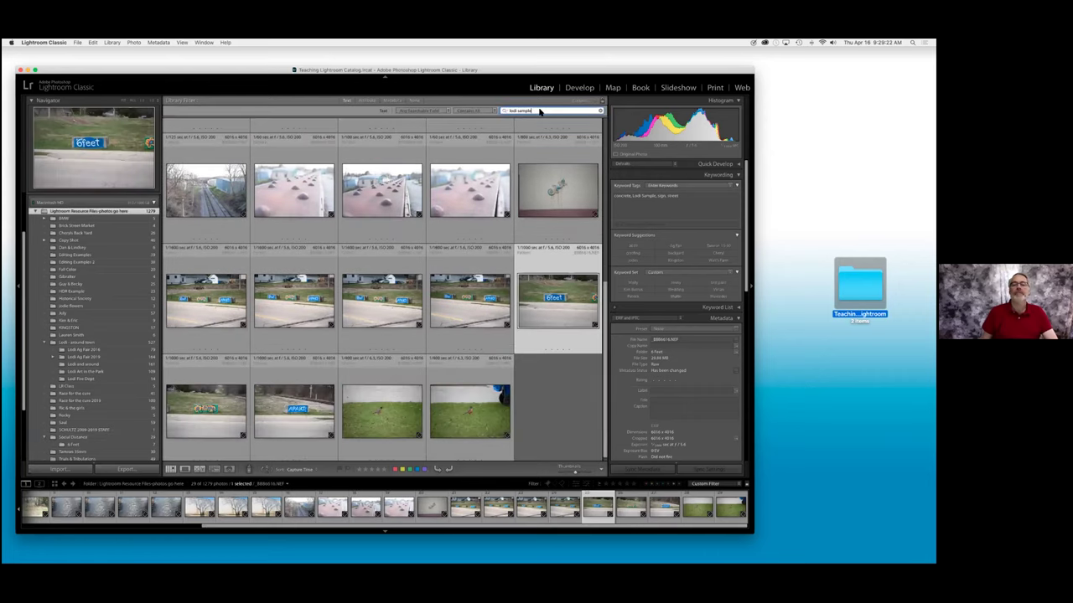
{"action": "type", "text": "e"}
{"action": "key", "text": "super+a"}
{"action": "type", "text": "at"}
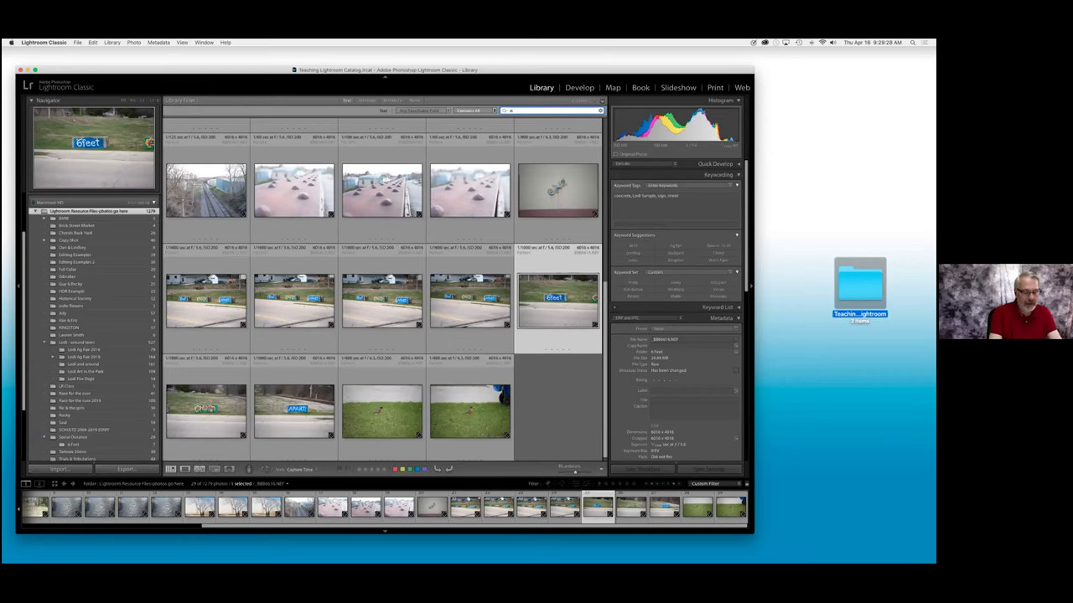
{"action": "type", "text": "reet"}
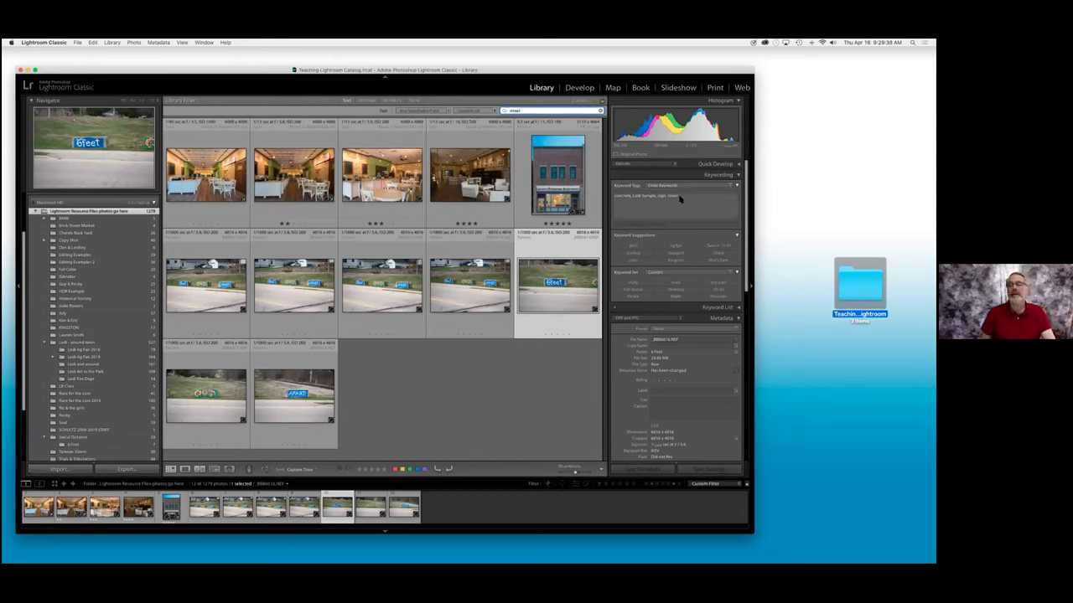
Extend the text filter to "street, concrete" and check which searchable fields it can be limited to.
{"action": "type", "text": ", conc"}
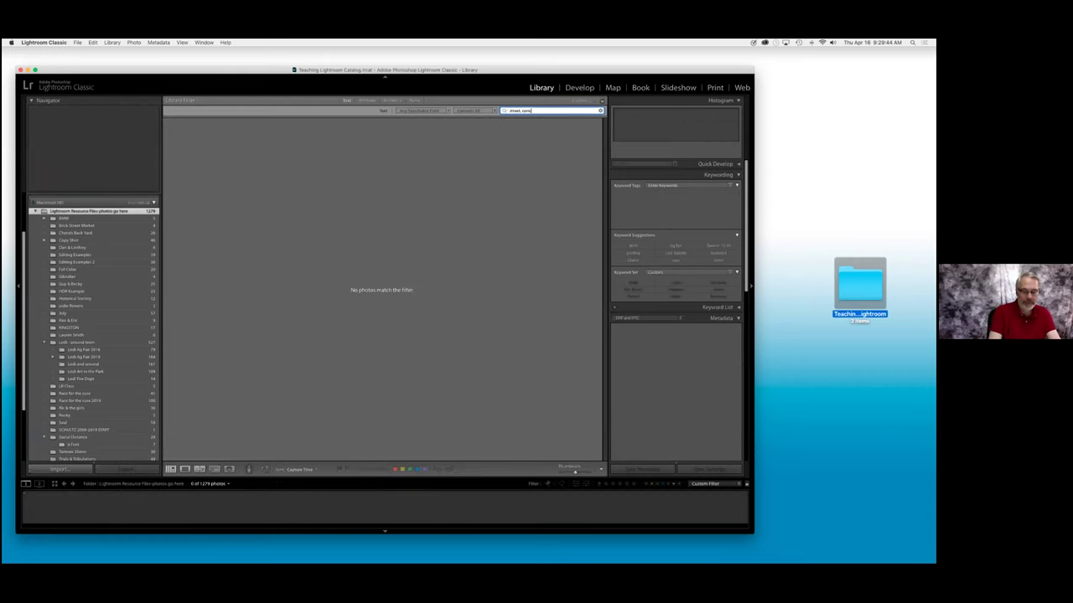
{"action": "type", "text": "rete"}
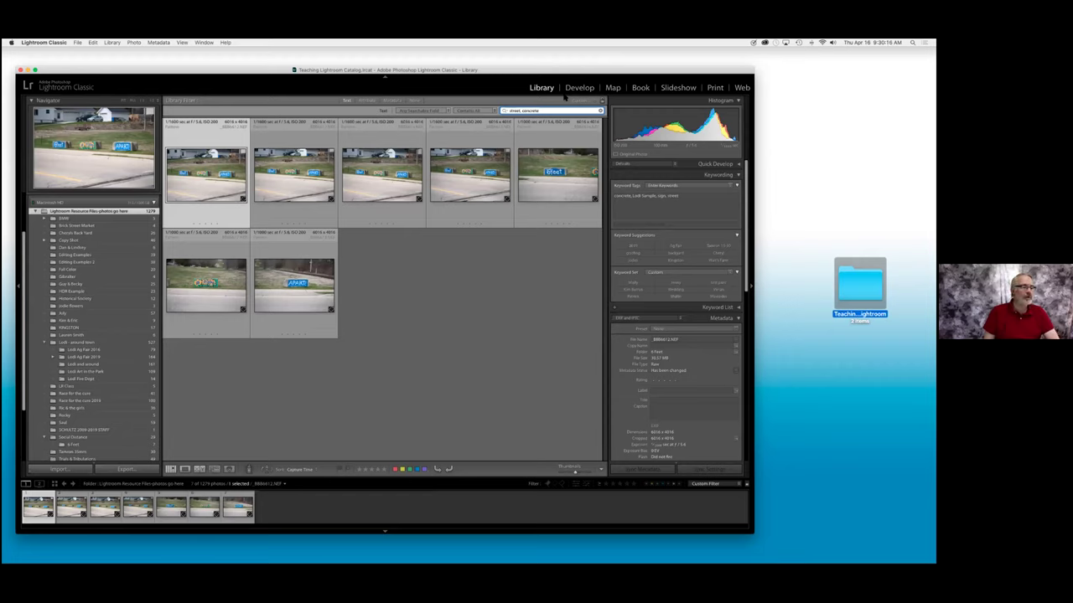
{"action": "left_click", "coordinate": [448, 112]}
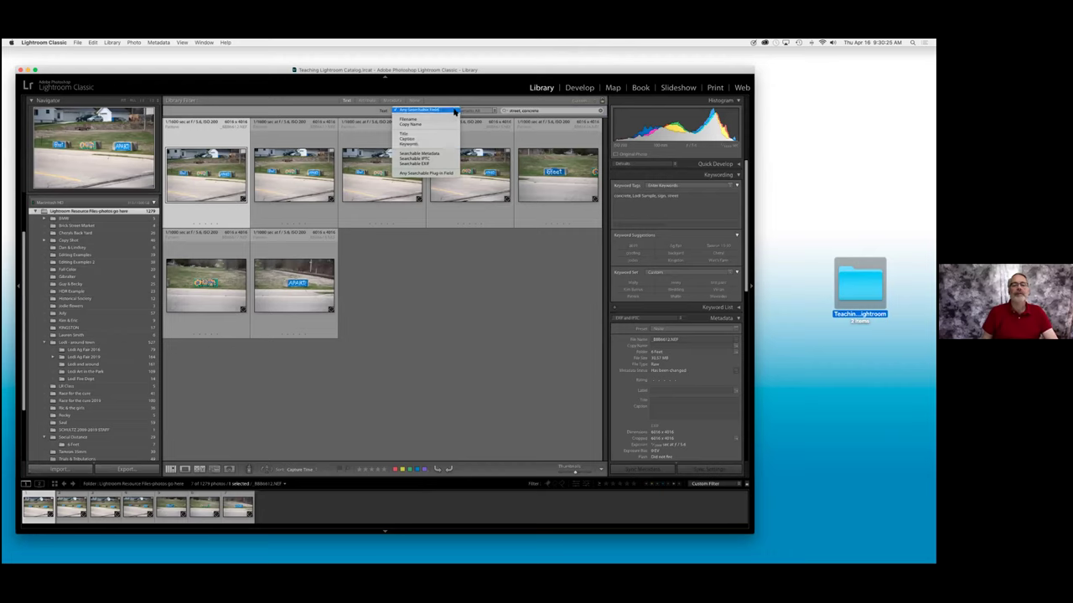
{"action": "left_click", "coordinate": [454, 111]}
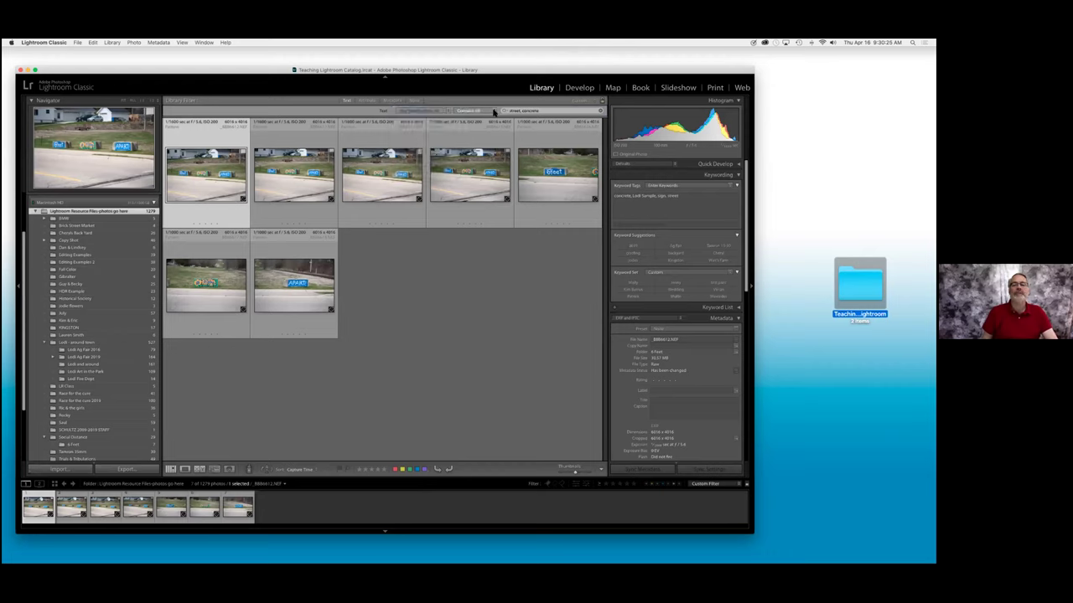
Compare the Contains and Contains All rules for the "street, concrete" text filter, ending on Contains All.
{"action": "left_click", "coordinate": [492, 111]}
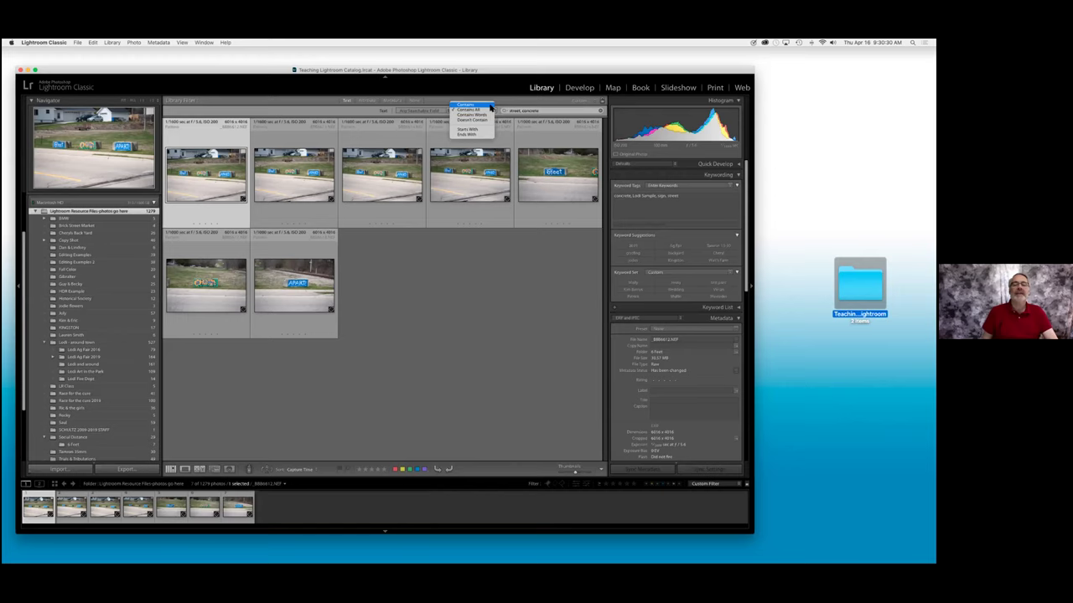
{"action": "left_click", "coordinate": [488, 105]}
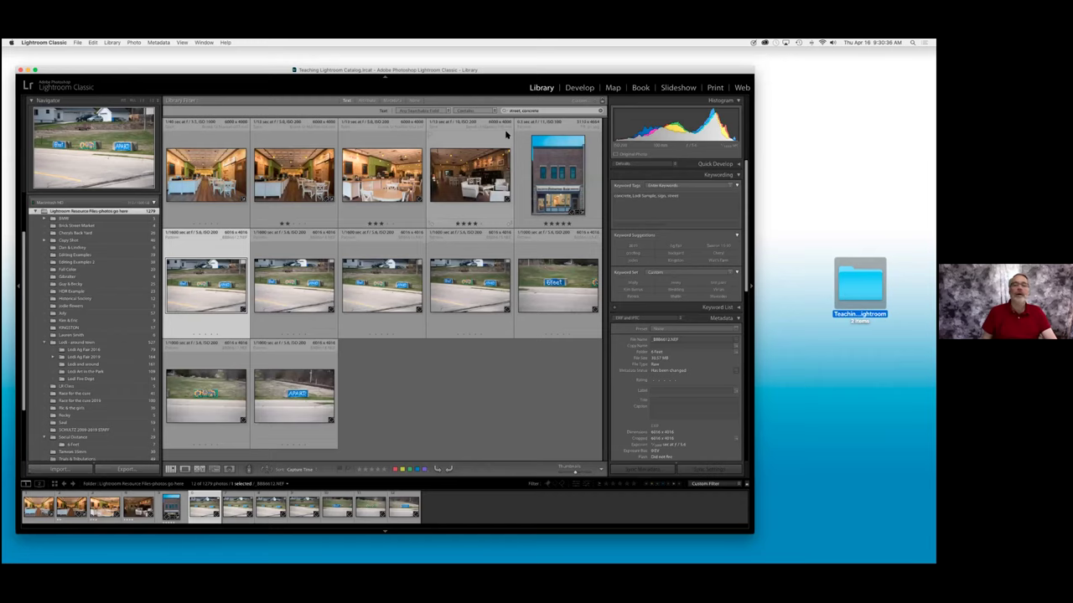
{"action": "left_click", "coordinate": [496, 112]}
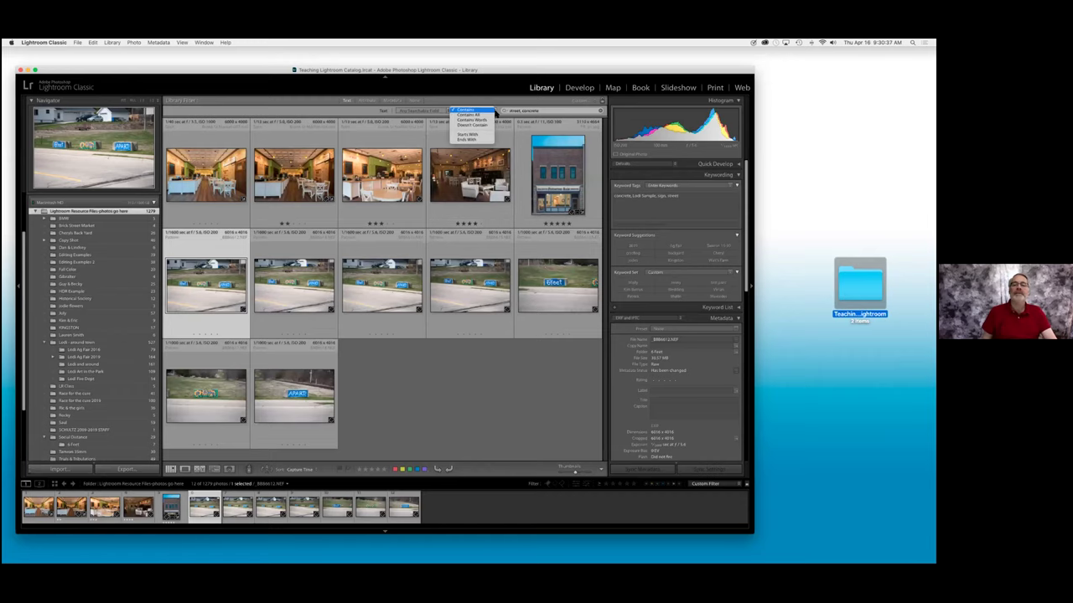
{"action": "left_click", "coordinate": [492, 117]}
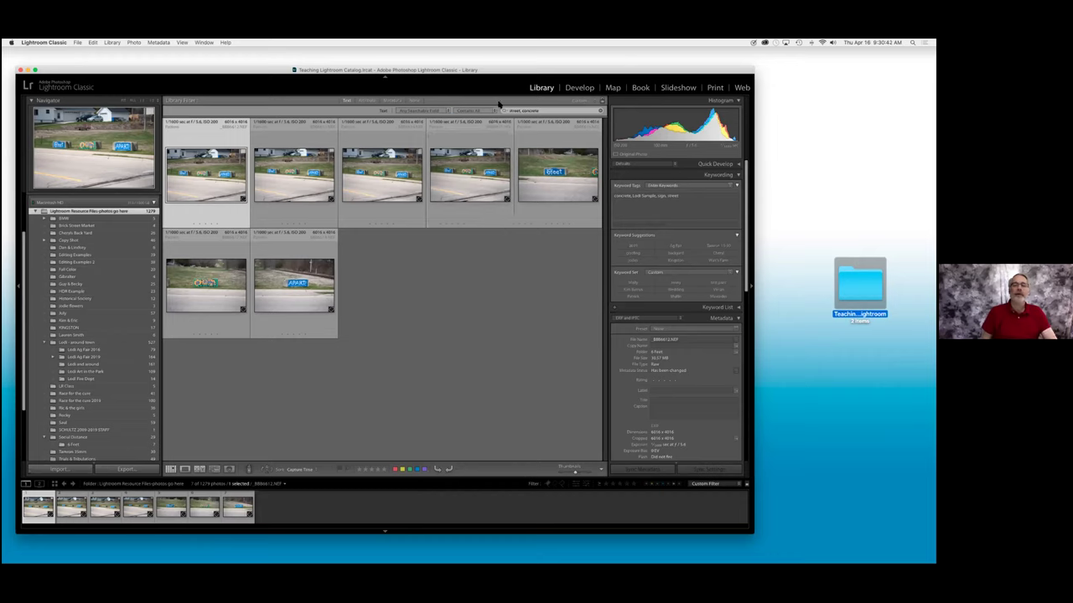
{"action": "left_click", "coordinate": [494, 112]}
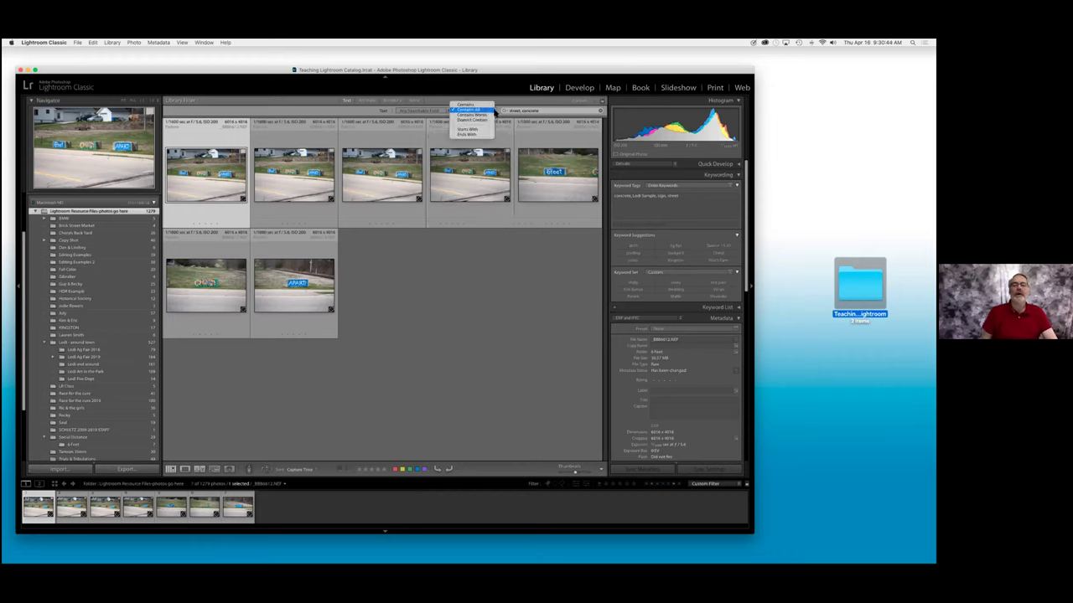
{"action": "left_click", "coordinate": [505, 100]}
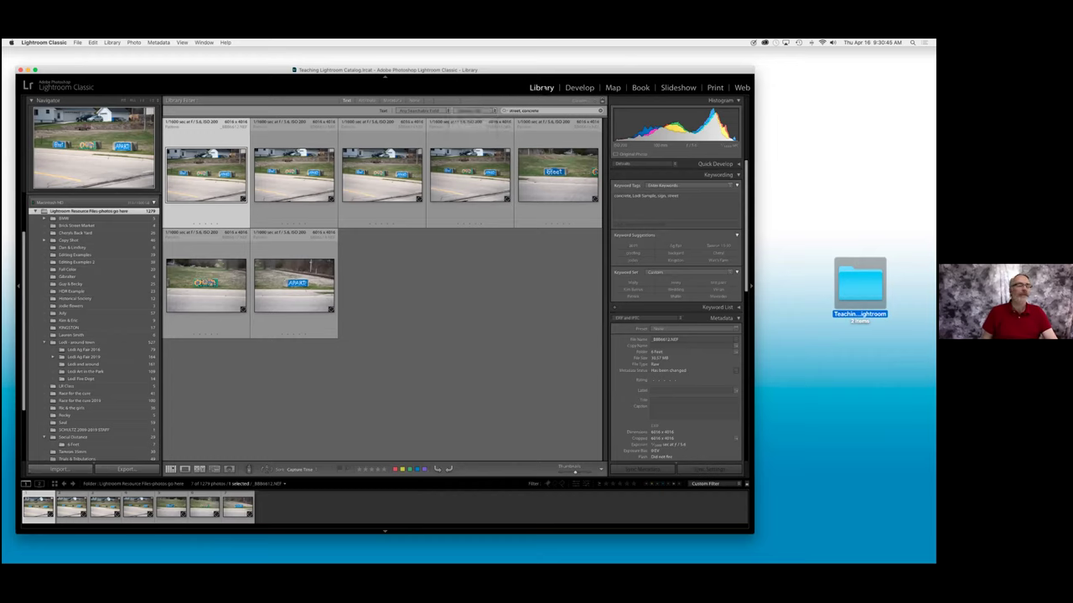
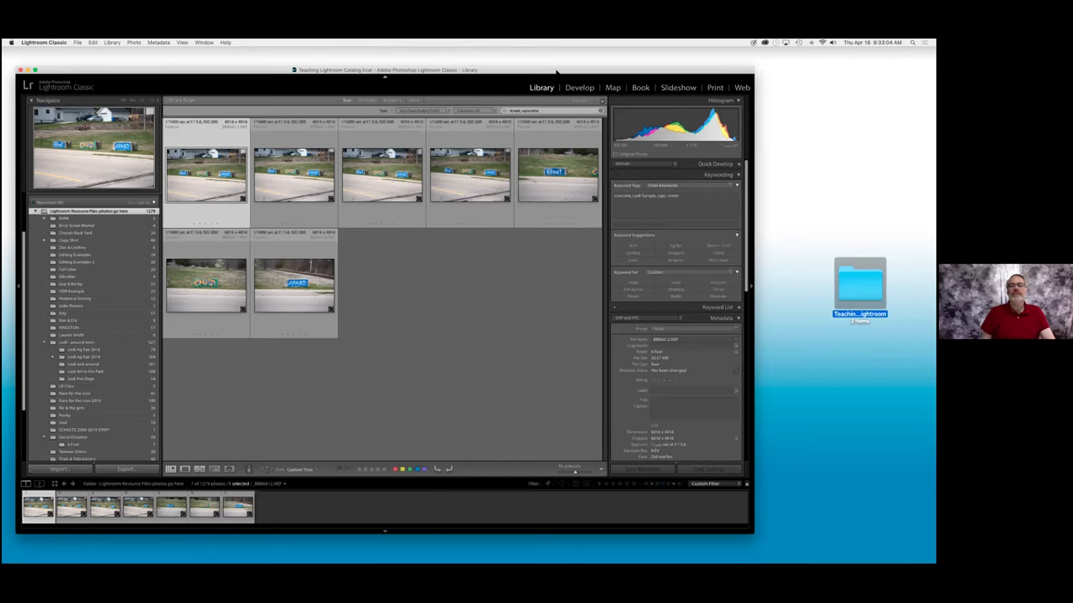
{"action": "left_click_drag", "start_coordinate": [557, 70], "coordinate": [577, 79]}
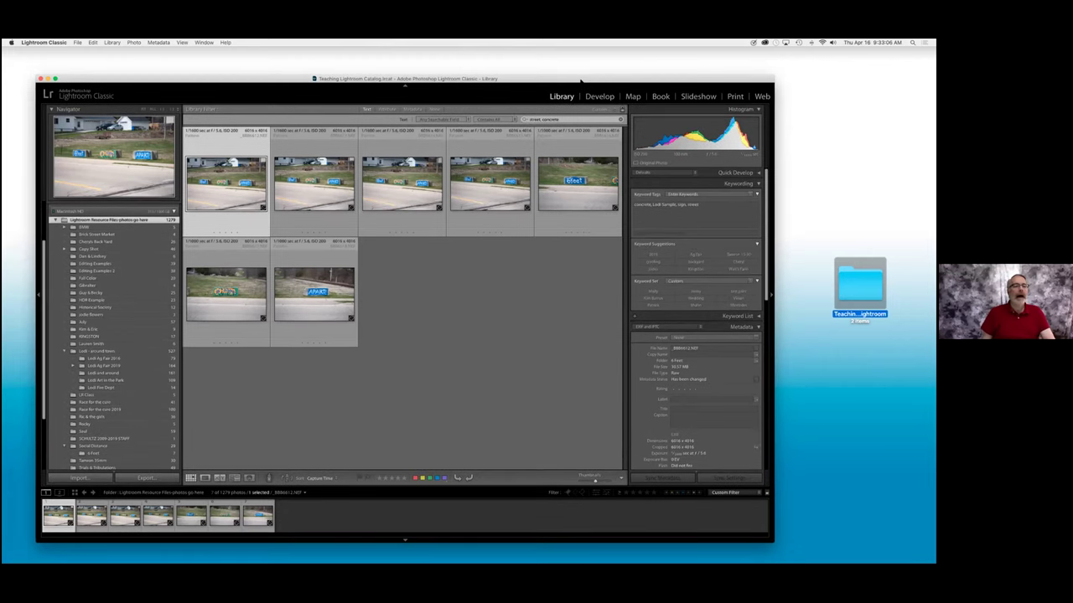